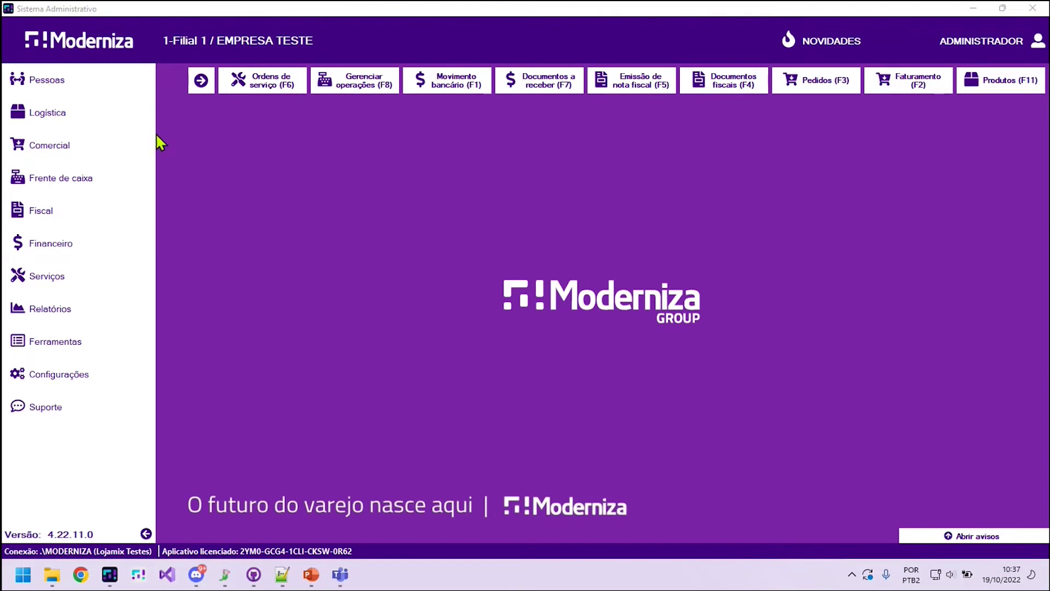
# - Open the purchase orders screen (Ordens de compras) from the Compras section of Logística
pyautogui.click(79, 125)
pyautogui.click(188, 130)
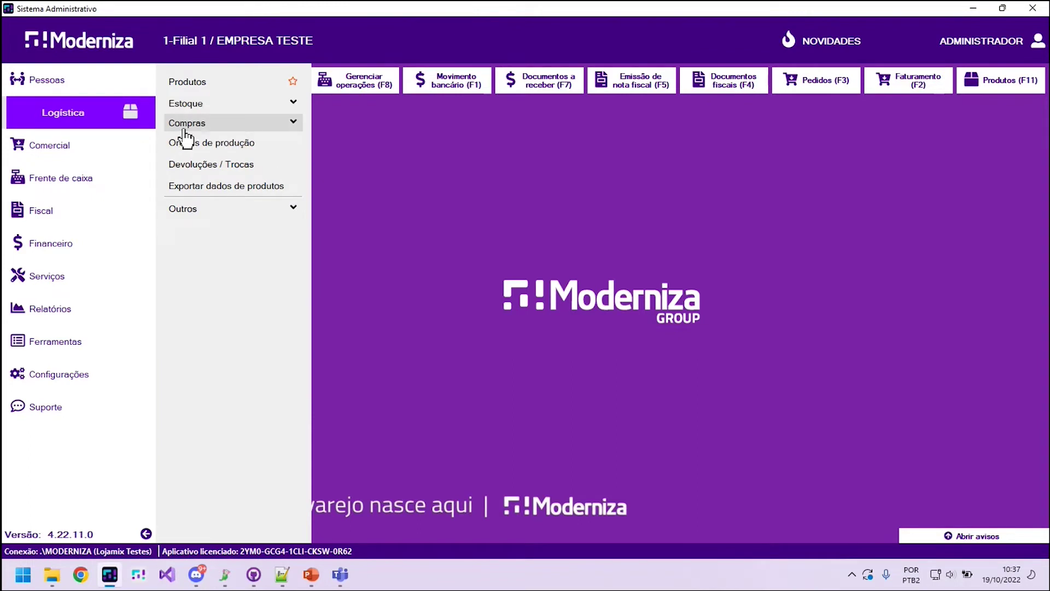
pyautogui.click(249, 125)
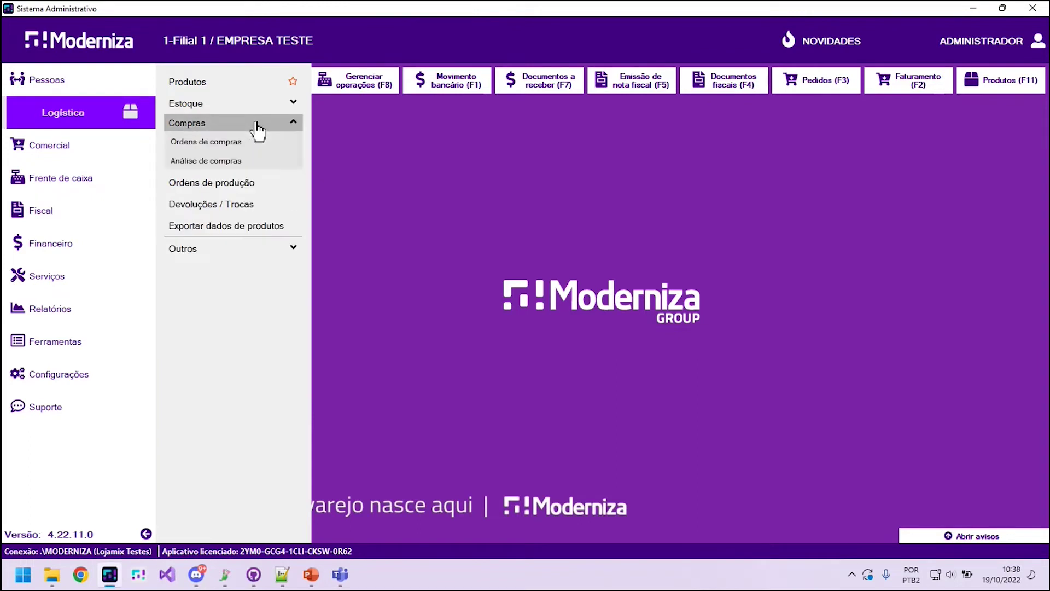
pyautogui.click(198, 154)
# - Filter the purchase orders by emission date with a start date of 01/05/2022
pyautogui.click(483, 70)
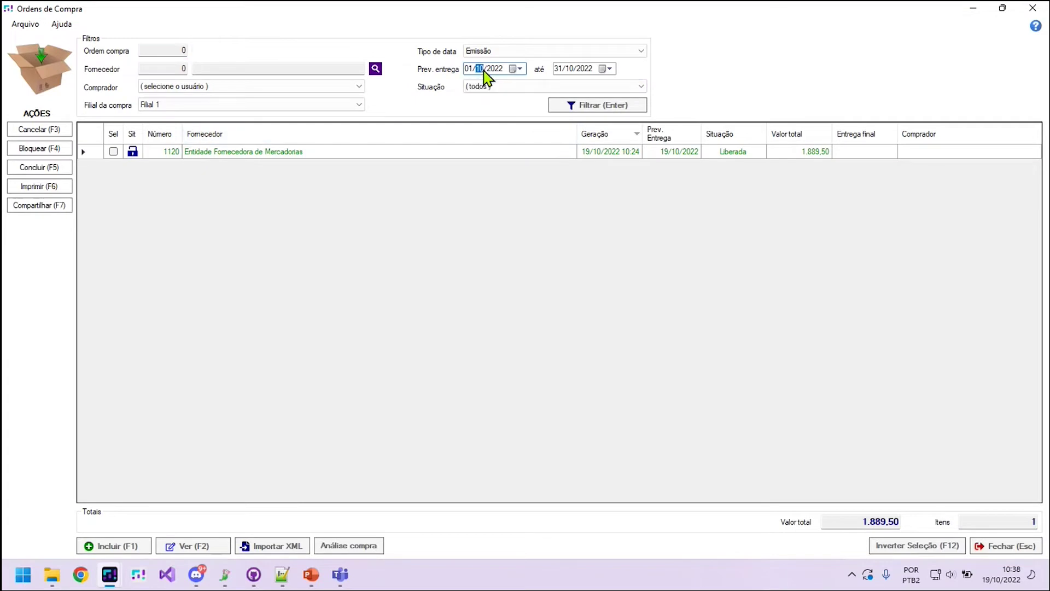
pyautogui.write('05')
pyautogui.press('Tab')
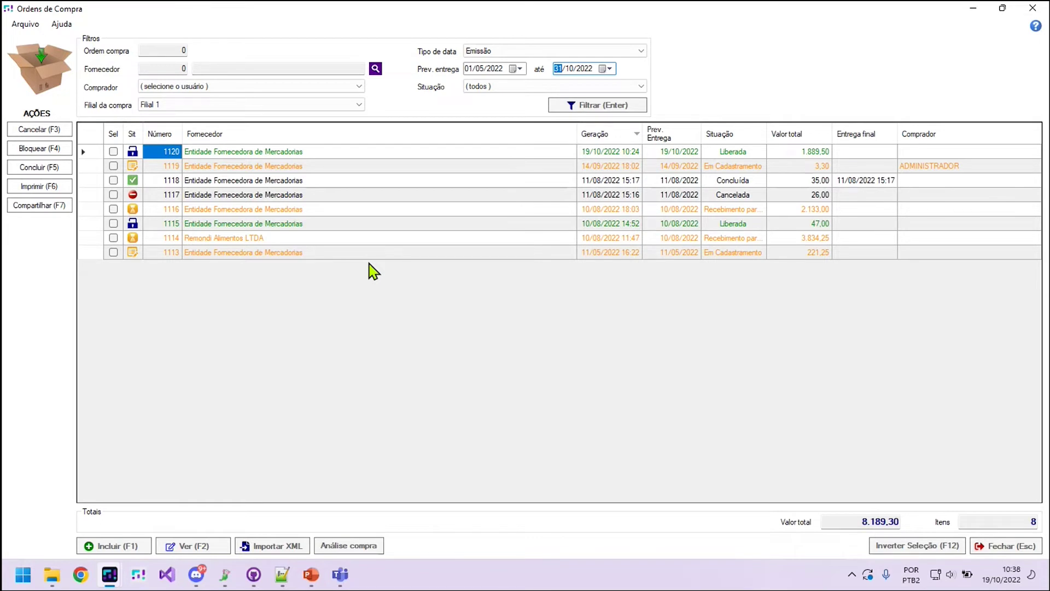
pyautogui.click(61, 187)
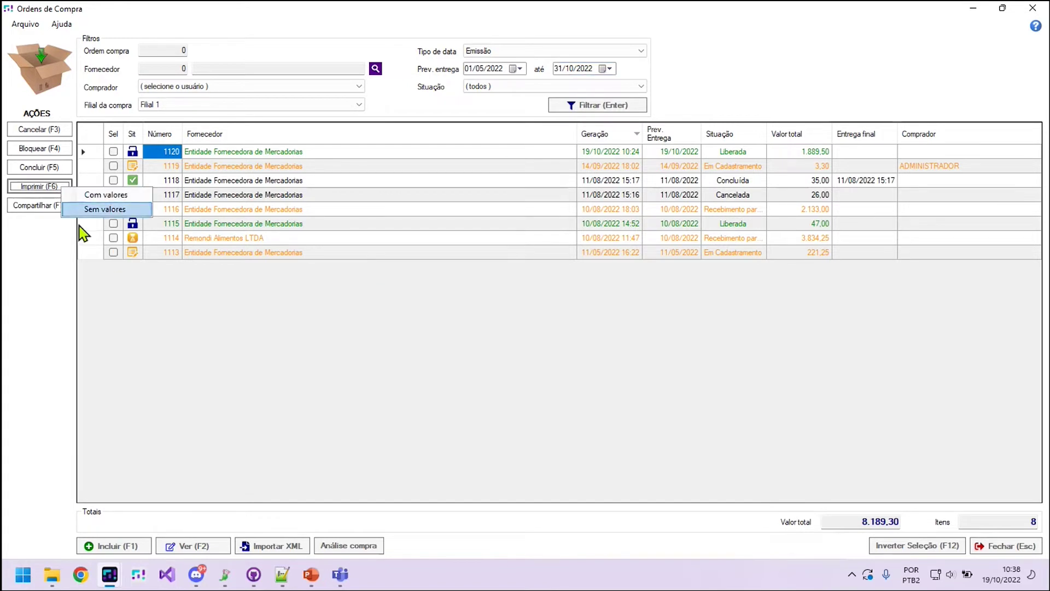
pyautogui.click(162, 315)
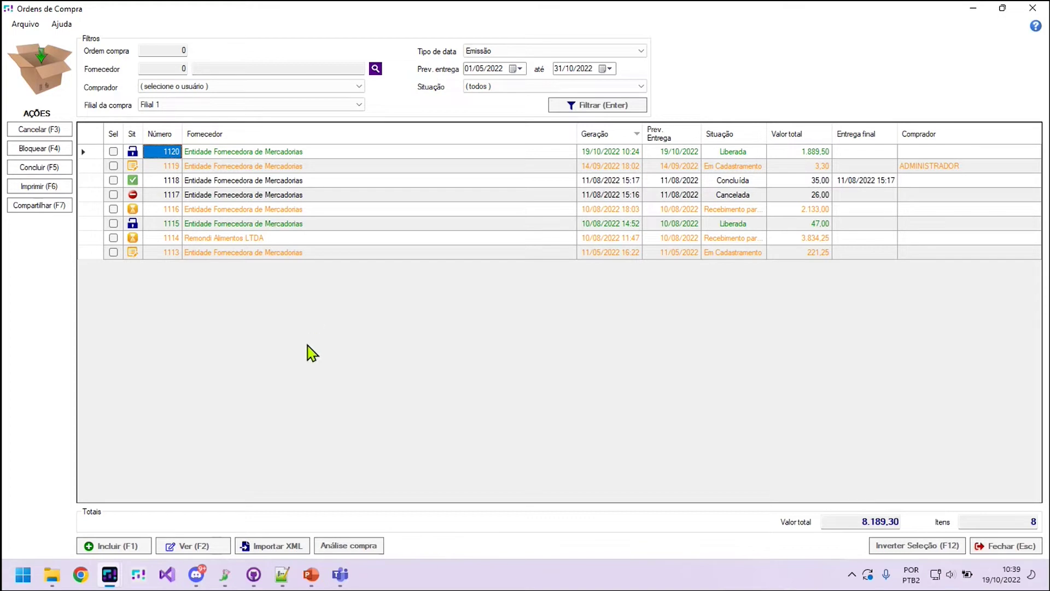
pyautogui.press('F1')
pyautogui.press('Escape')
# - Block the newest purchase order, generated on 19/10/2022, and open its header for editing
pyautogui.click(52, 150)
pyautogui.click(590, 365)
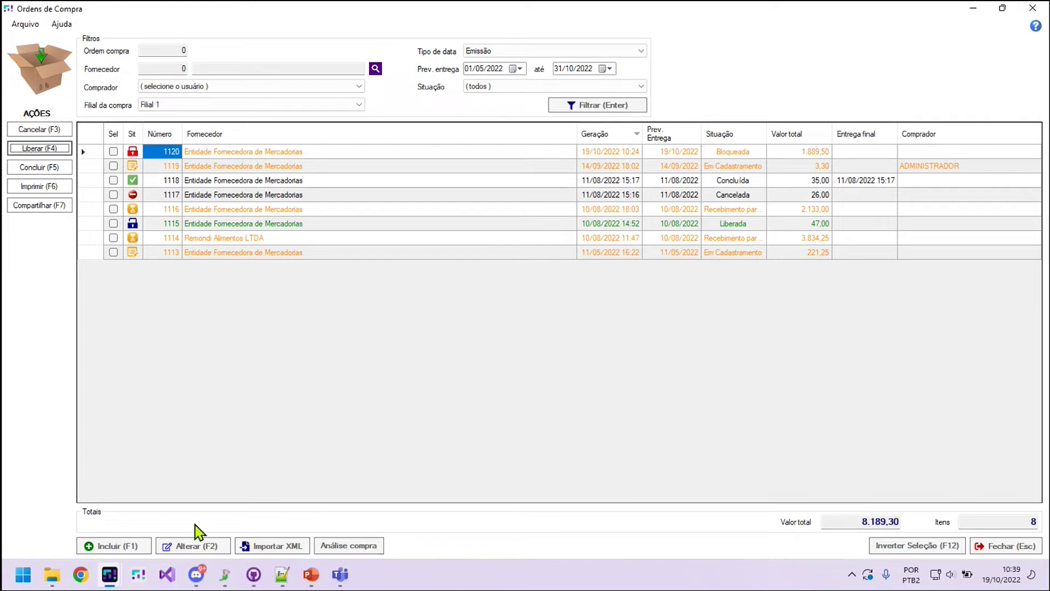
pyautogui.click(201, 546)
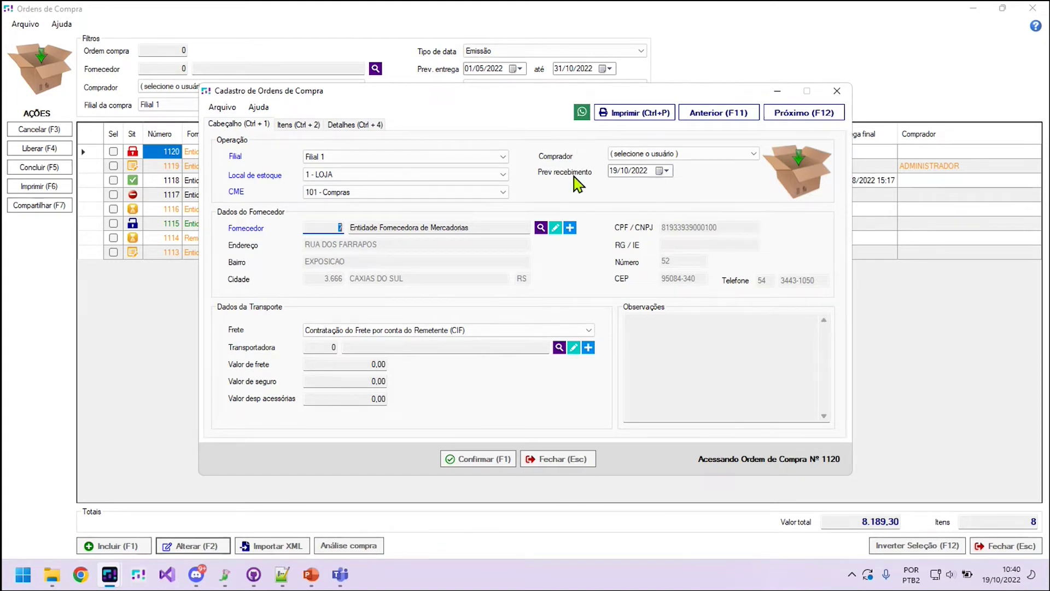
pyautogui.moveTo(514, 91)
pyautogui.mouseDown()
pyautogui.moveTo(506, 243)
pyautogui.moveTo(491, 273)
pyautogui.moveTo(507, 70)
pyautogui.moveTo(515, 108)
pyautogui.mouseUp()
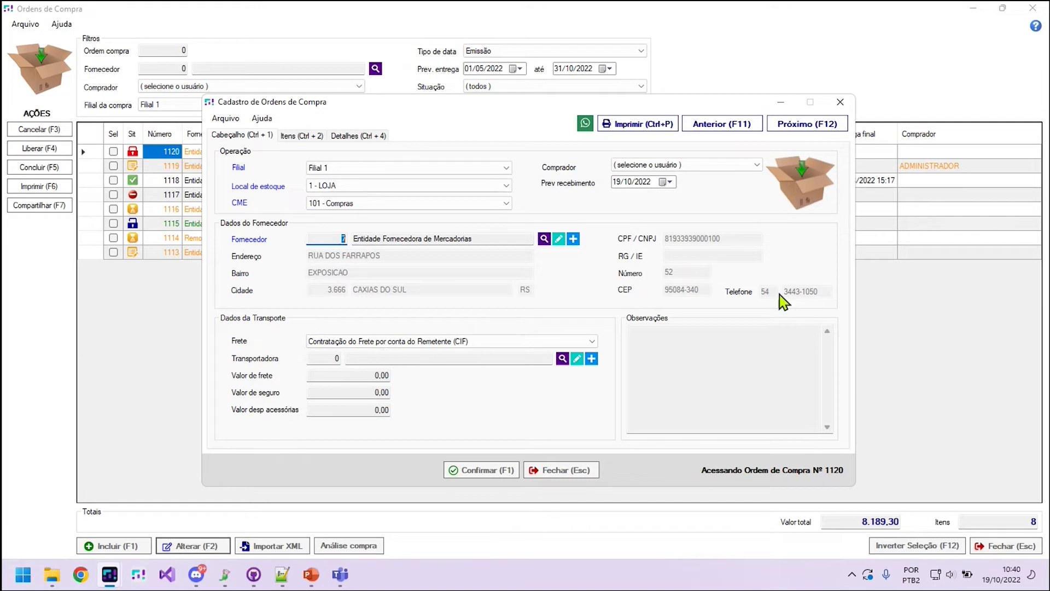
pyautogui.click(659, 358)
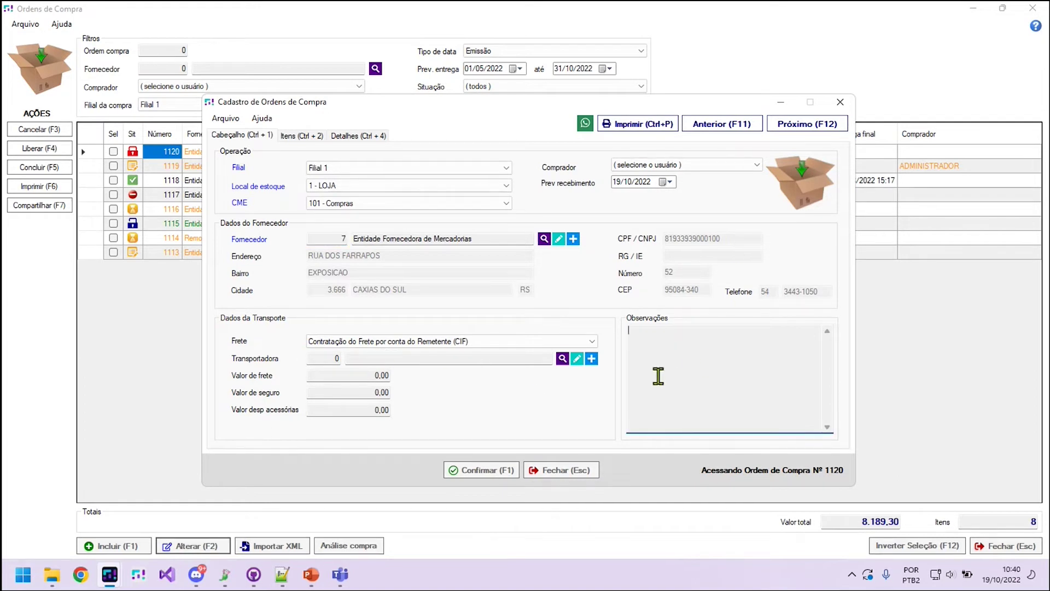
# - View the order's item list and the blank form for including an item, leaving the form without adding anything
pyautogui.click(303, 136)
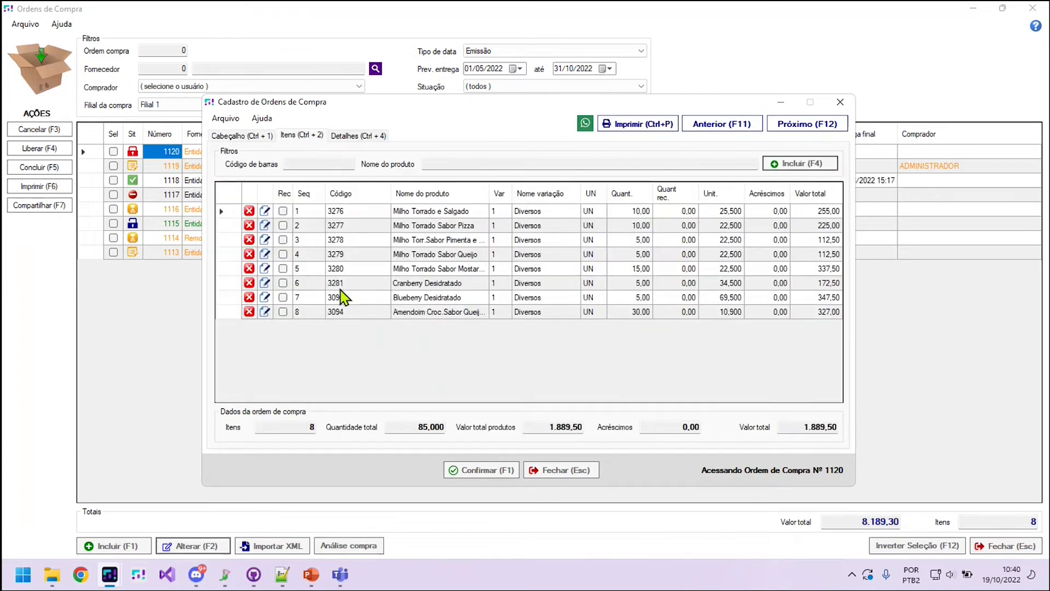
pyautogui.click(787, 164)
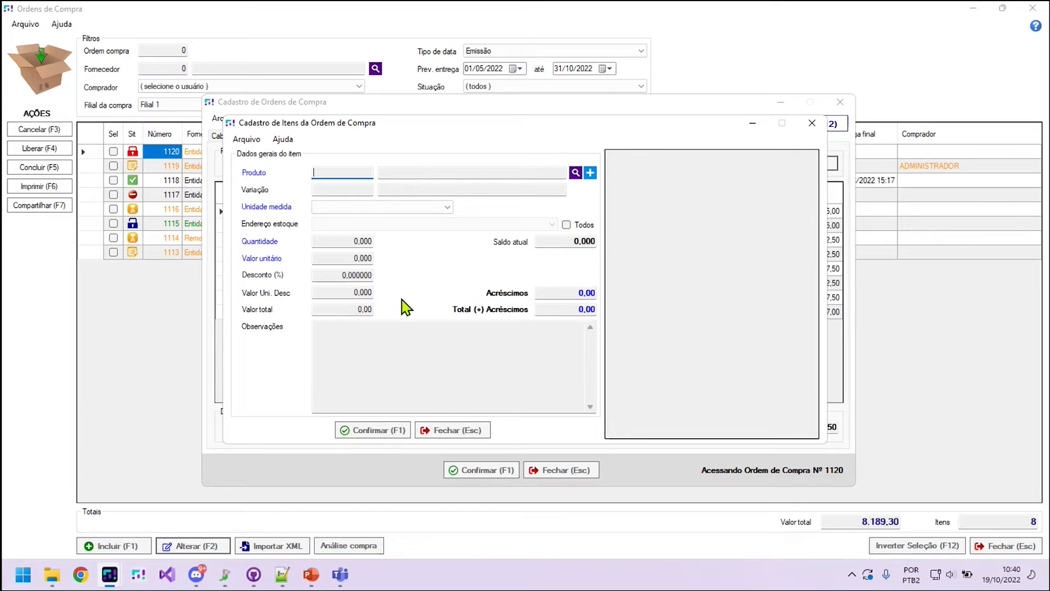
pyautogui.click(448, 430)
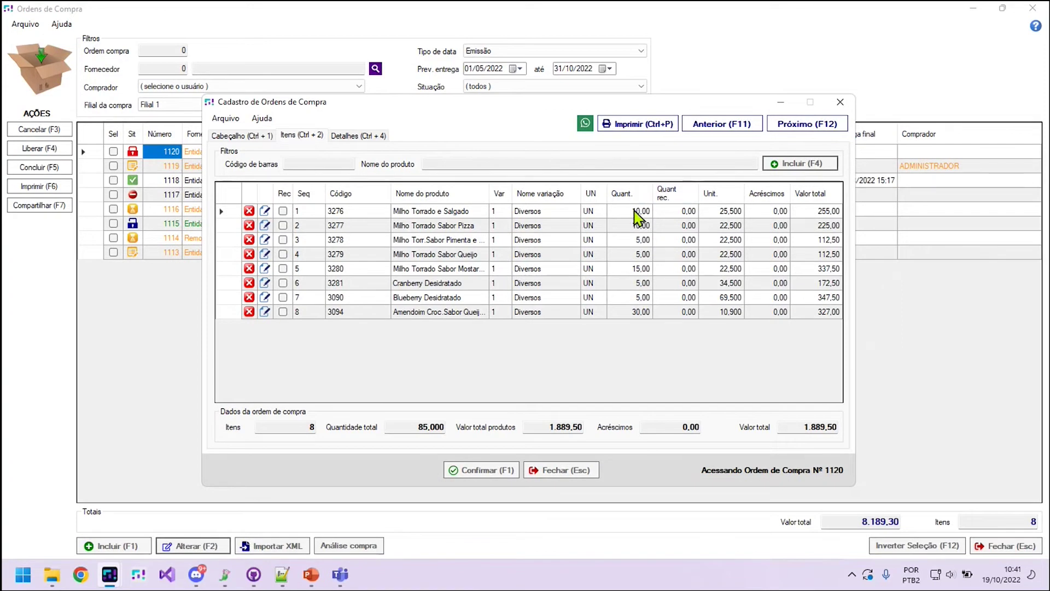
# - Compare the ordered and received quantities of the items in the purchase order
pyautogui.moveTo(638, 213); pyautogui.dragTo(638, 312)
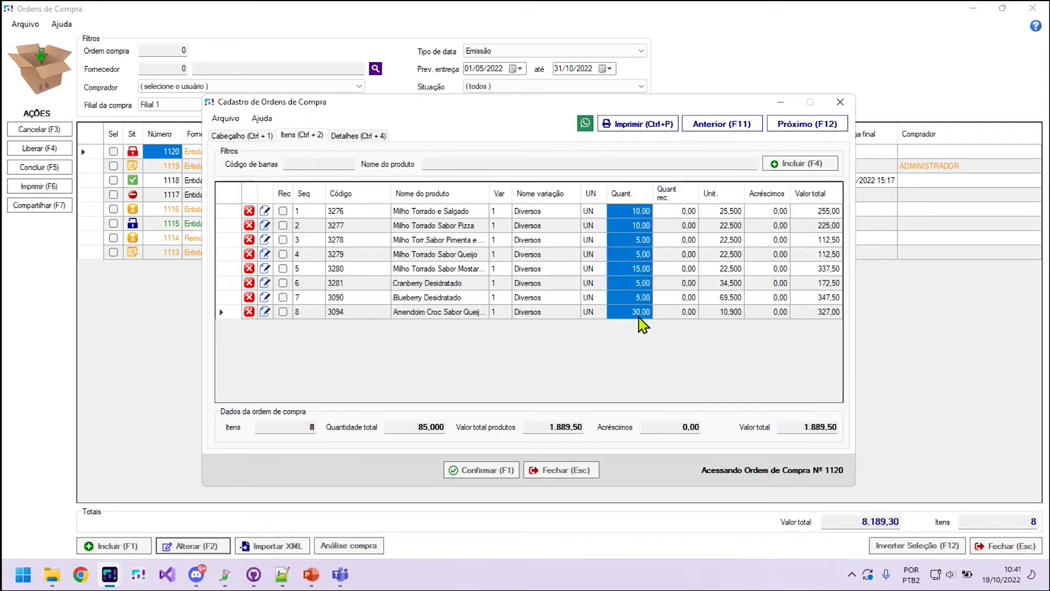
pyautogui.moveTo(692, 212); pyautogui.dragTo(696, 320)
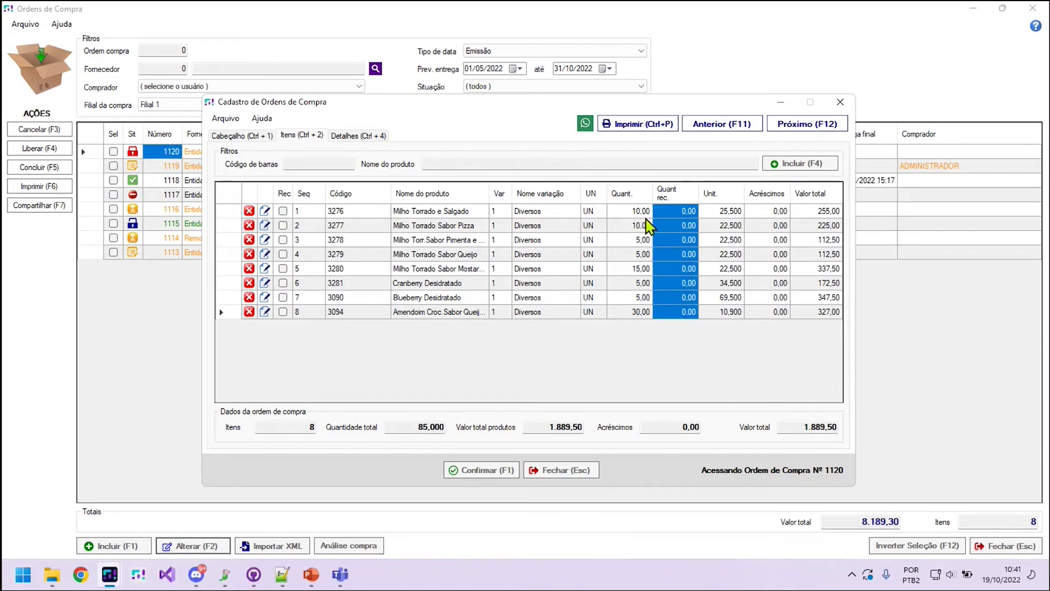
pyautogui.click(687, 215)
pyautogui.click(672, 227)
pyautogui.click(669, 244)
pyautogui.click(667, 270)
pyautogui.click(670, 313)
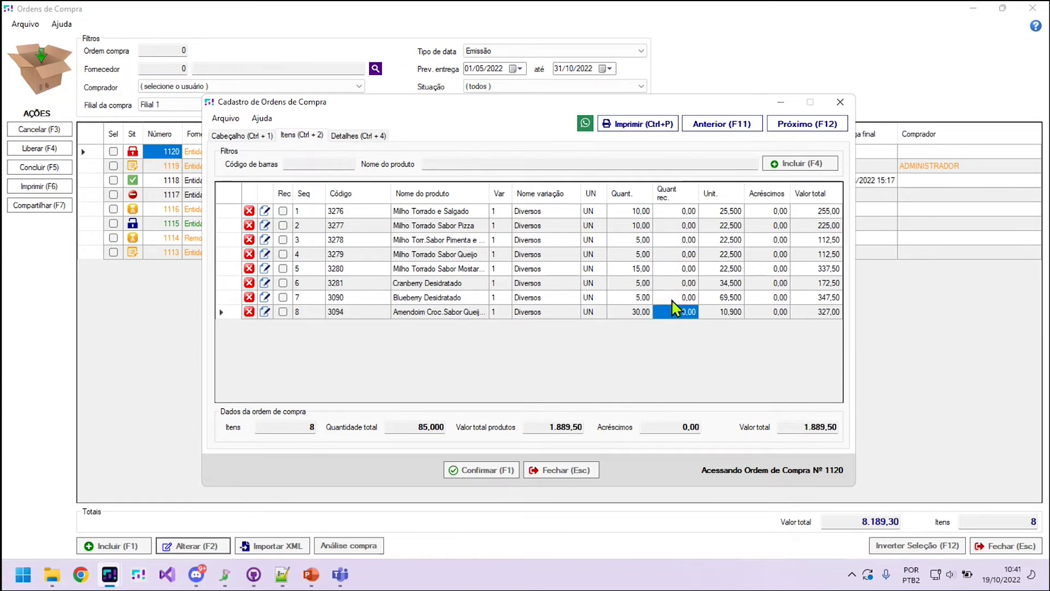
pyautogui.click(677, 298)
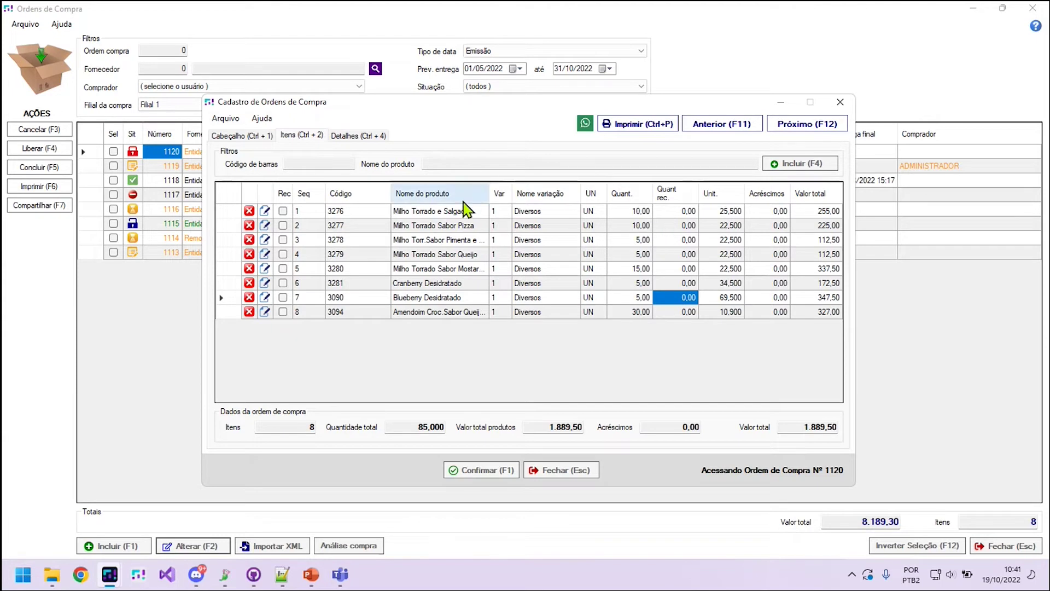
# - Check the order's generation details and linked entry invoices against its item list, and close the order
pyautogui.click(368, 141)
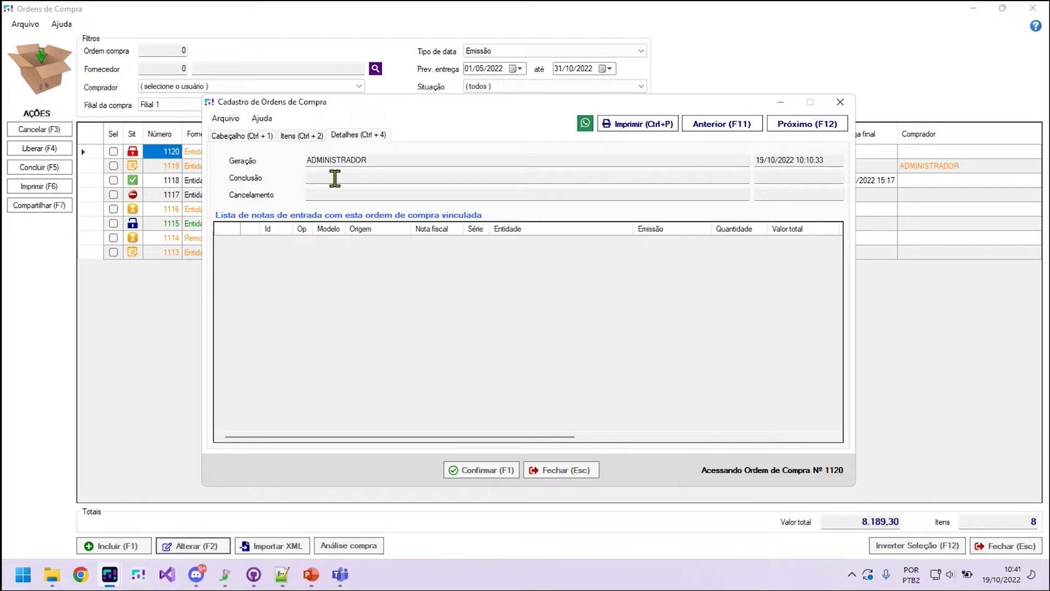
pyautogui.click(302, 136)
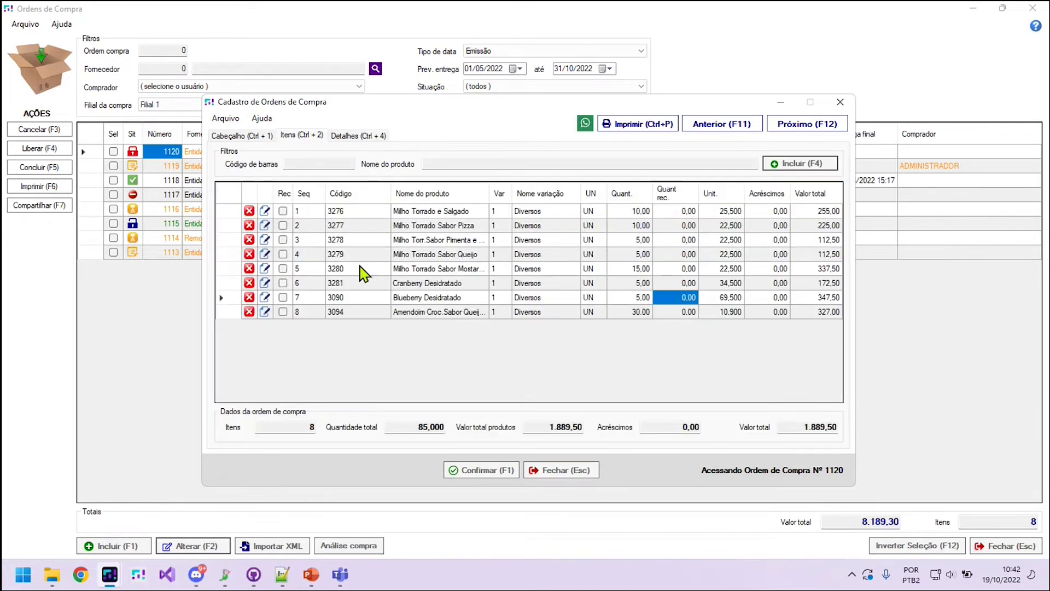
pyautogui.moveTo(372, 212); pyautogui.dragTo(543, 259)
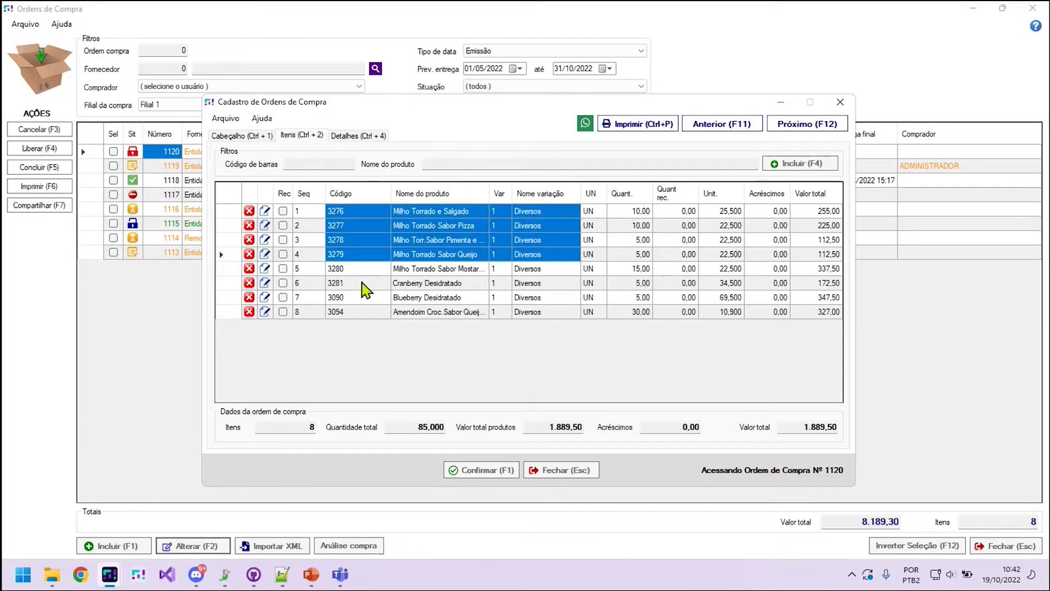
pyautogui.moveTo(352, 273); pyautogui.dragTo(563, 321)
pyautogui.click(361, 137)
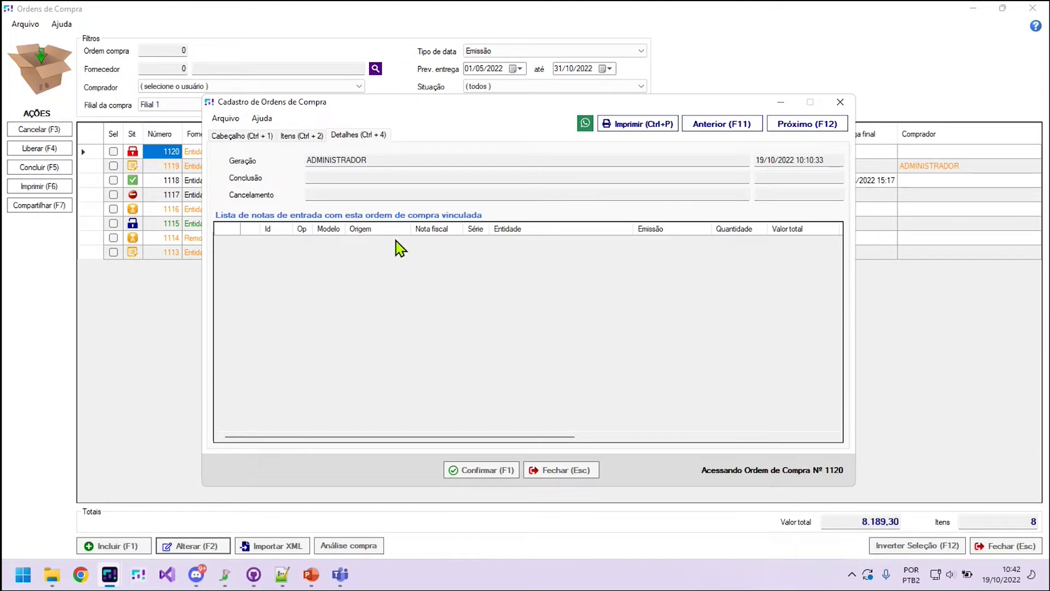
pyautogui.click(562, 471)
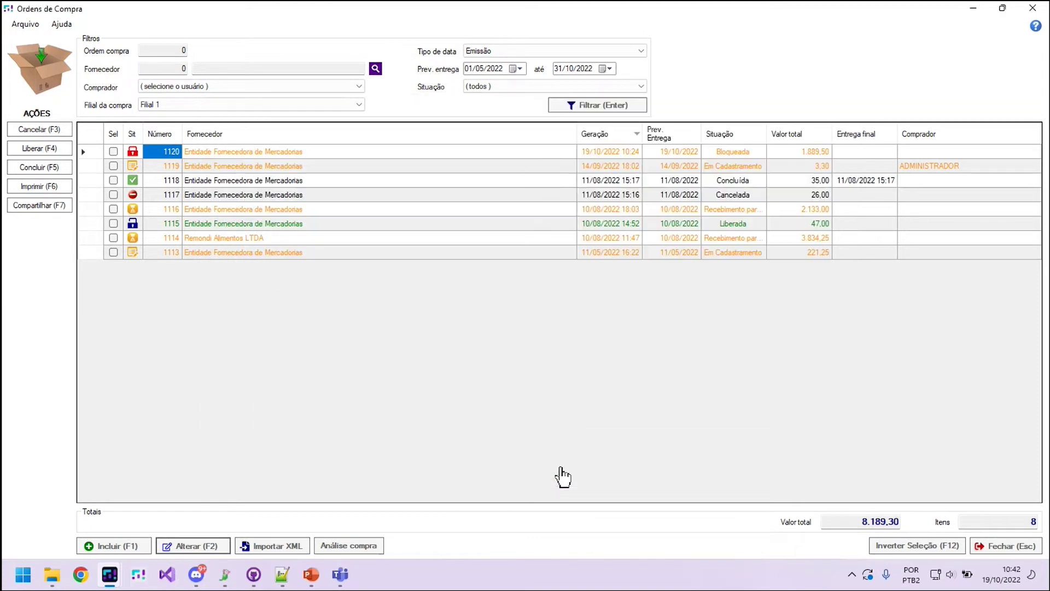
# - Open the partially received order generated on 10/08/2022 at 18:03 and view the second entry invoice linked in its details
pyautogui.click(174, 209)
pyautogui.click(207, 553)
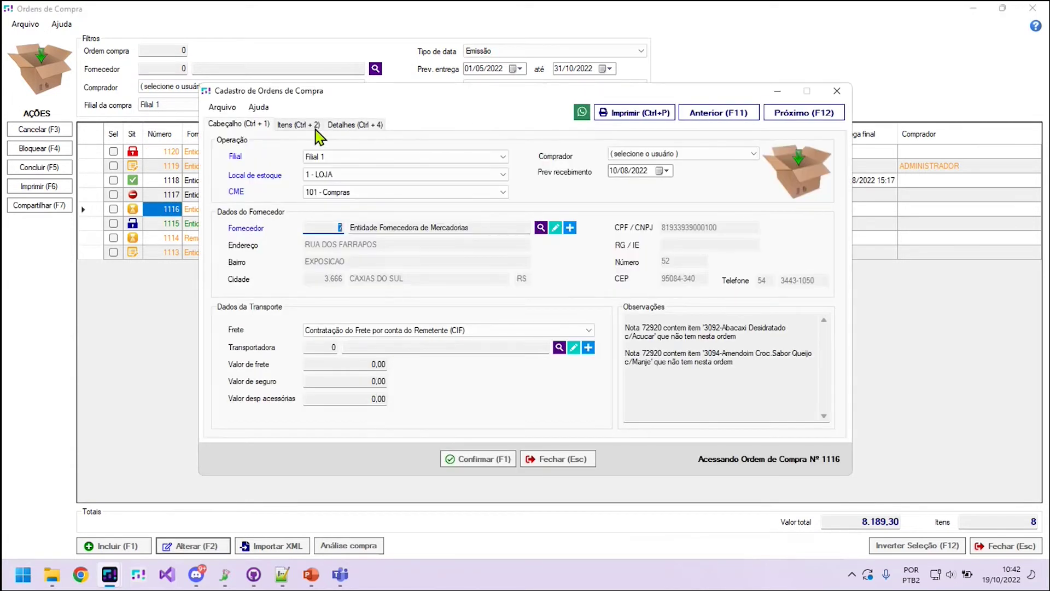
pyautogui.click(355, 124)
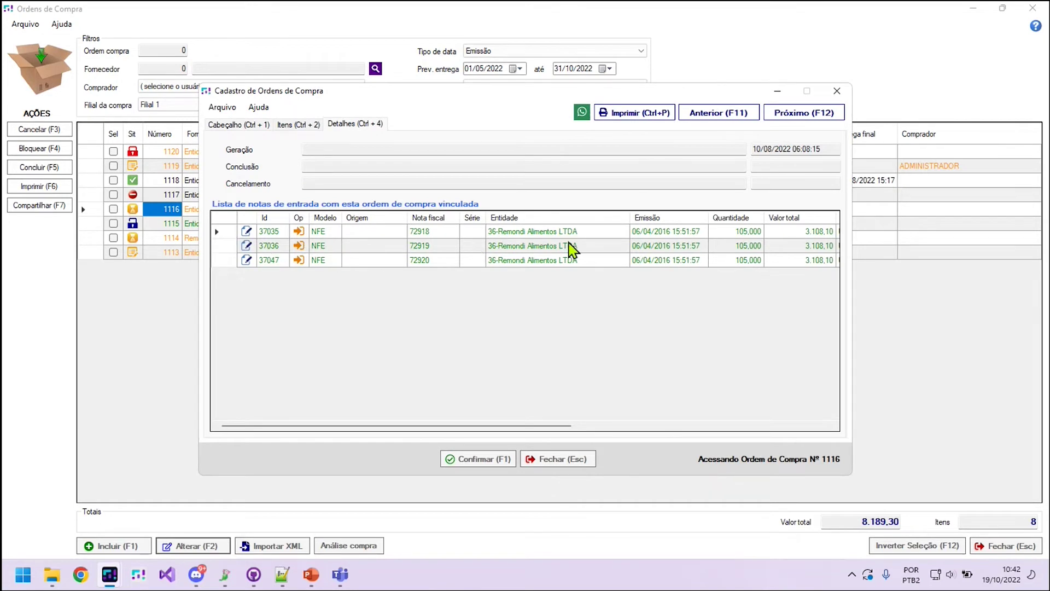
pyautogui.moveTo(571, 425); pyautogui.dragTo(234, 267)
pyautogui.click(253, 247)
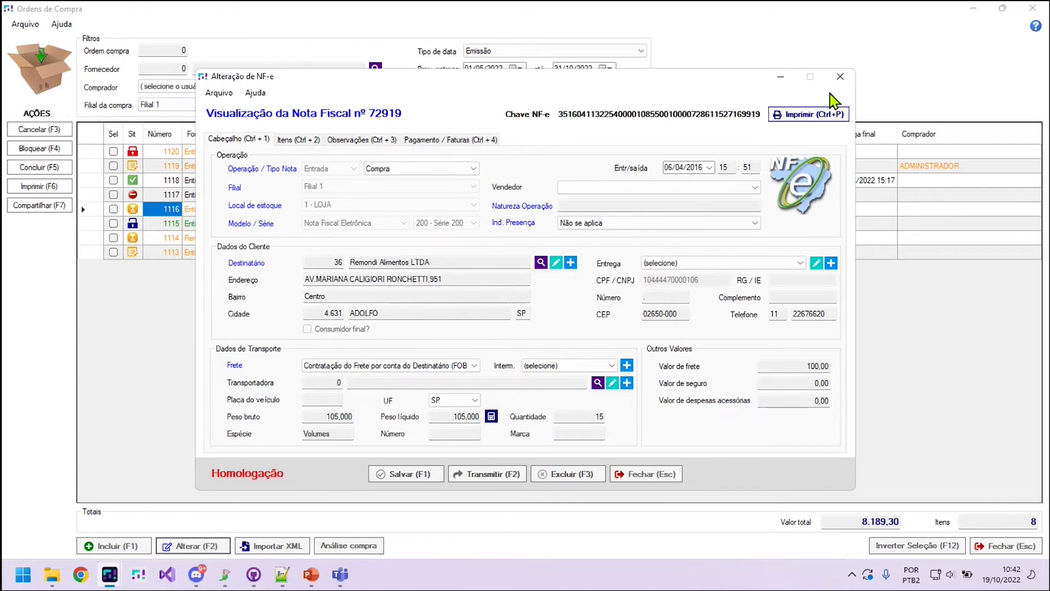
pyautogui.click(839, 76)
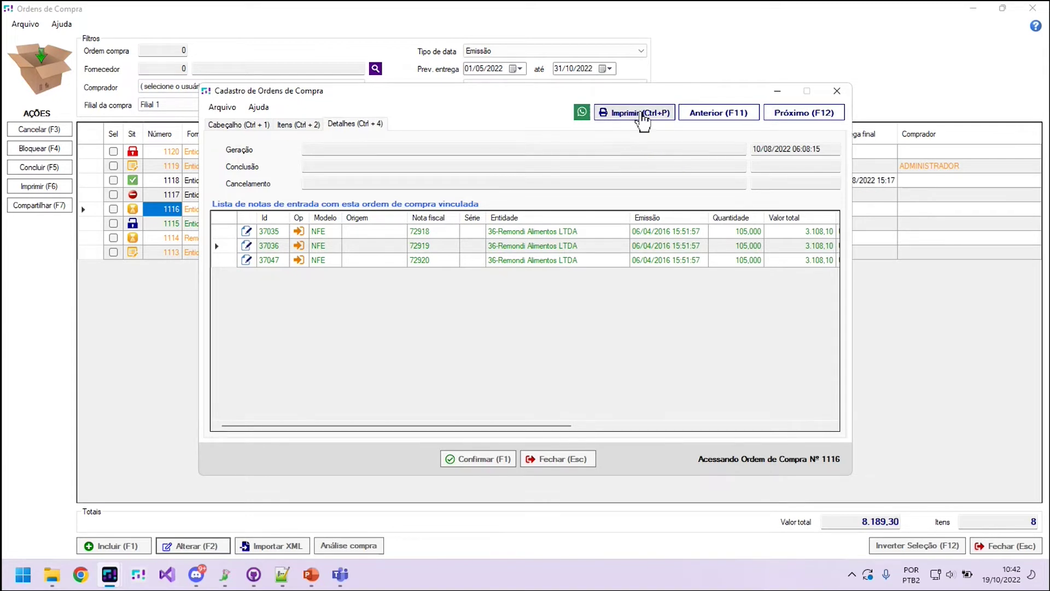
# - View the WhatsApp sending form for the order, dismiss it without sending, and close the order
pyautogui.click(582, 113)
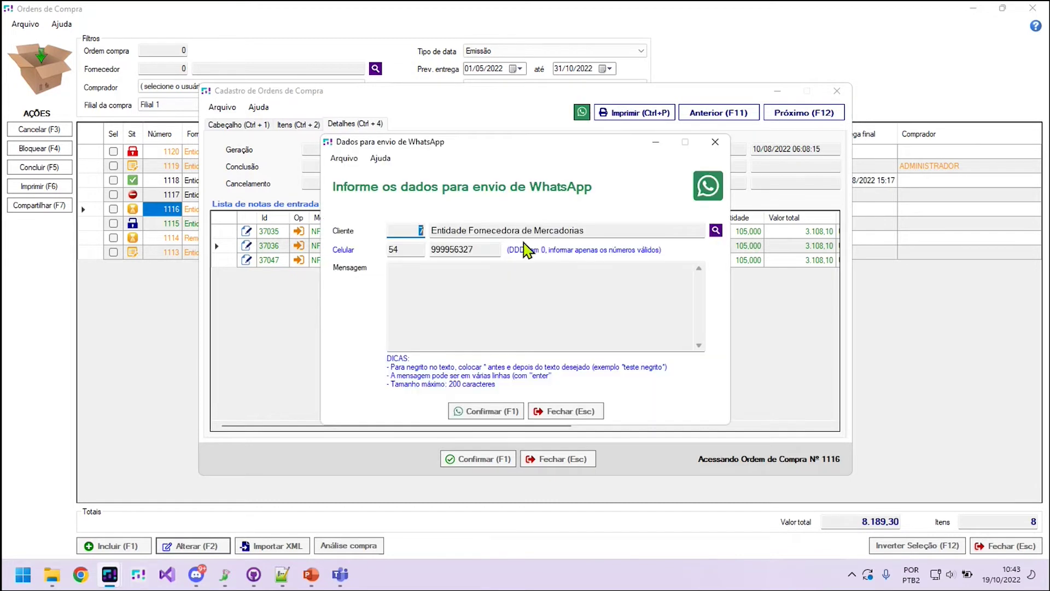
pyautogui.click(715, 143)
pyautogui.click(697, 371)
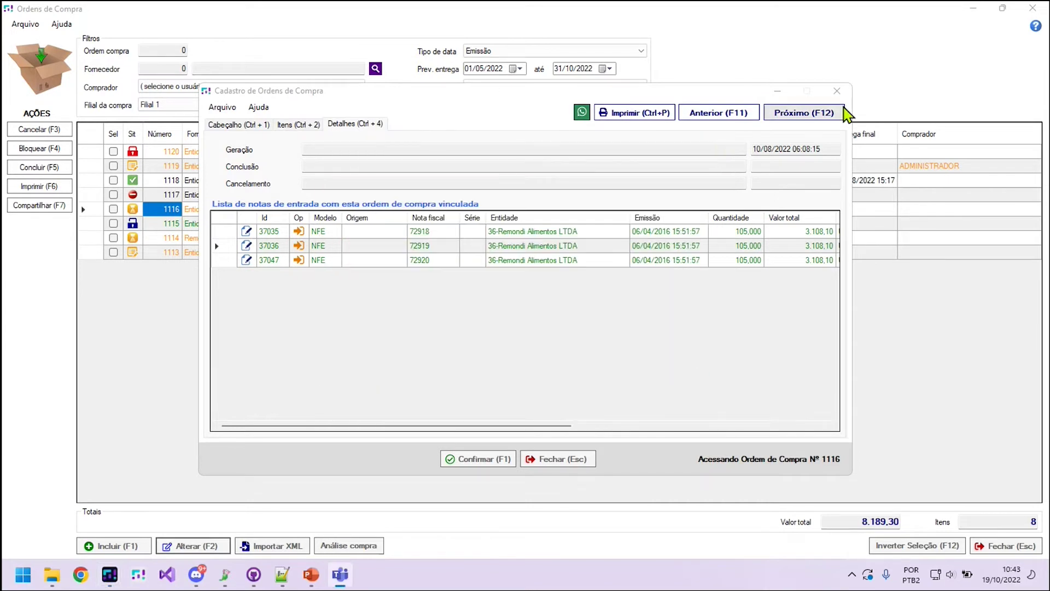
pyautogui.click(836, 94)
# - Preview the selected order's printout without values and review its issuer, supplier and item details
pyautogui.click(44, 186)
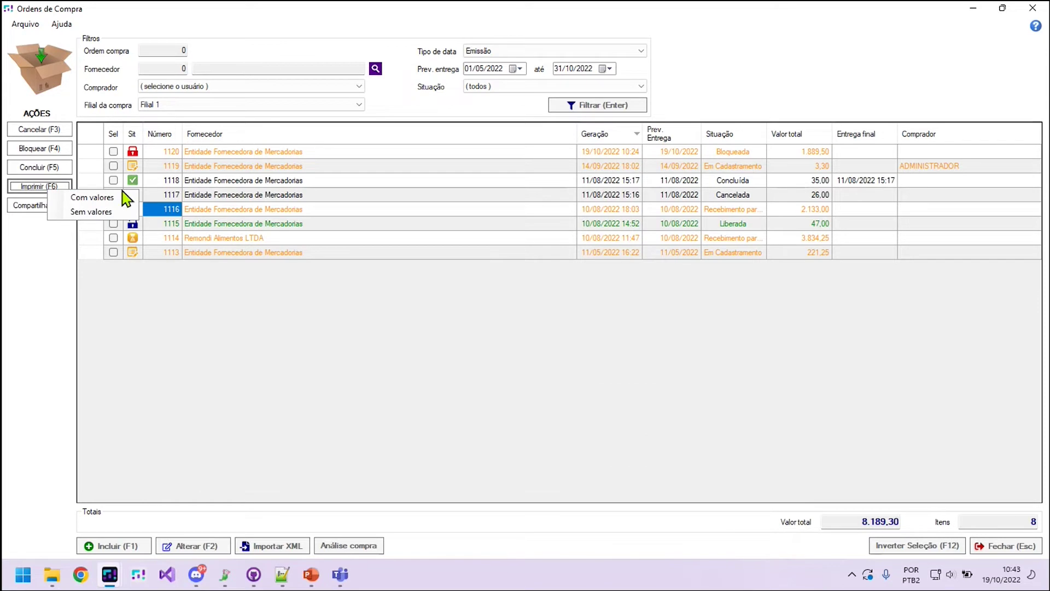
pyautogui.click(91, 211)
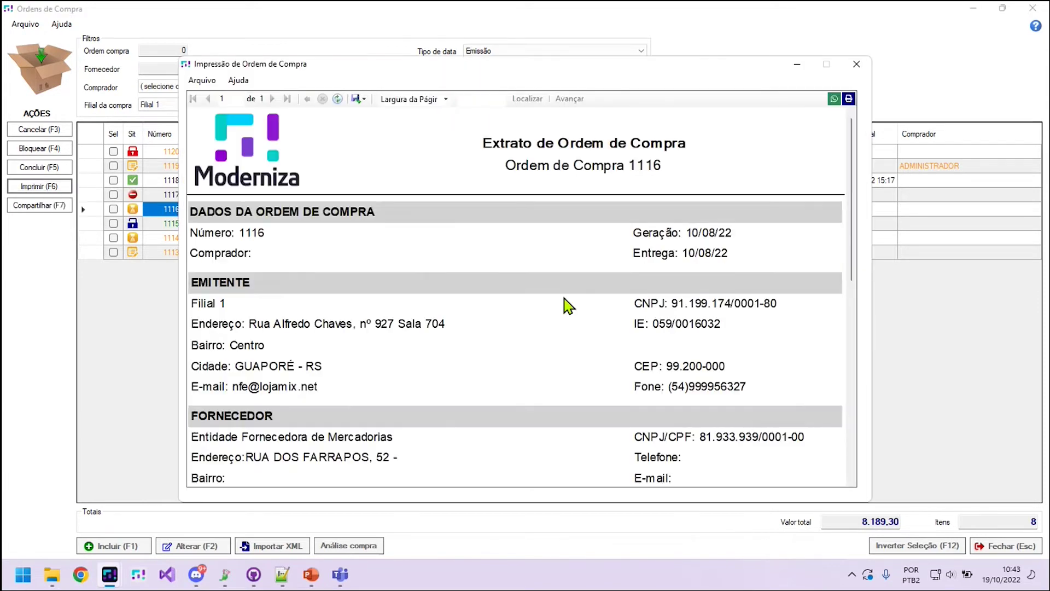
pyautogui.scroll(-3, 454, 306)
pyautogui.scroll(3, 446, 309)
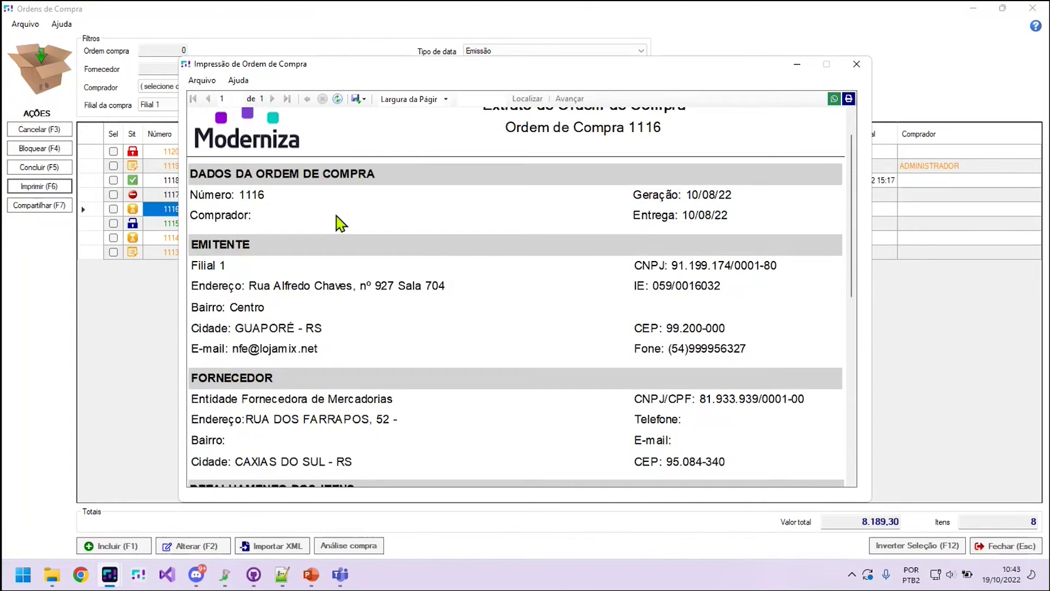
pyautogui.scroll(1, 383, 219)
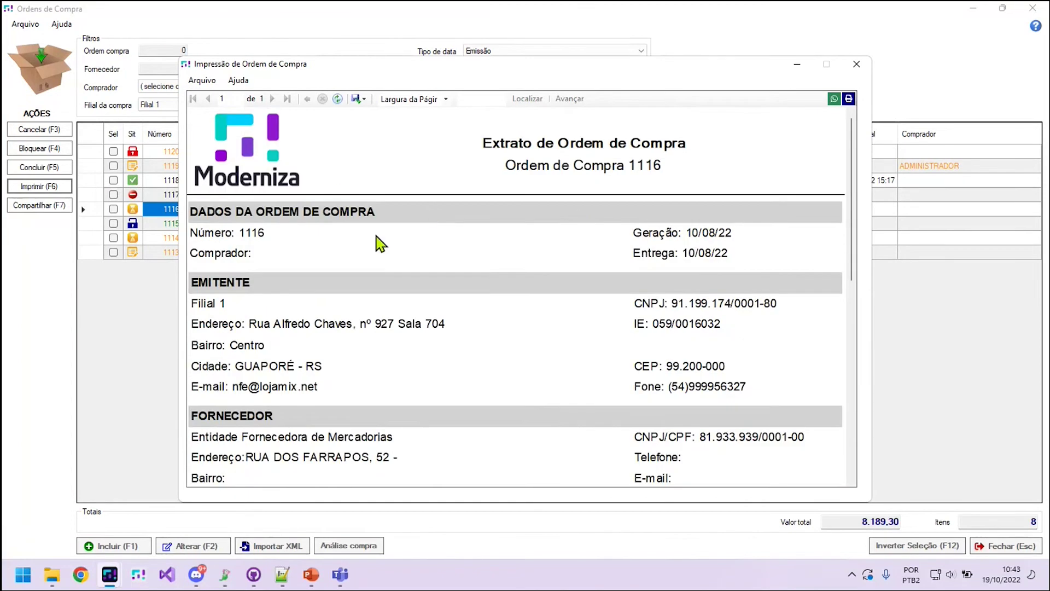
pyautogui.scroll(-1, 328, 247)
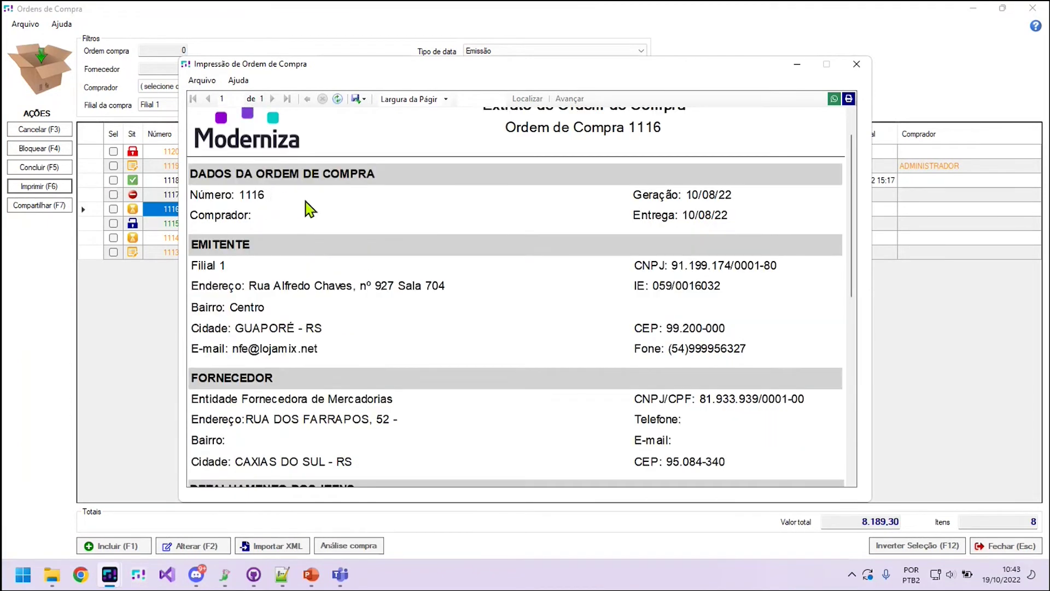
pyautogui.scroll(-4, 271, 301)
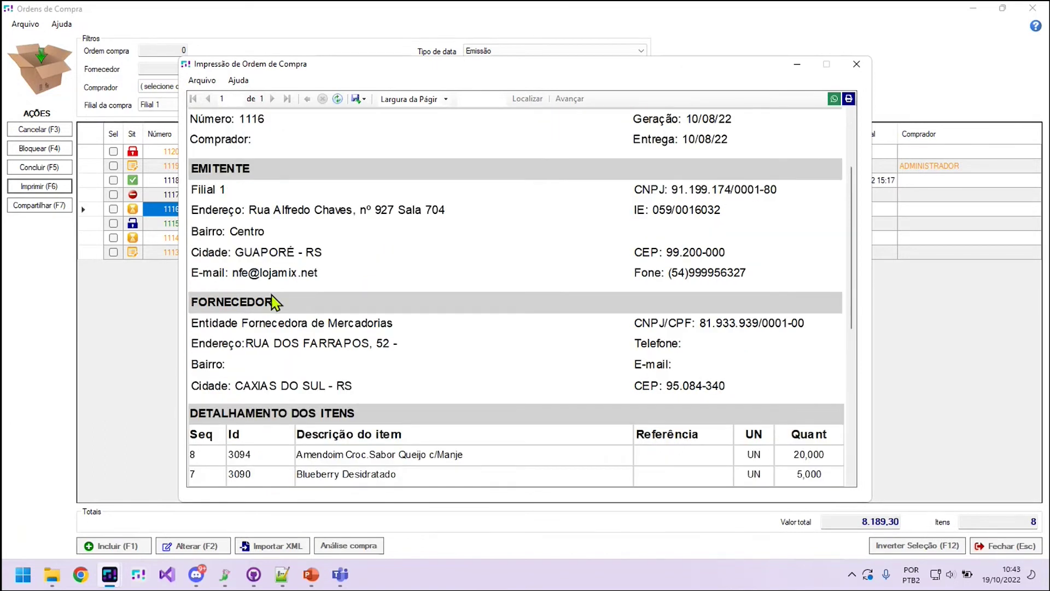
pyautogui.scroll(-4, 298, 270)
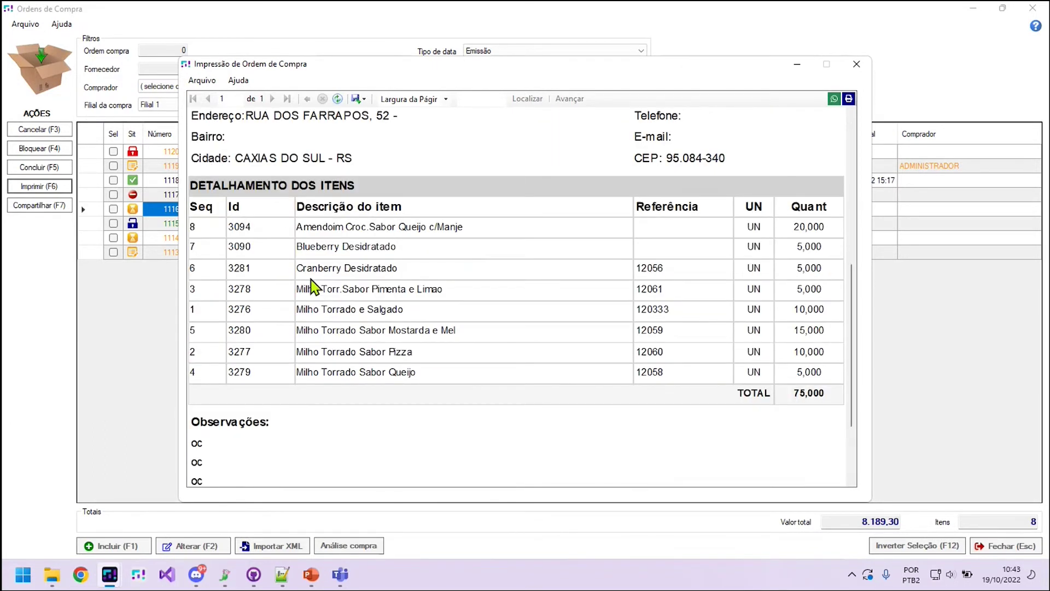
# - Review the remaining items, observations and footer of the order's printout without values, and close the preview
pyautogui.scroll(-1, 596, 309)
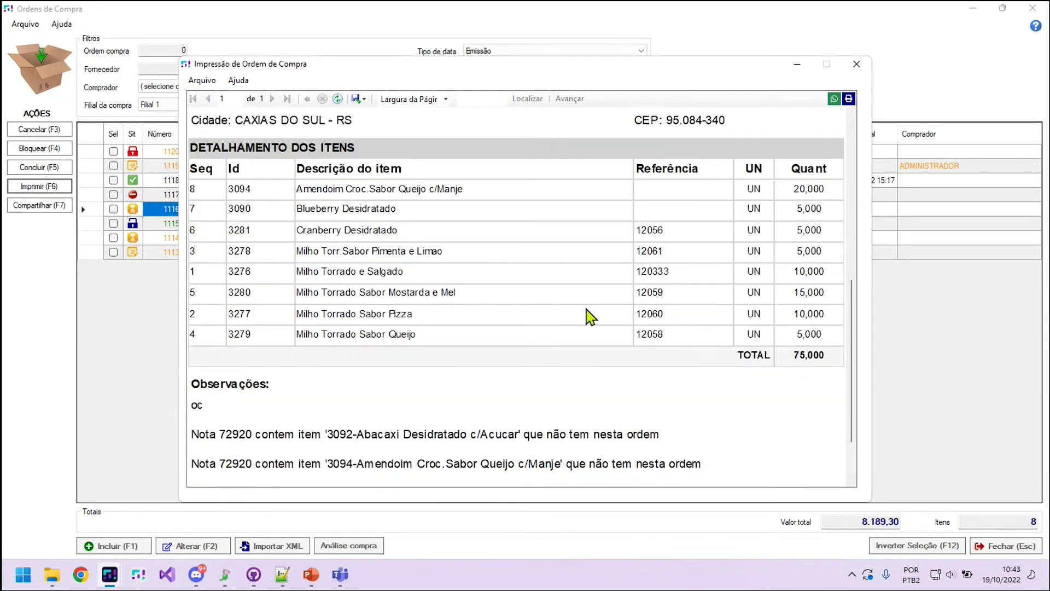
pyautogui.scroll(-2, 711, 284)
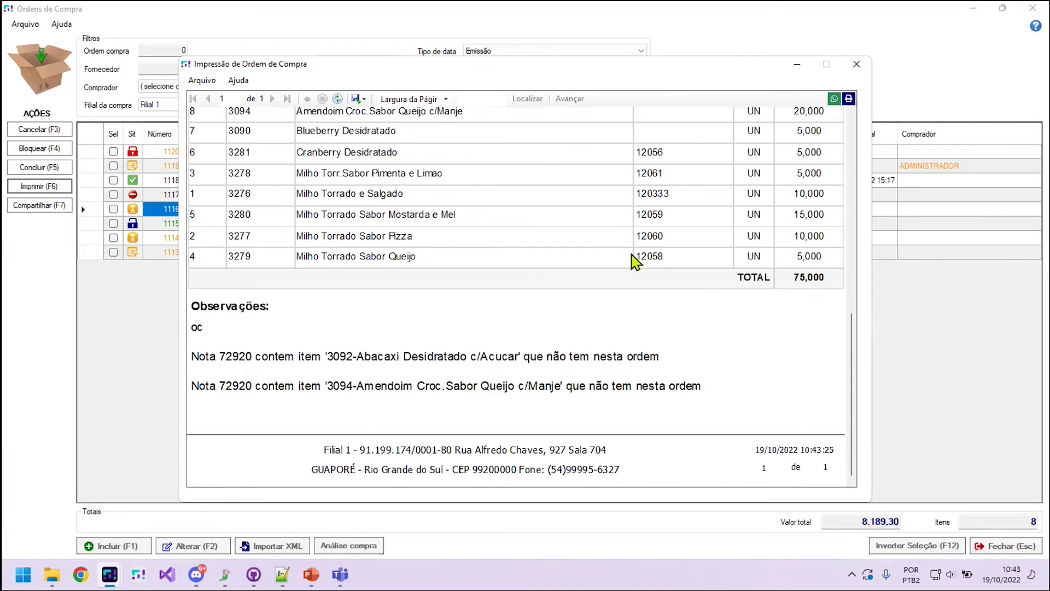
pyautogui.click(856, 64)
# - Preview the same order's printout with values, review its item prices, totals and observations, and close the preview
pyautogui.click(50, 187)
pyautogui.click(87, 201)
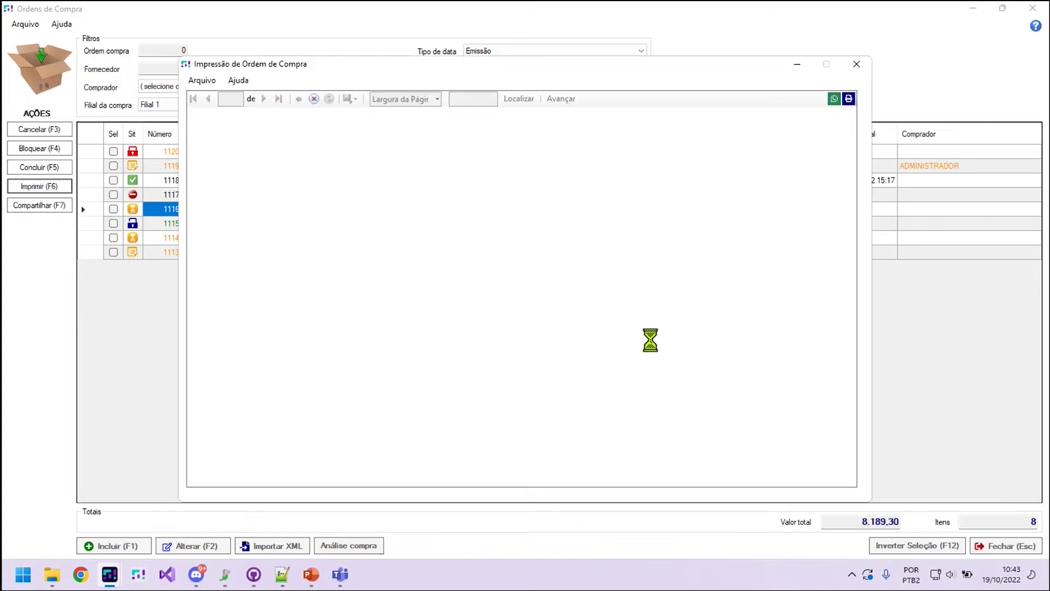
pyautogui.scroll(-6, 755, 383)
pyautogui.scroll(-3, 763, 369)
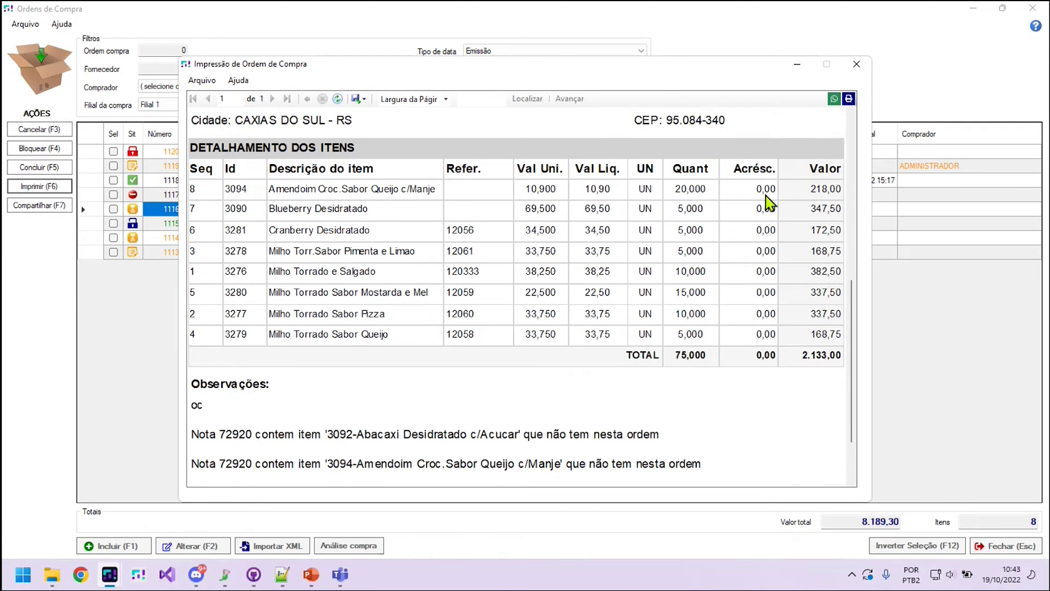
pyautogui.scroll(-2, 765, 285)
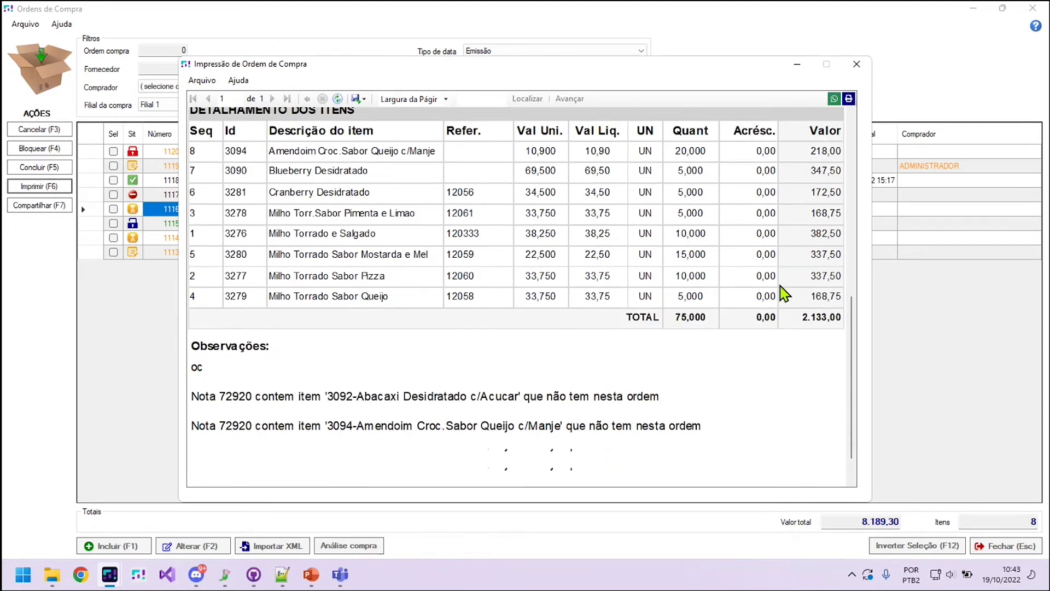
pyautogui.scroll(5, 776, 284)
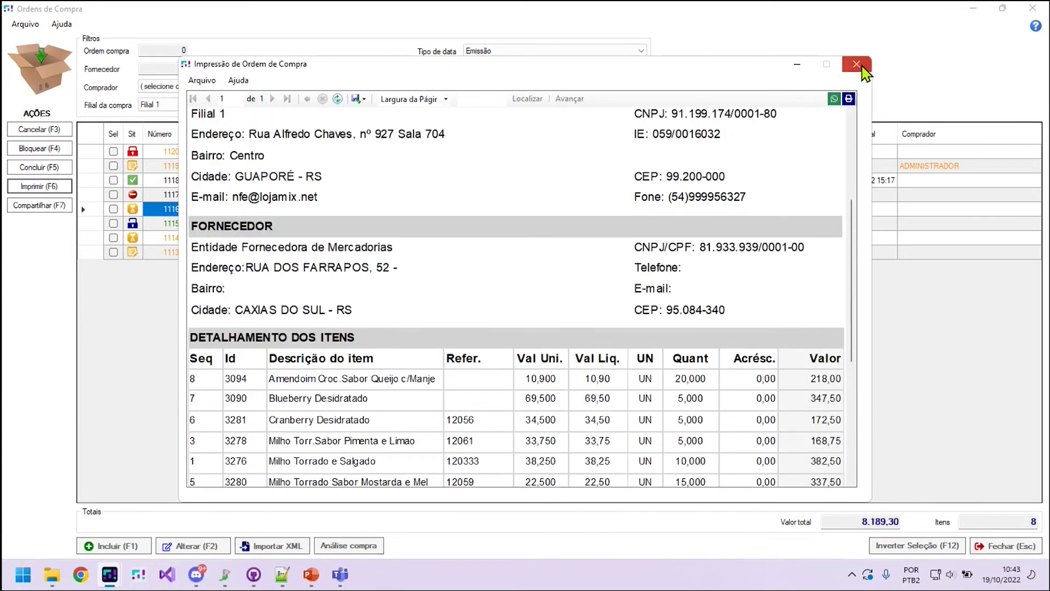
pyautogui.click(856, 64)
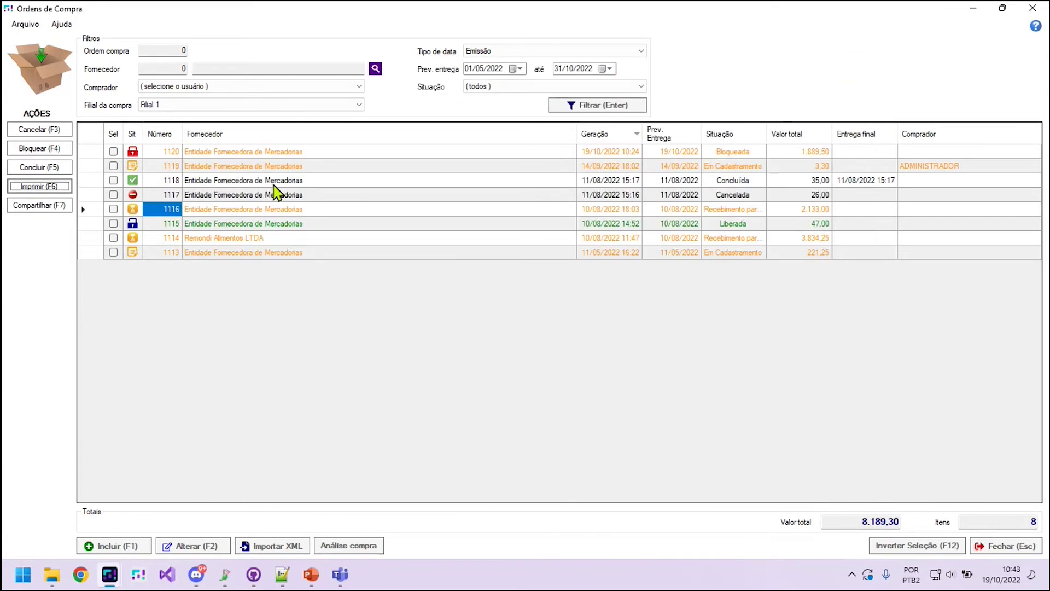
# - Open the Filial 1 branch configuration at the commercial print and e-mail settings for purchase orders (Ordem compra)
pyautogui.click(963, 8)
pyautogui.click(82, 375)
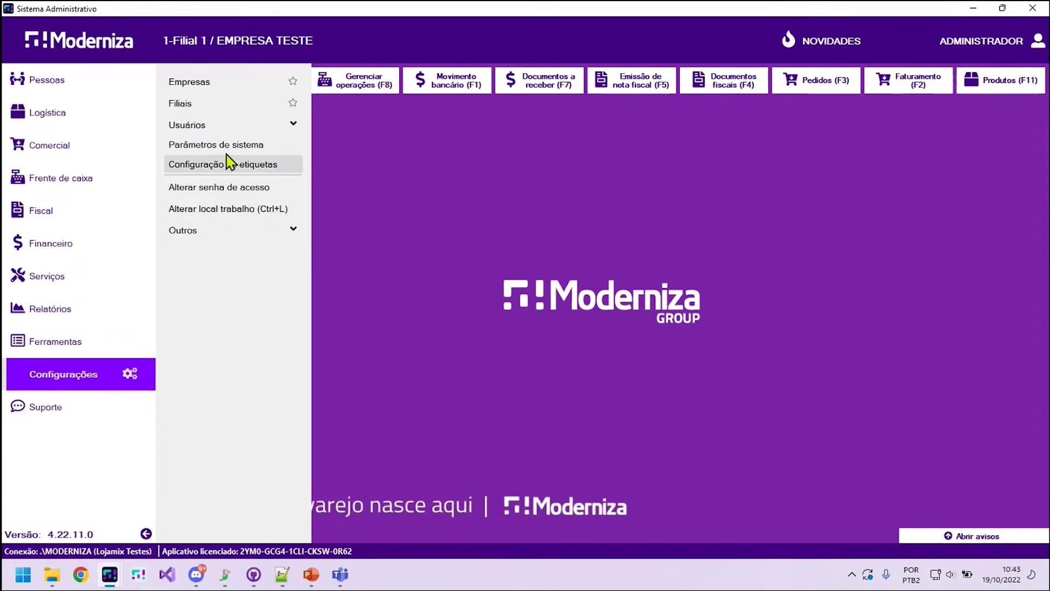
pyautogui.click(214, 105)
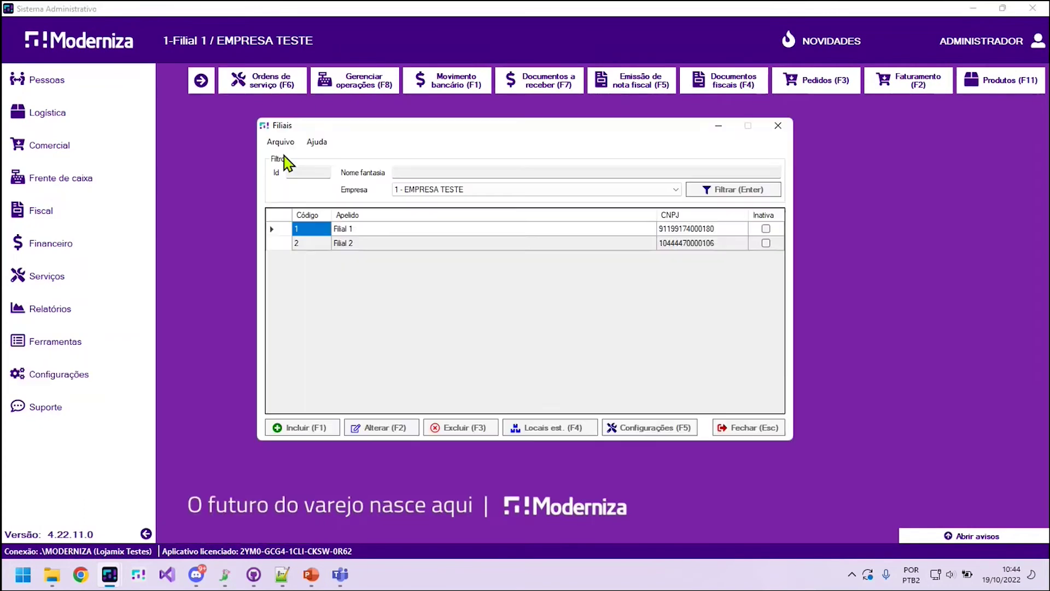
pyautogui.click(624, 432)
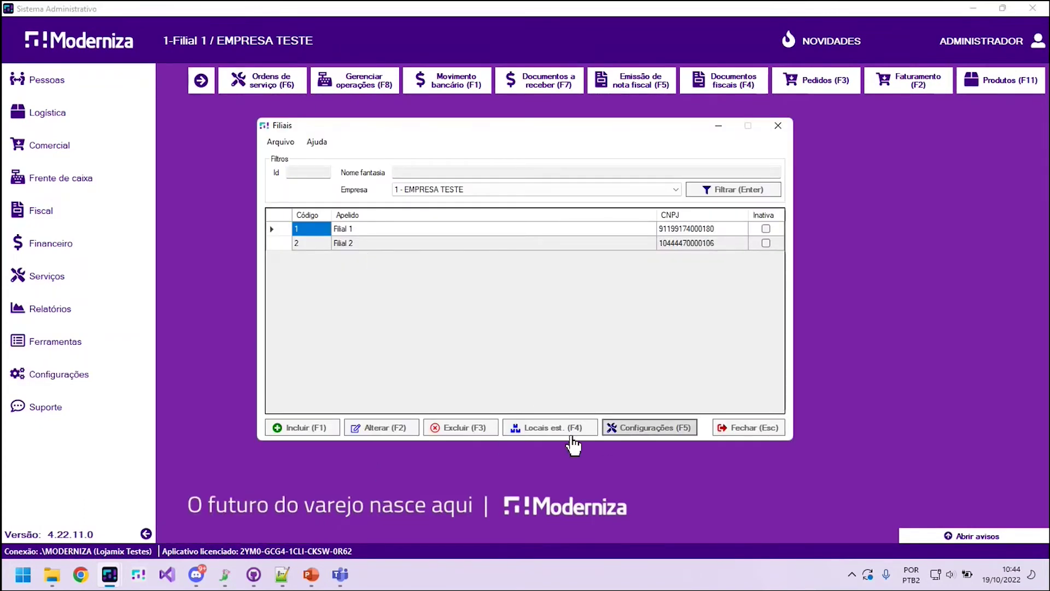
pyautogui.click(302, 133)
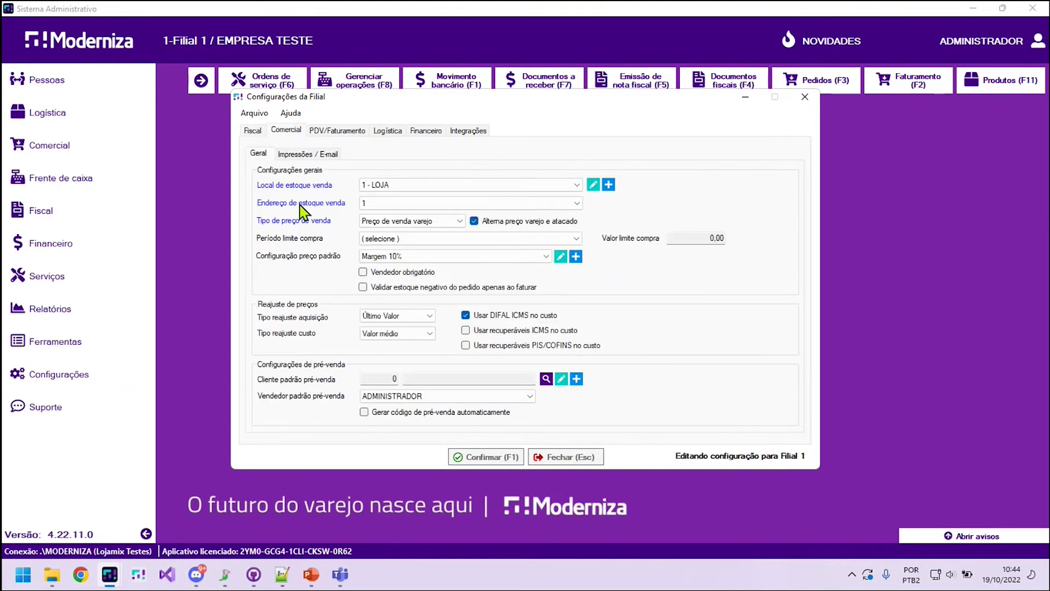
pyautogui.click(298, 155)
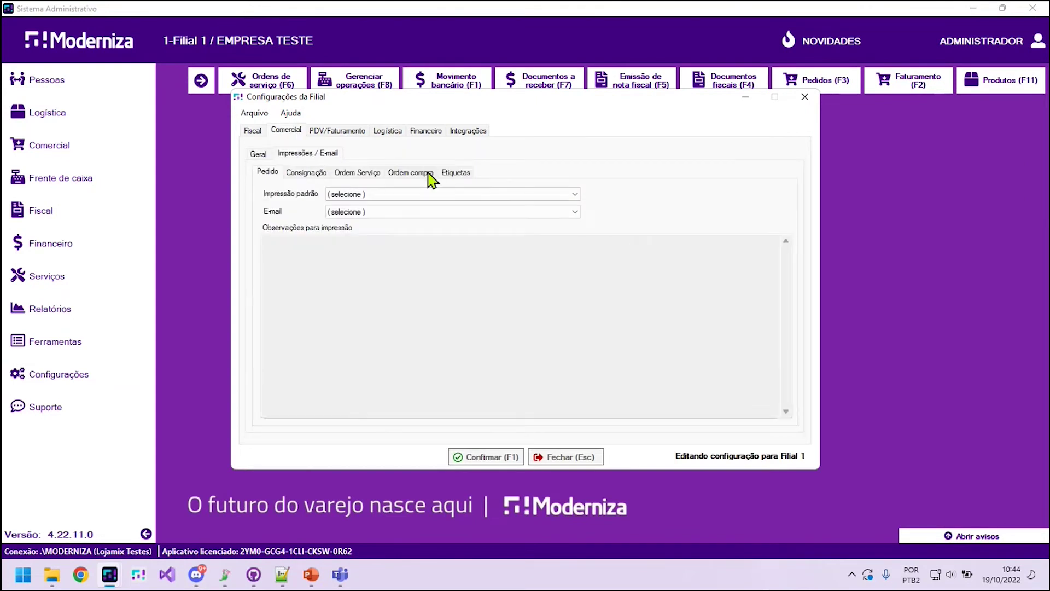
pyautogui.click(410, 175)
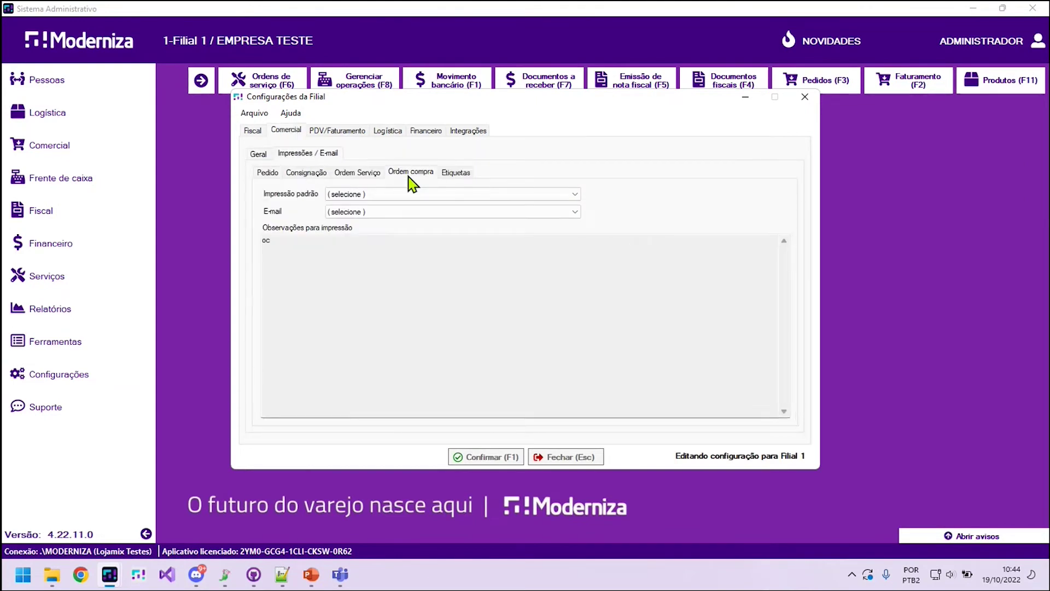
# - View the available options for the purchase order's default print and e-mail layouts, keeping both at "( selecione )"
pyautogui.click(376, 195)
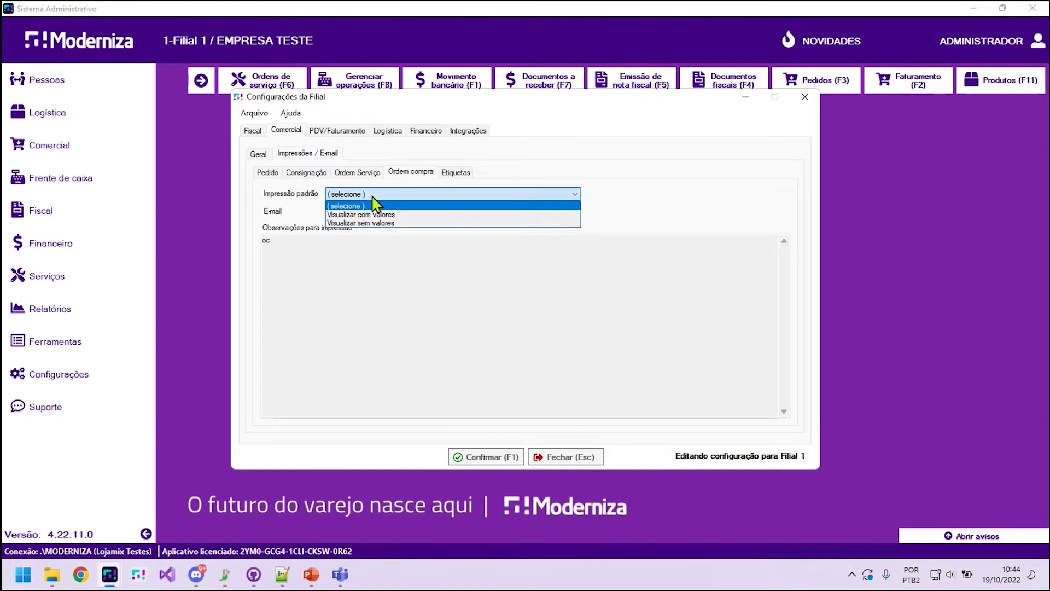
pyautogui.click(362, 205)
pyautogui.click(359, 214)
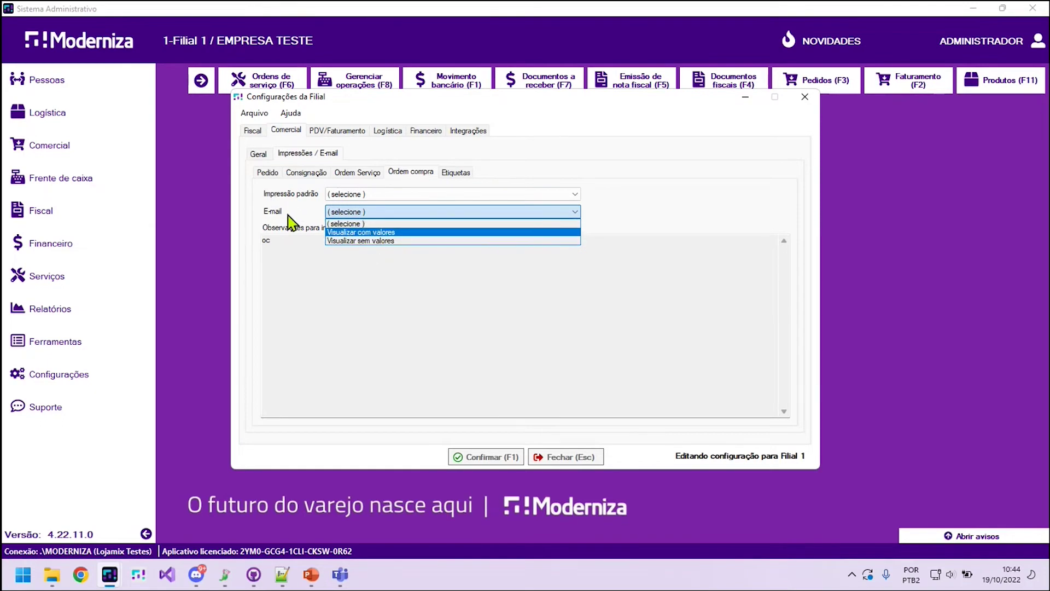
pyautogui.click(364, 224)
# - Try adding sample text to the purchase order's print observations, and leave the branch settings without saving
pyautogui.click(322, 252)
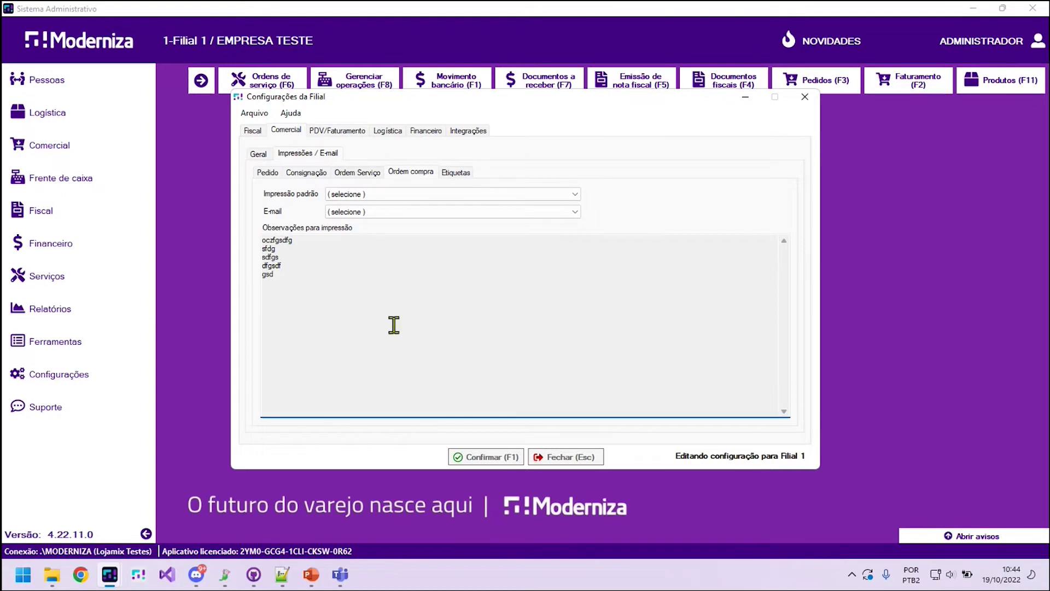
pyautogui.press('Escape')
pyautogui.press('Escape')
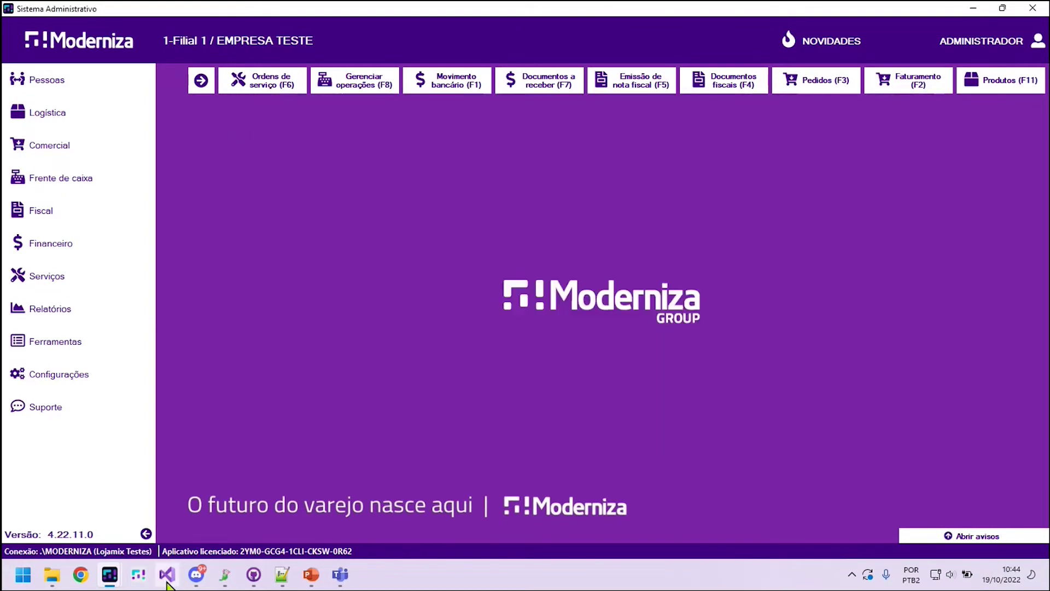
# - Return to the purchase orders list and release the blocked order generated on 19/10/2022 at 10:24
pyautogui.click(110, 581)
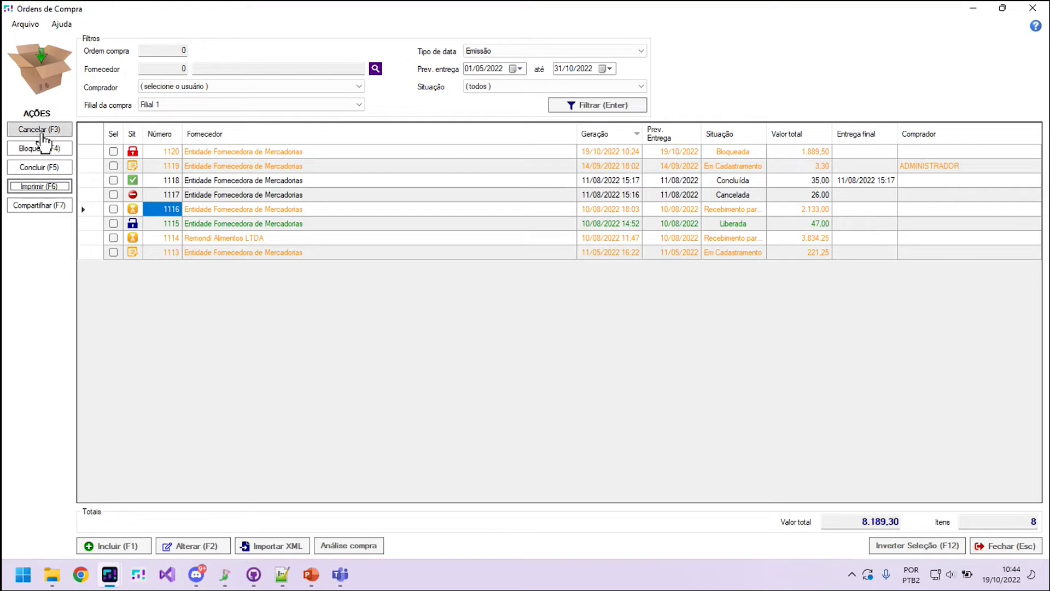
pyautogui.click(145, 154)
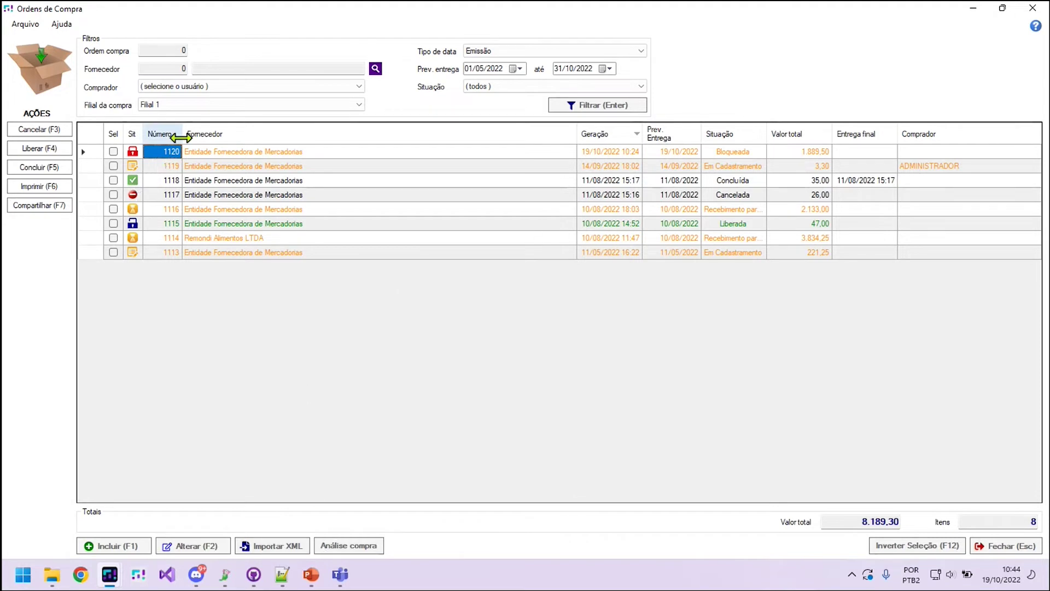
pyautogui.click(60, 148)
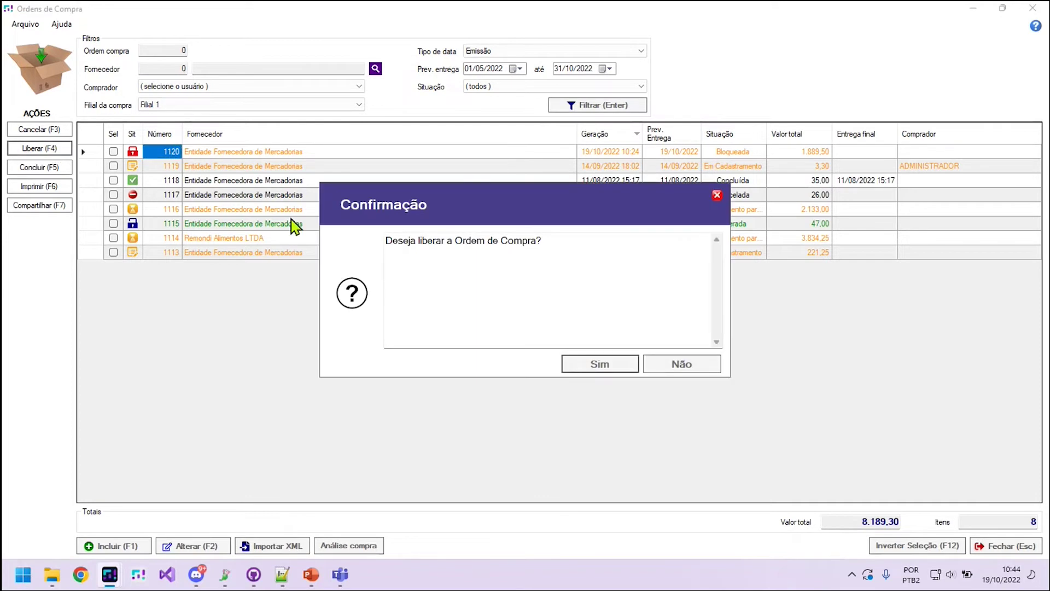
pyautogui.click(614, 368)
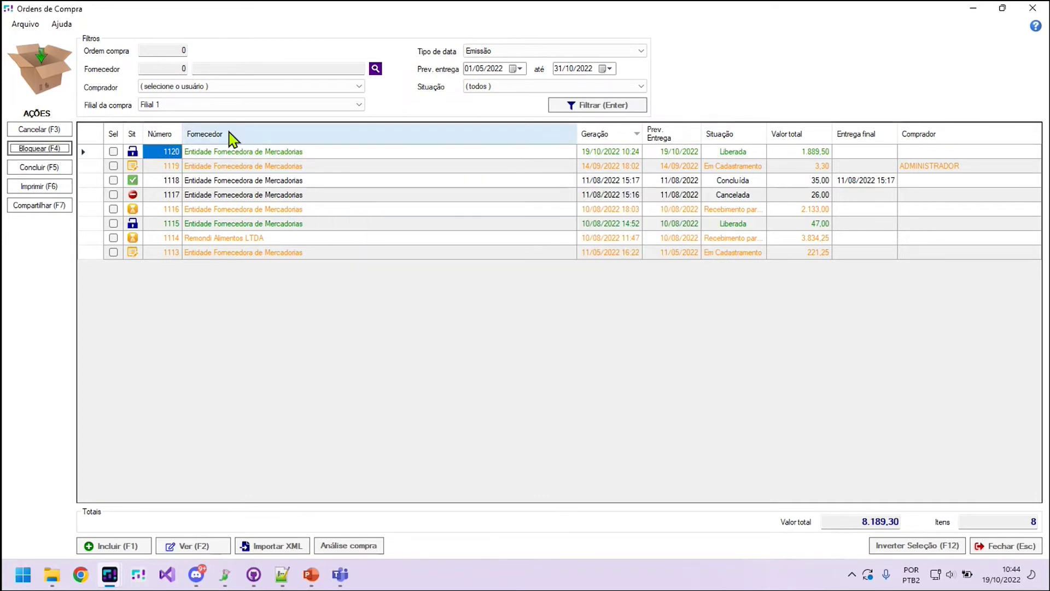
# - Open the released order for viewing, check its header and item list, and close it
pyautogui.click(186, 545)
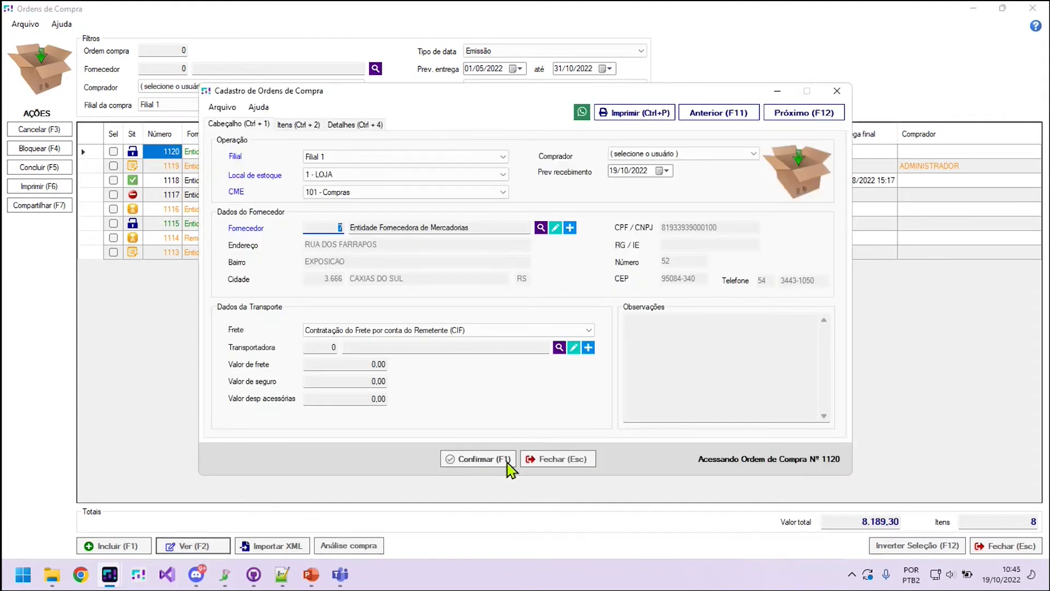
pyautogui.click(322, 126)
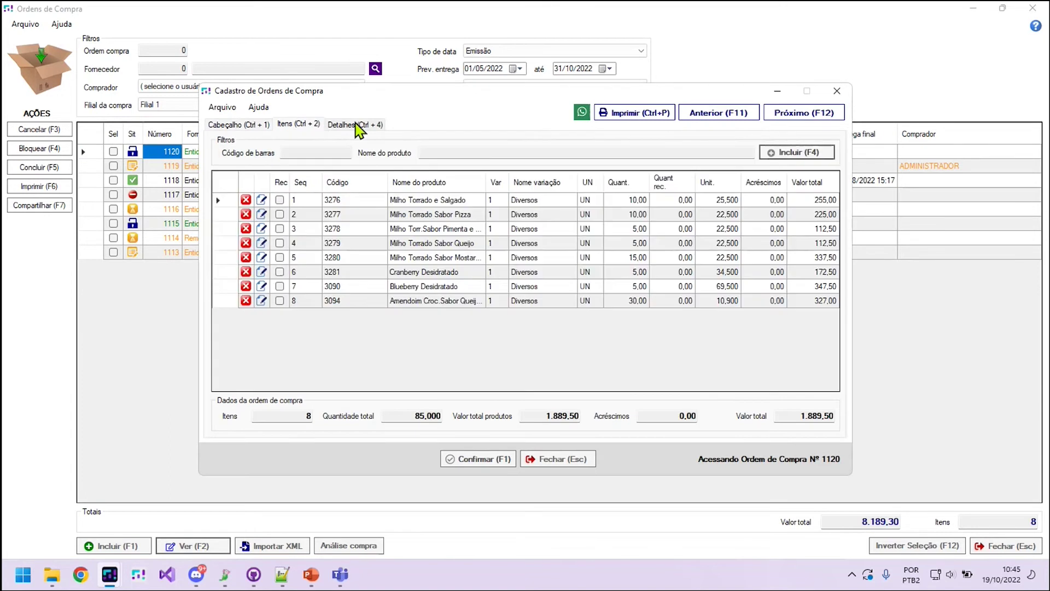
pyautogui.click(251, 124)
pyautogui.click(835, 91)
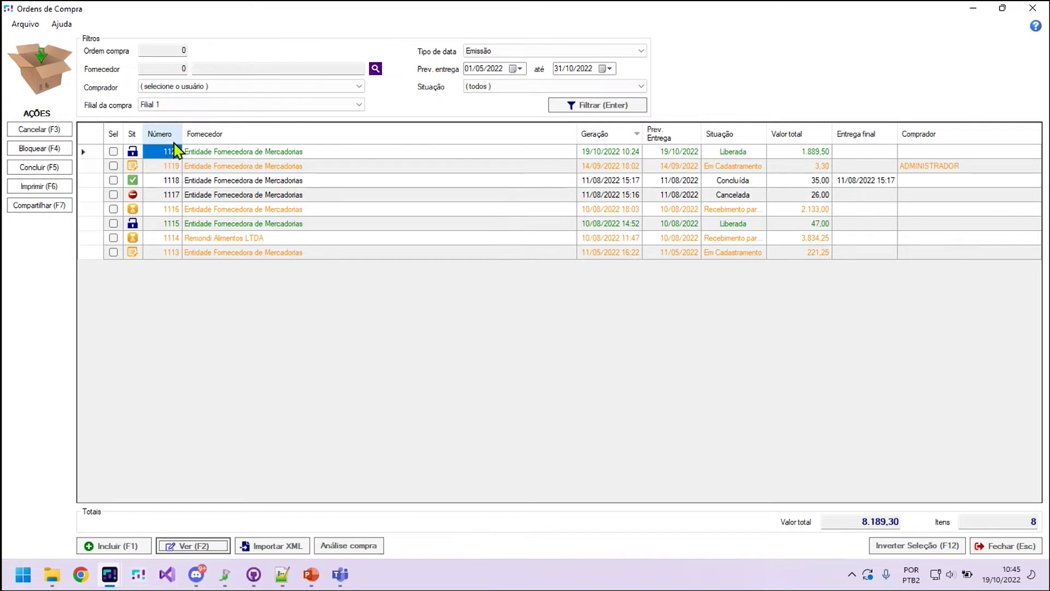
# - Select the completed order generated on 11/08/2022 and view its print and sharing options without sending anything
pyautogui.moveTo(732, 181)
pyautogui.mouseDown()
pyautogui.moveTo(733, 199)
pyautogui.moveTo(433, 201)
pyautogui.mouseUp()
pyautogui.click(375, 184)
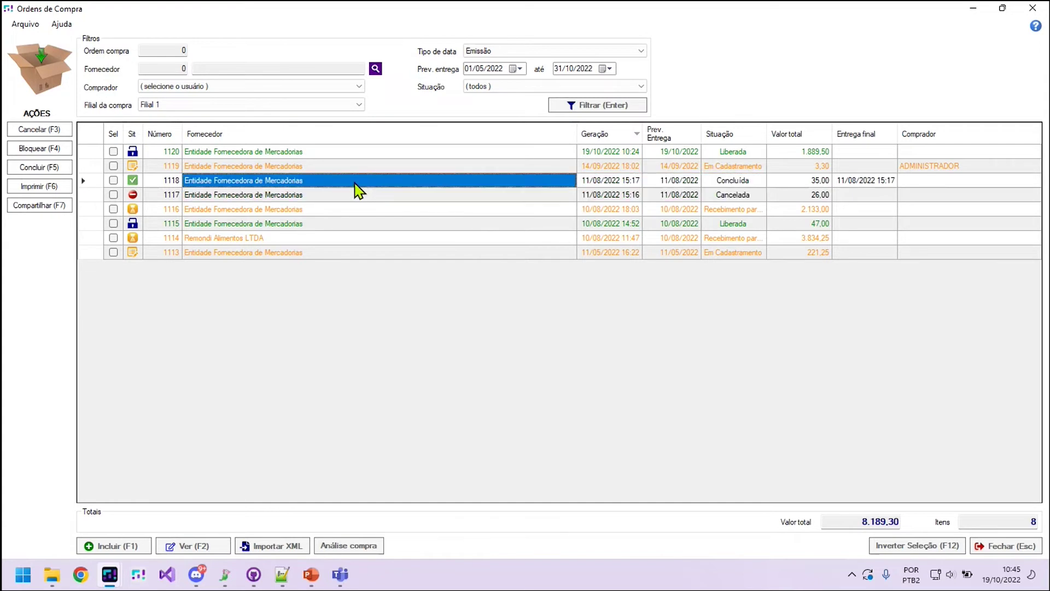
pyautogui.click(39, 187)
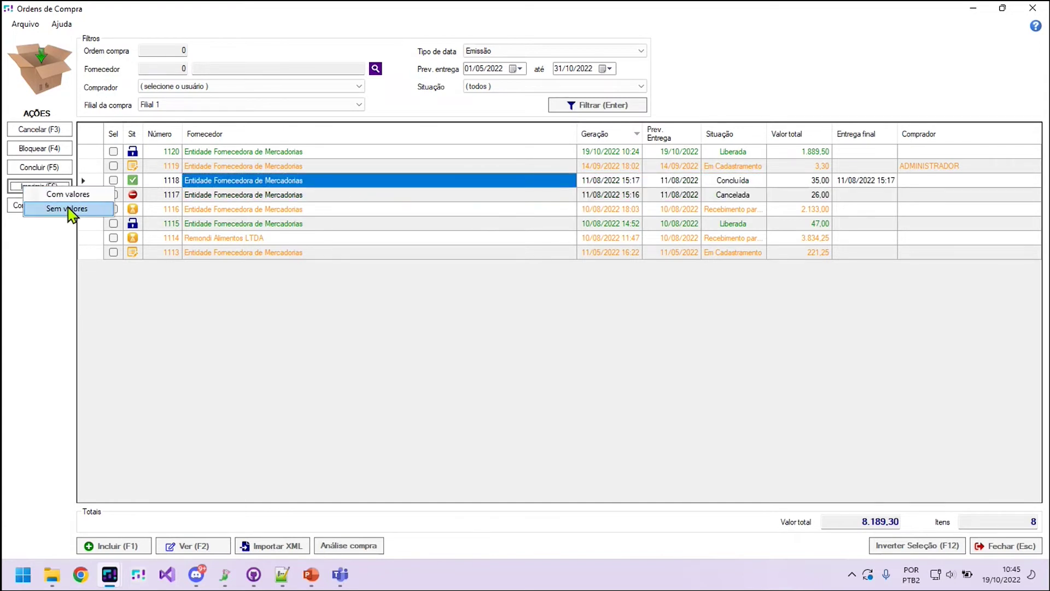
pyautogui.click(68, 210)
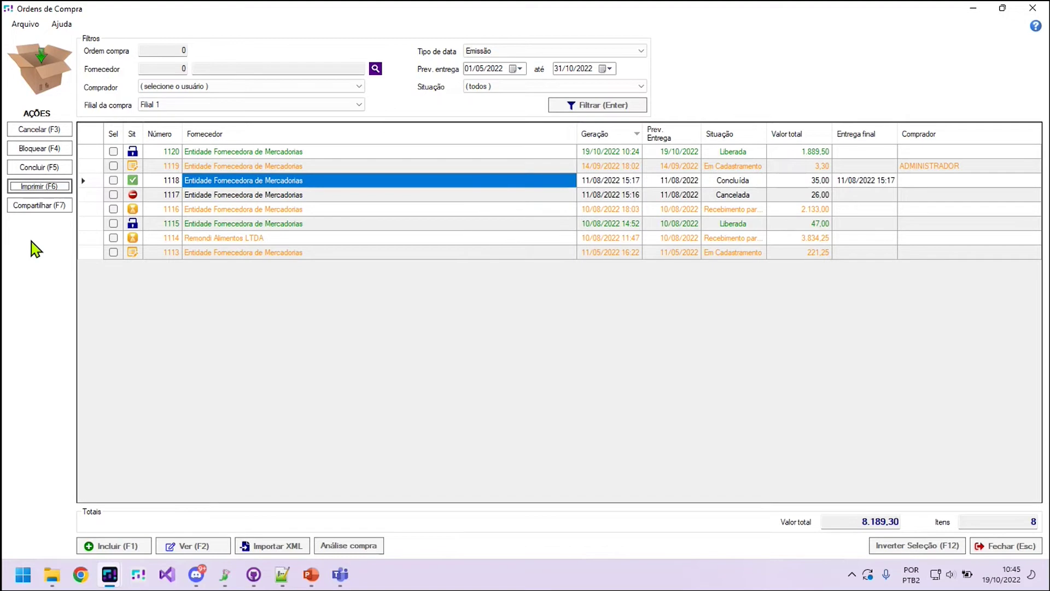
pyautogui.click(59, 206)
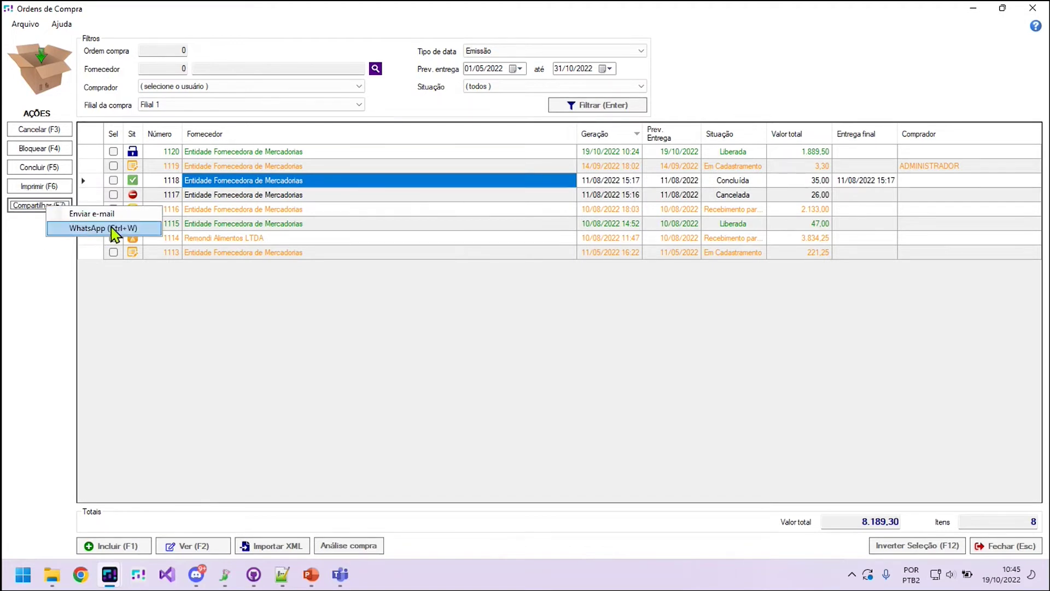
pyautogui.click(32, 220)
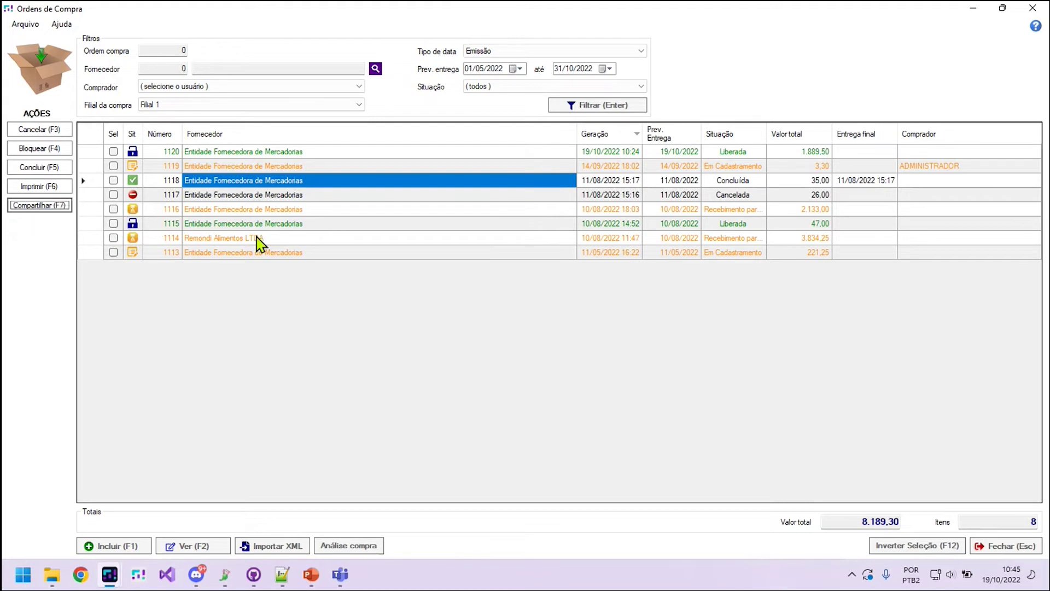
# - Locate the purchase analysis among the Logística purchasing functions, and open Análise de Compra from the purchase orders window
pyautogui.click(229, 155)
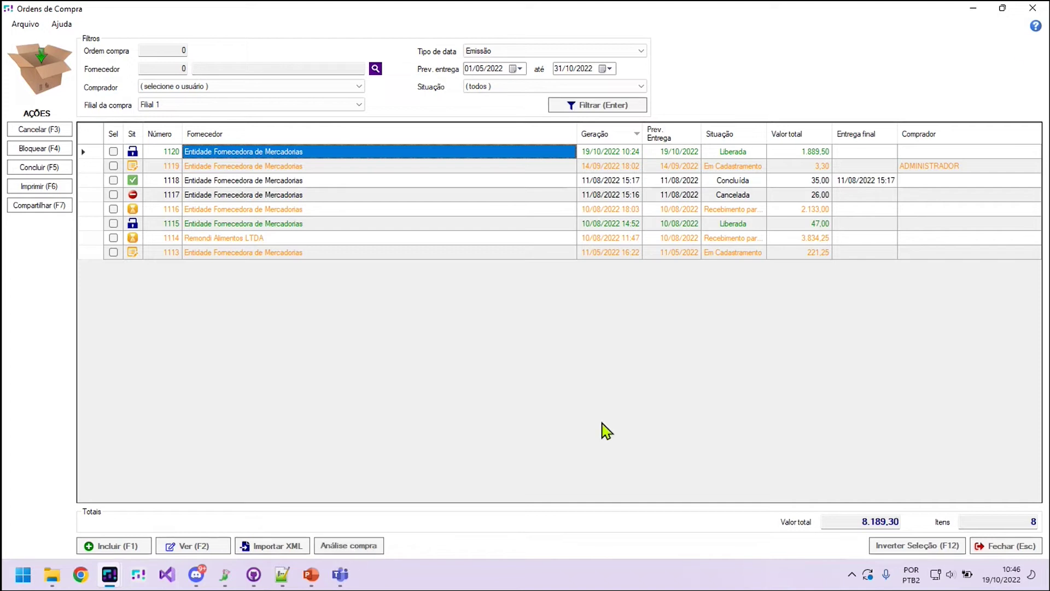
pyautogui.click(974, 8)
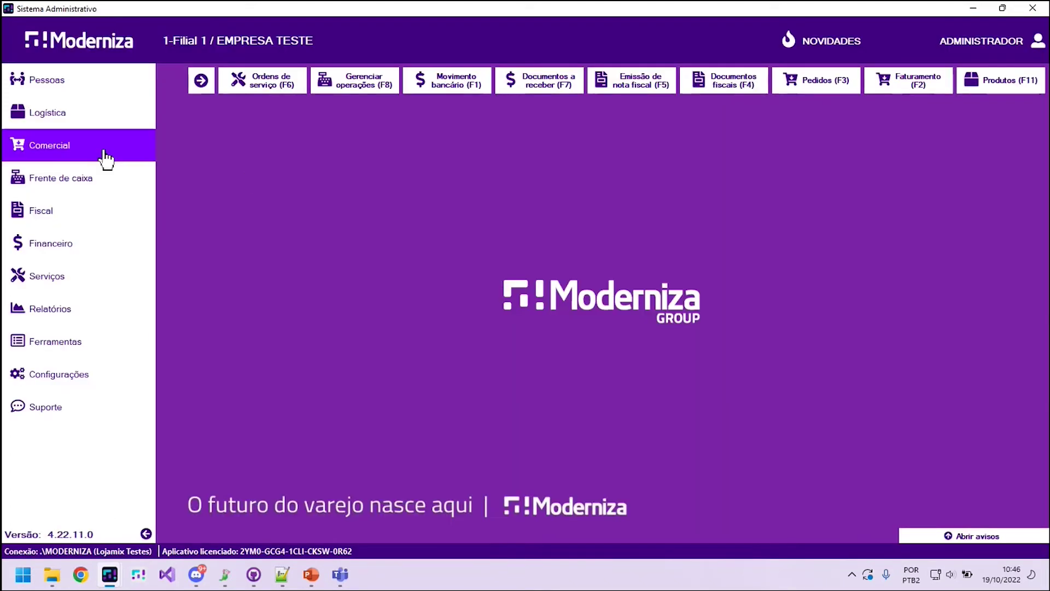
pyautogui.click(84, 123)
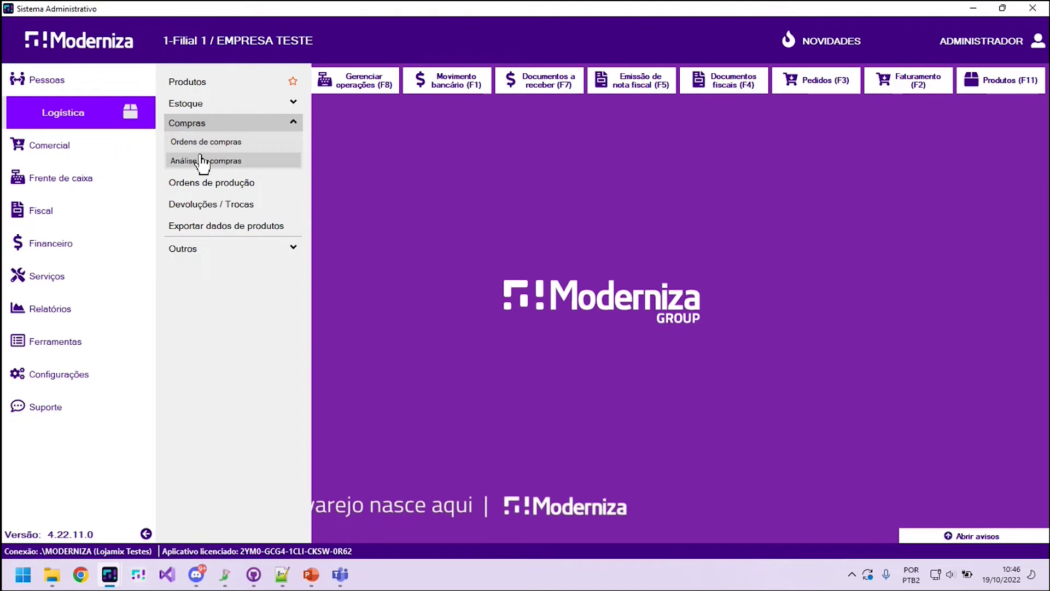
pyautogui.click(110, 121)
pyautogui.moveTo(138, 574)
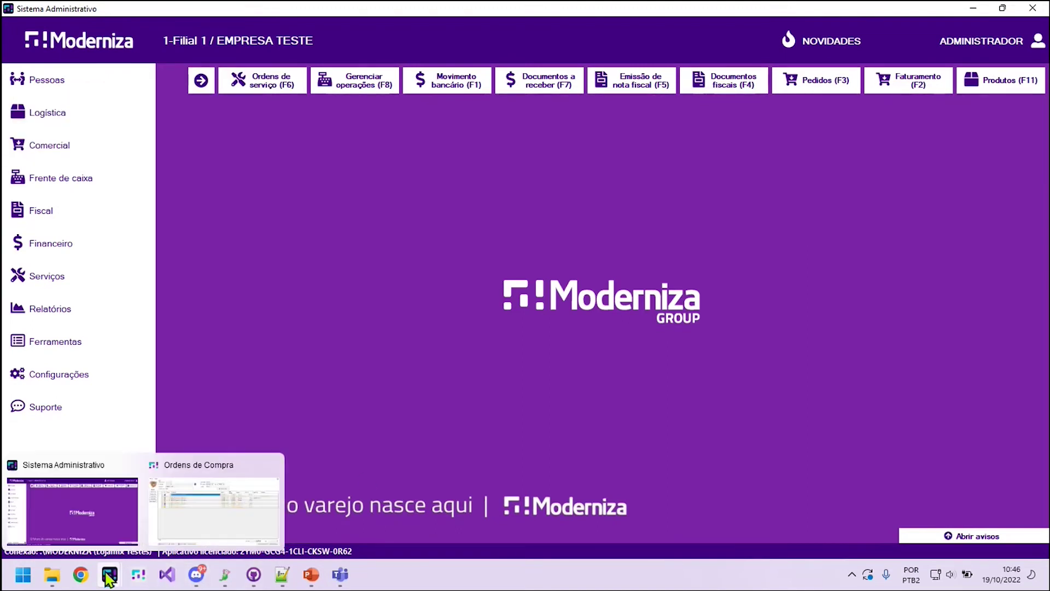
pyautogui.click(222, 518)
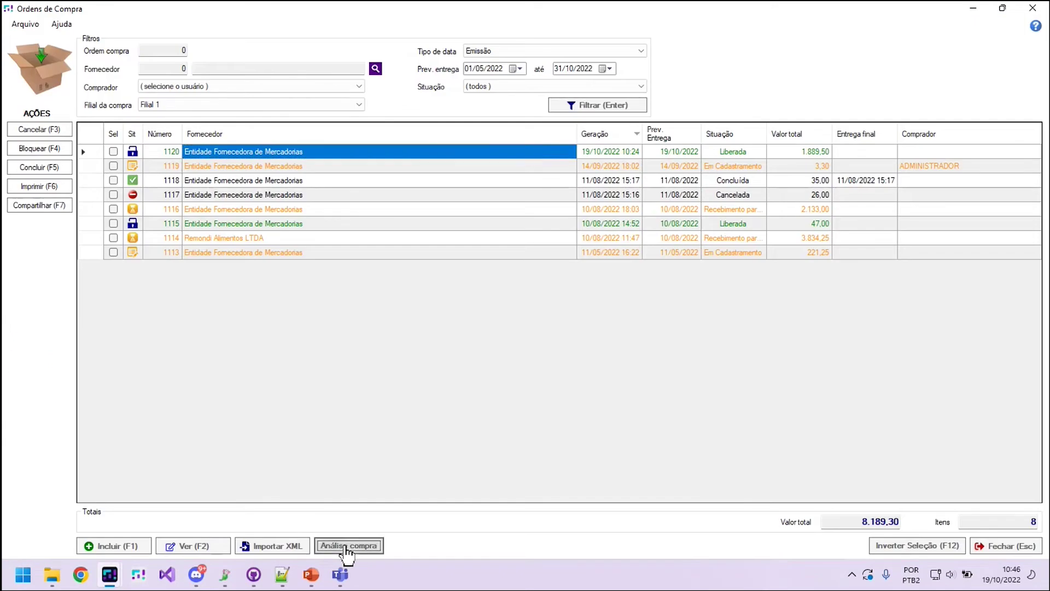
pyautogui.click(347, 548)
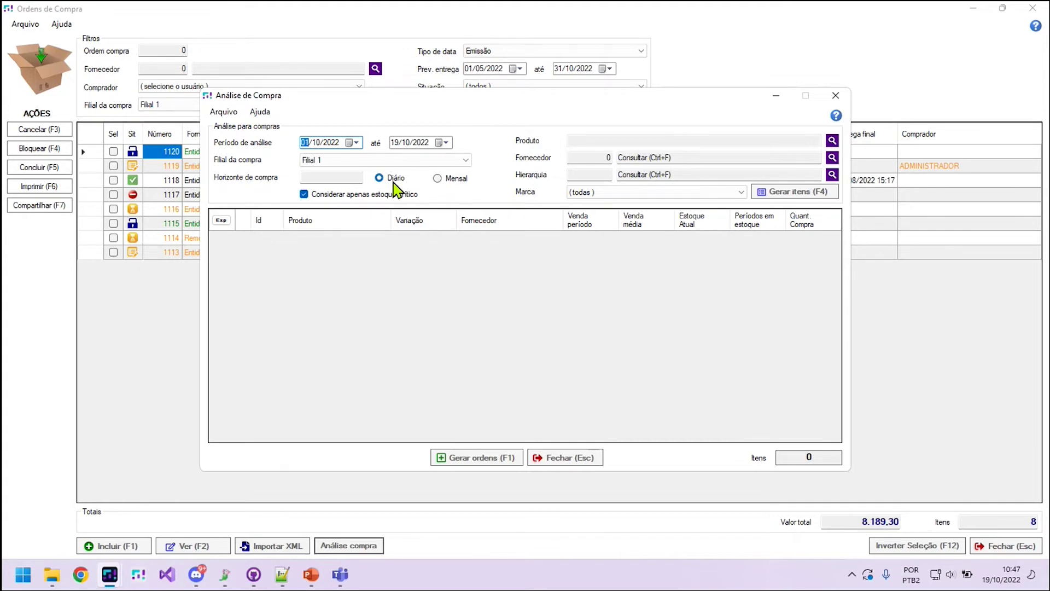
# - Try out a purchase horizon of 5 with the period type switched from Mensal to Diário
pyautogui.click(456, 182)
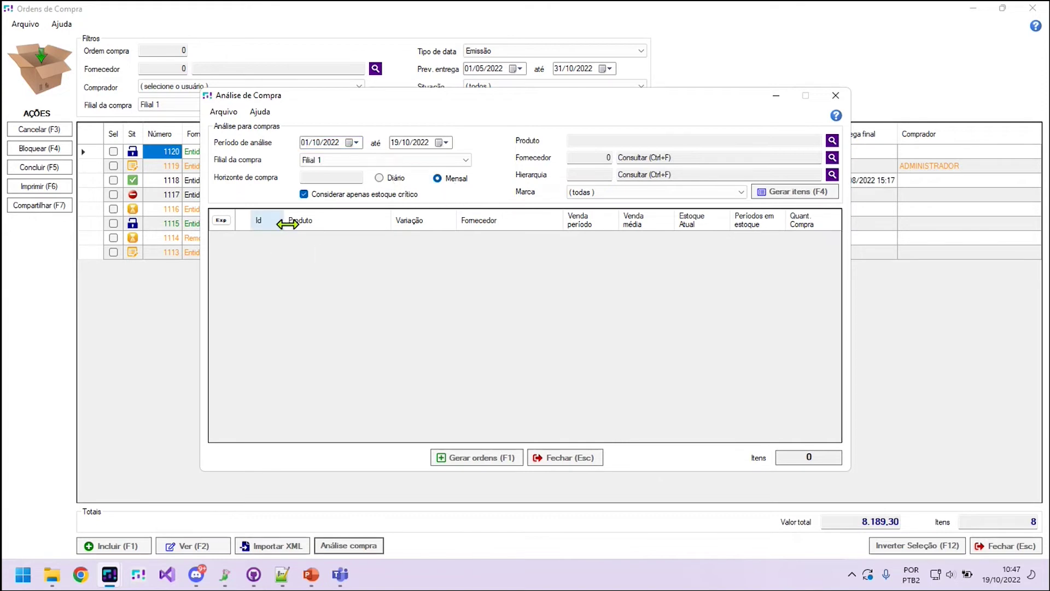
pyautogui.click(331, 176)
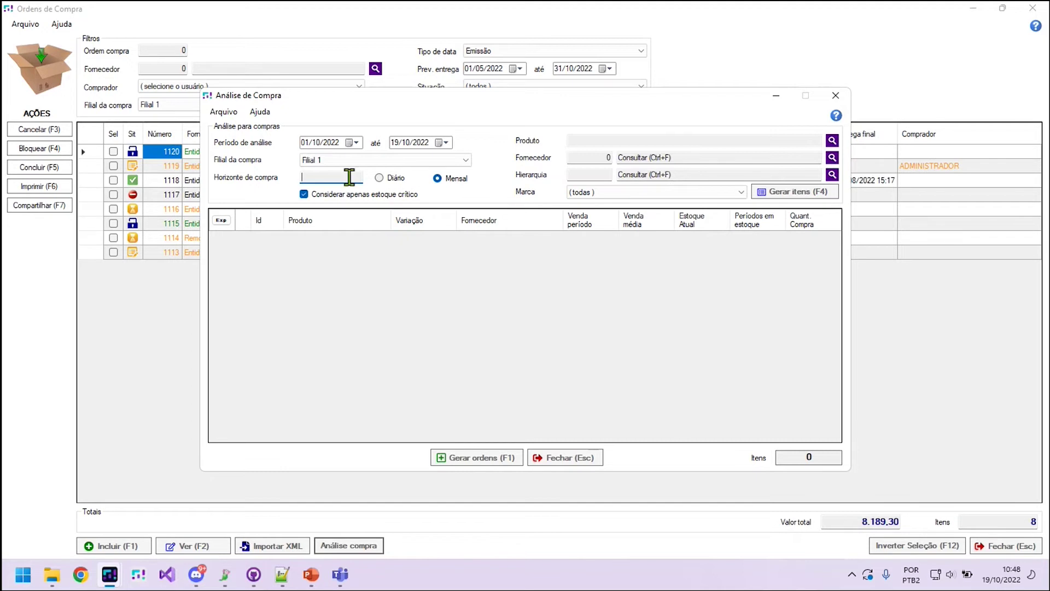
pyautogui.write('5')
pyautogui.click(393, 180)
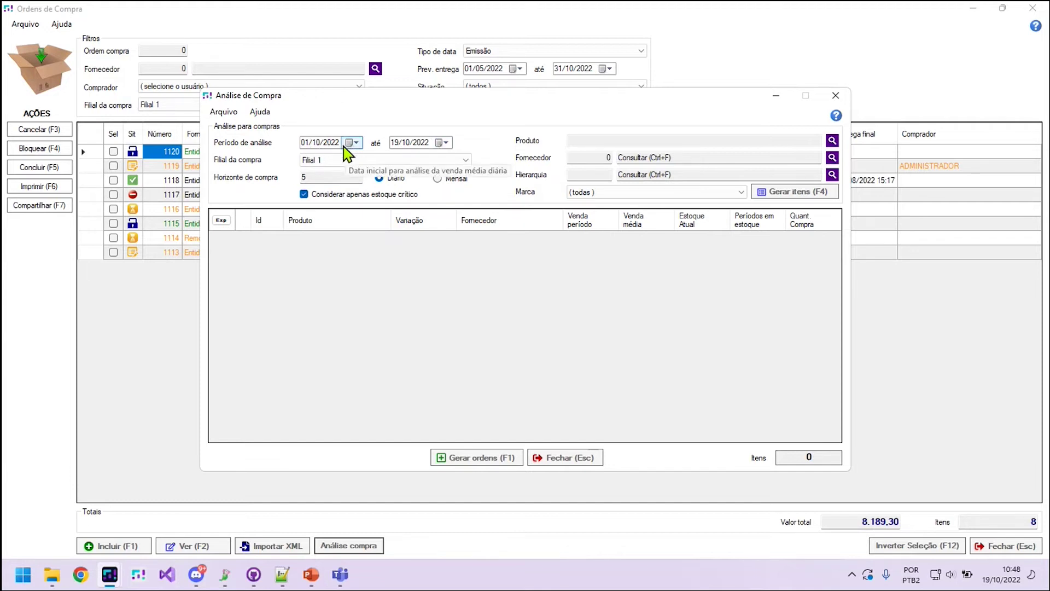
# - Set the purchase horizon to 3 with monthly (Mensal) periods for the analysis
pyautogui.doubleClick(308, 178)
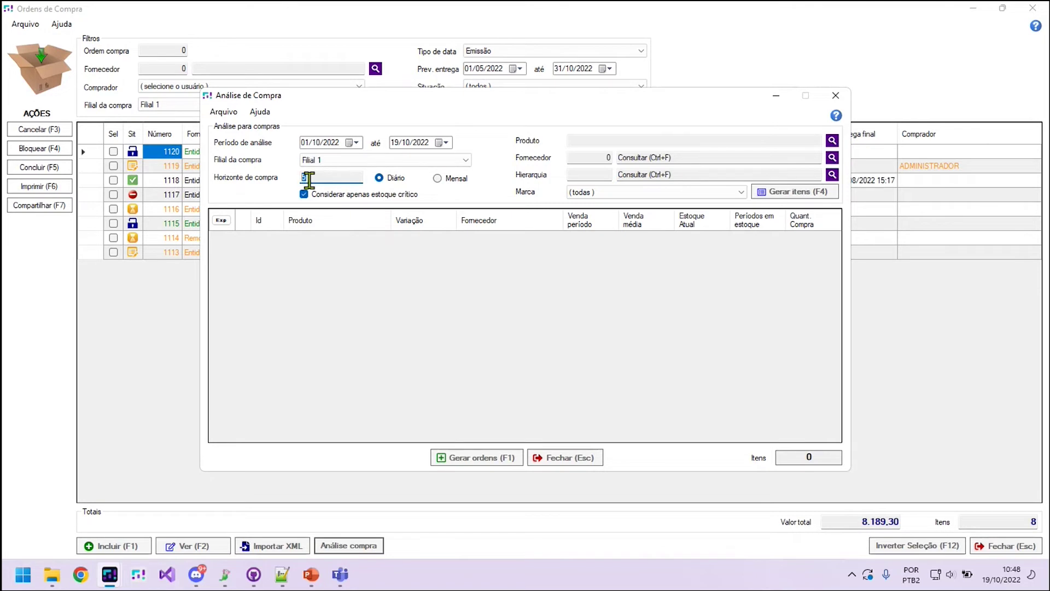
pyautogui.click(437, 179)
pyautogui.click(351, 179)
pyautogui.write('3')
# - Open the product selection for the analysis, mark Nescau 500g, Produto para produção and Produto quantidade atacado, and close it without applying the selection
pyautogui.click(831, 140)
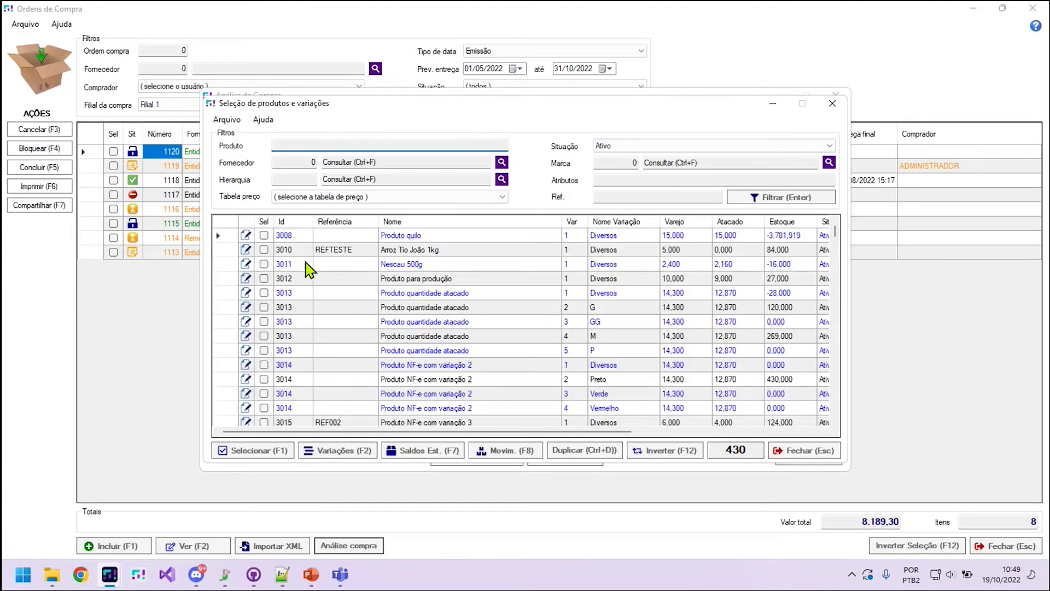
pyautogui.click(264, 264)
pyautogui.click(264, 292)
pyautogui.click(264, 278)
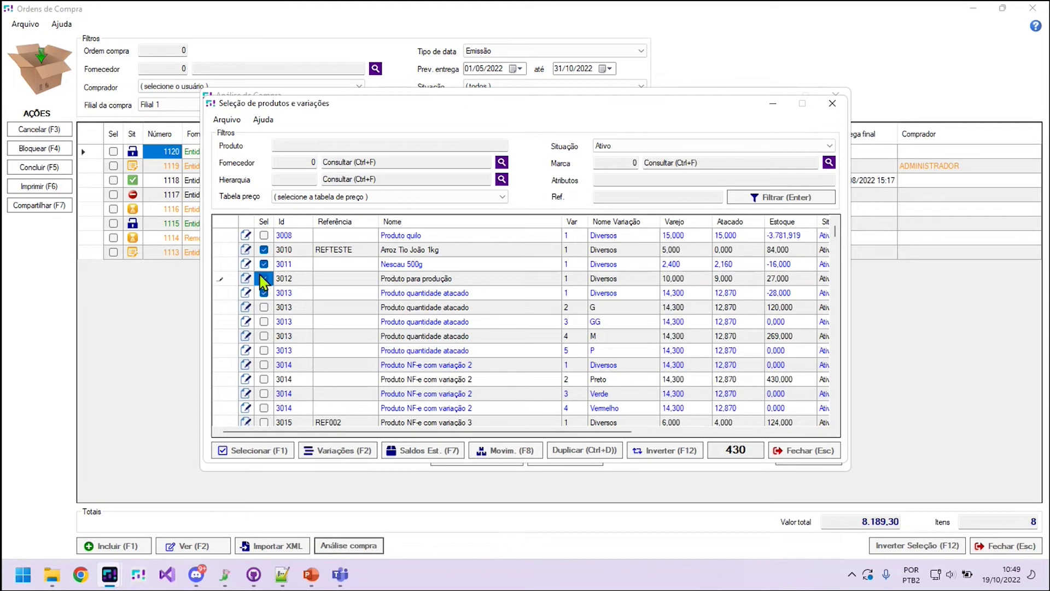
pyautogui.press('Escape')
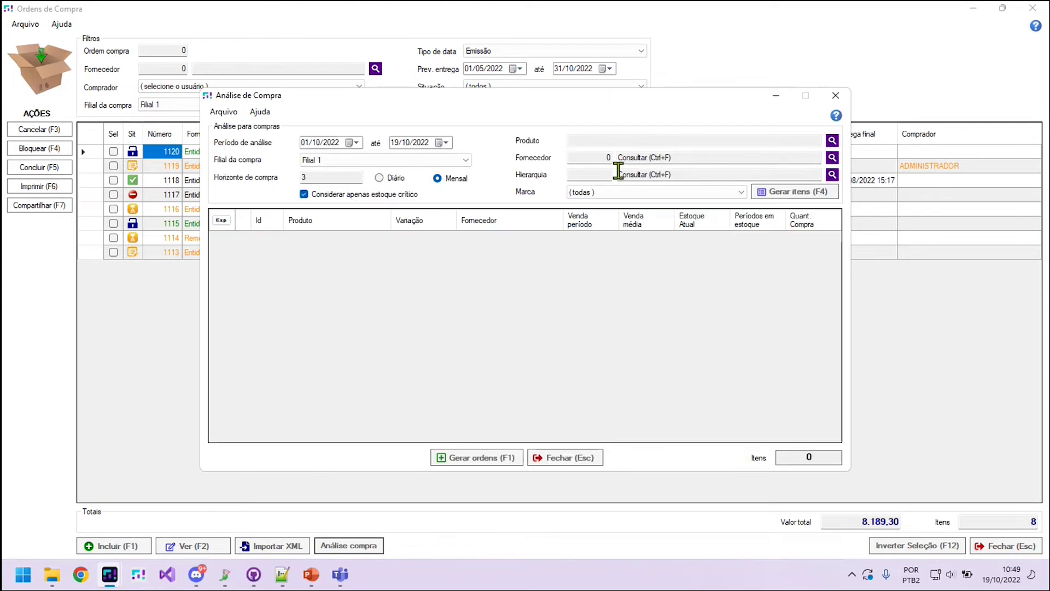
# - Keep the analysis limited to critical stock, with no supplier filter, and generate its items
pyautogui.click(596, 162)
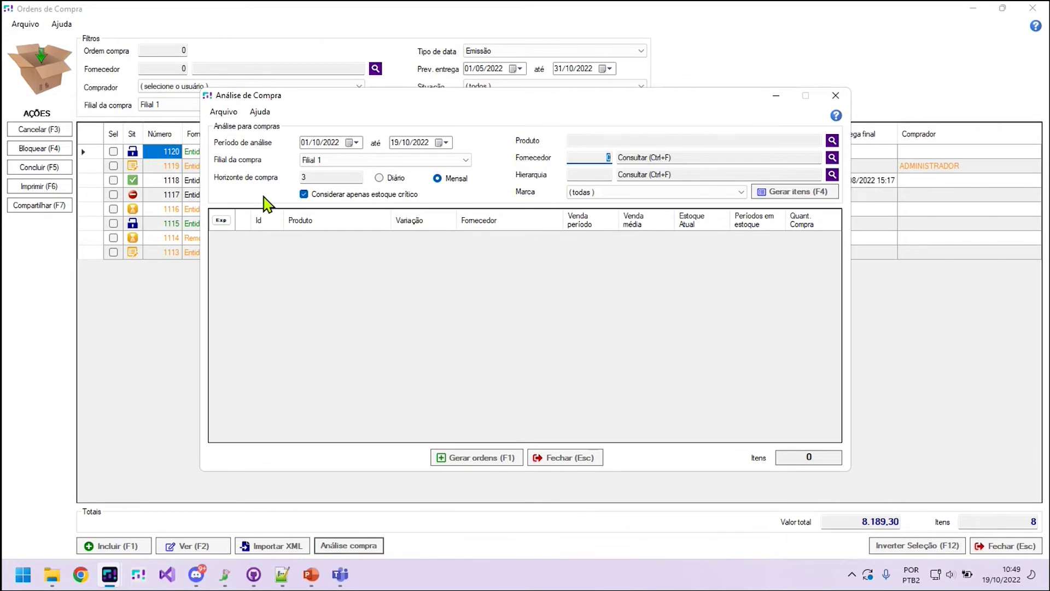
pyautogui.click(365, 204)
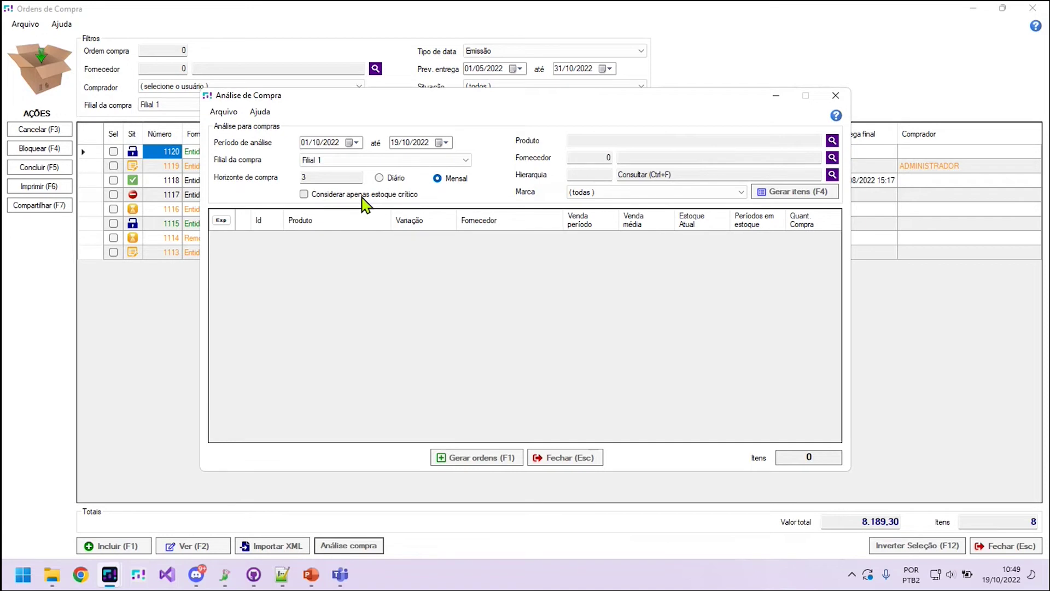
pyautogui.click(358, 197)
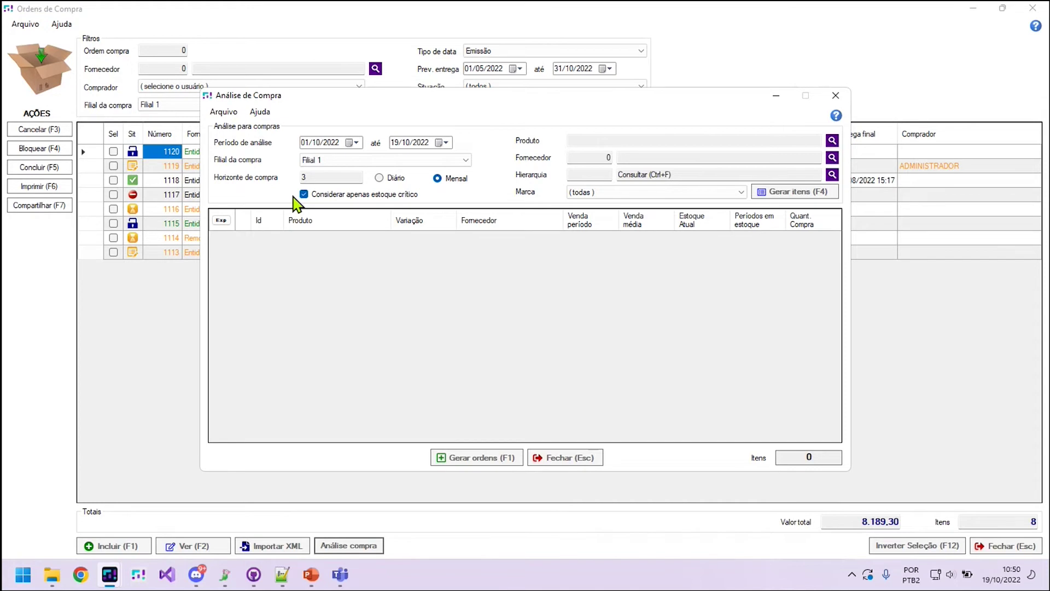
pyautogui.click(778, 198)
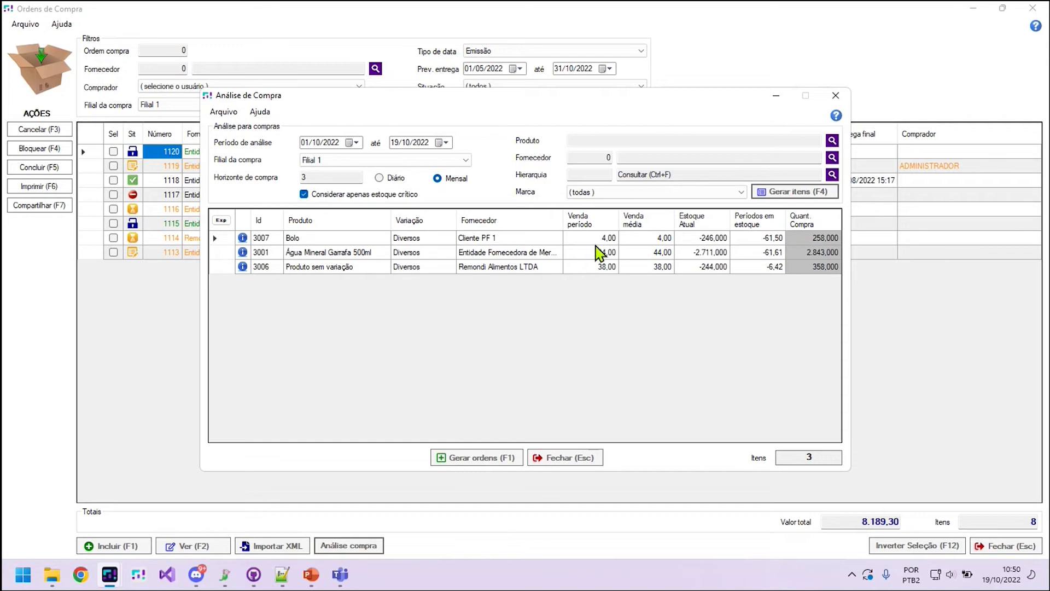
# - Examine the Venda período, Venda média, Estoque Atual and Períodos em estoque columns for the generated items
pyautogui.click(574, 240)
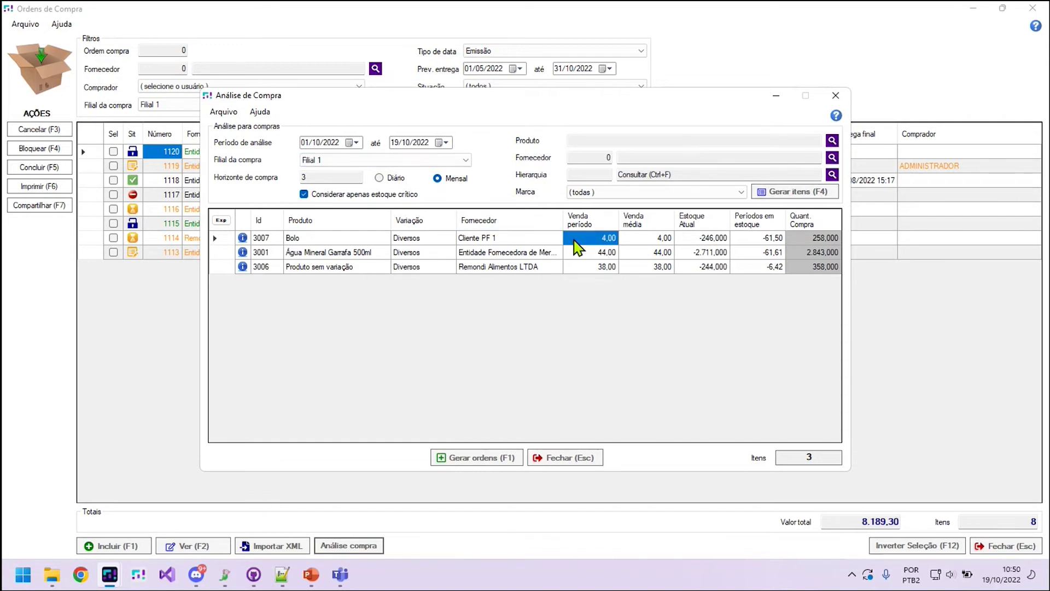
pyautogui.click(581, 257)
pyautogui.click(597, 268)
pyautogui.click(632, 241)
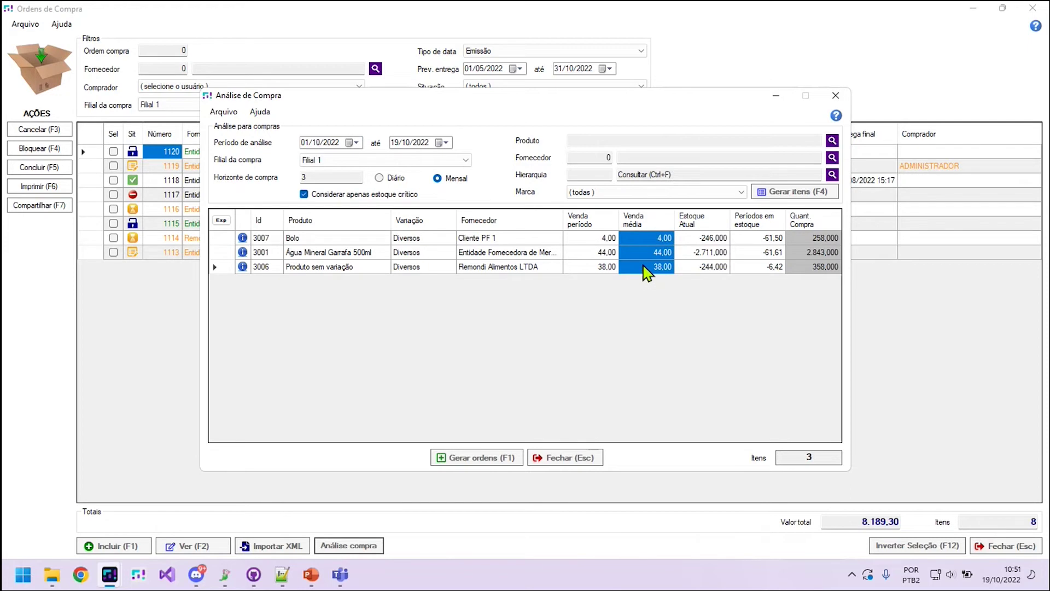
pyautogui.moveTo(702, 239); pyautogui.dragTo(714, 271)
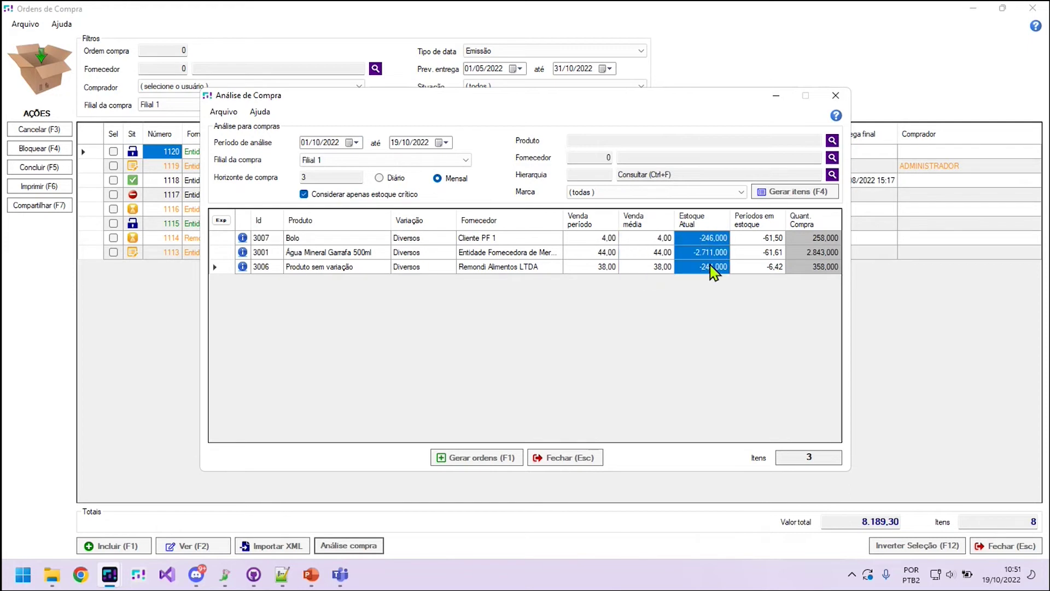
pyautogui.moveTo(753, 239); pyautogui.dragTo(754, 269)
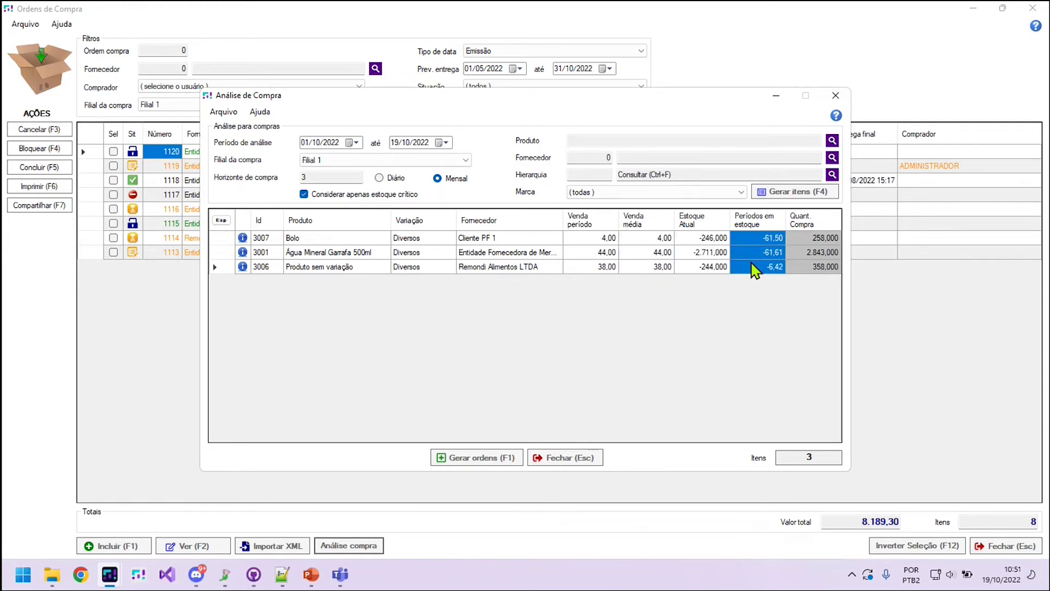
pyautogui.click(721, 242)
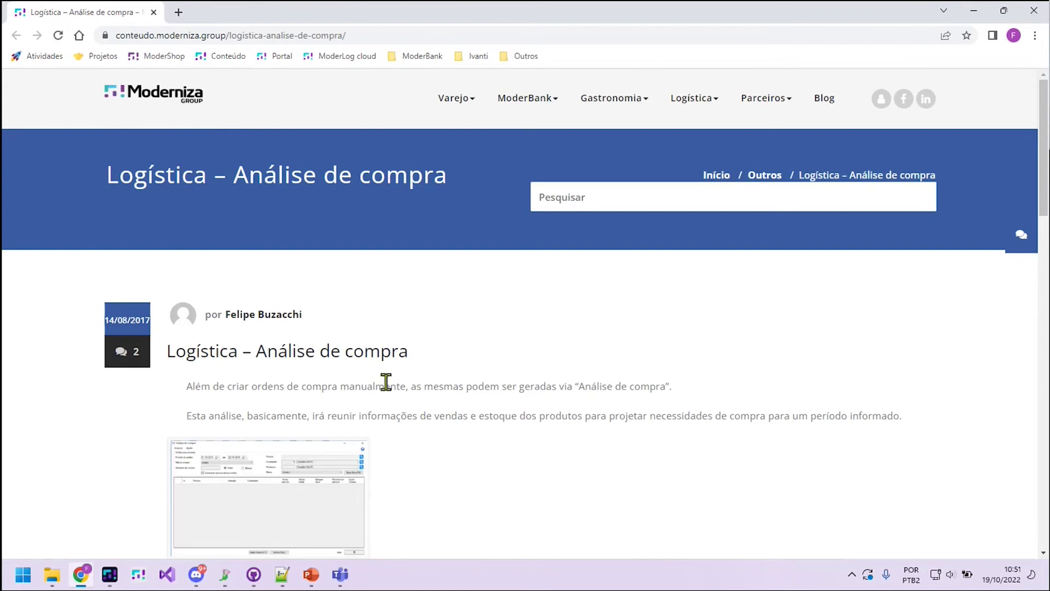
# - Read the Logística – Análise de compra help article in Chrome on the analysis criteria and column definitions, and return to the analysis
pyautogui.scroll(-8, 410, 405)
pyautogui.scroll(-2, 372, 447)
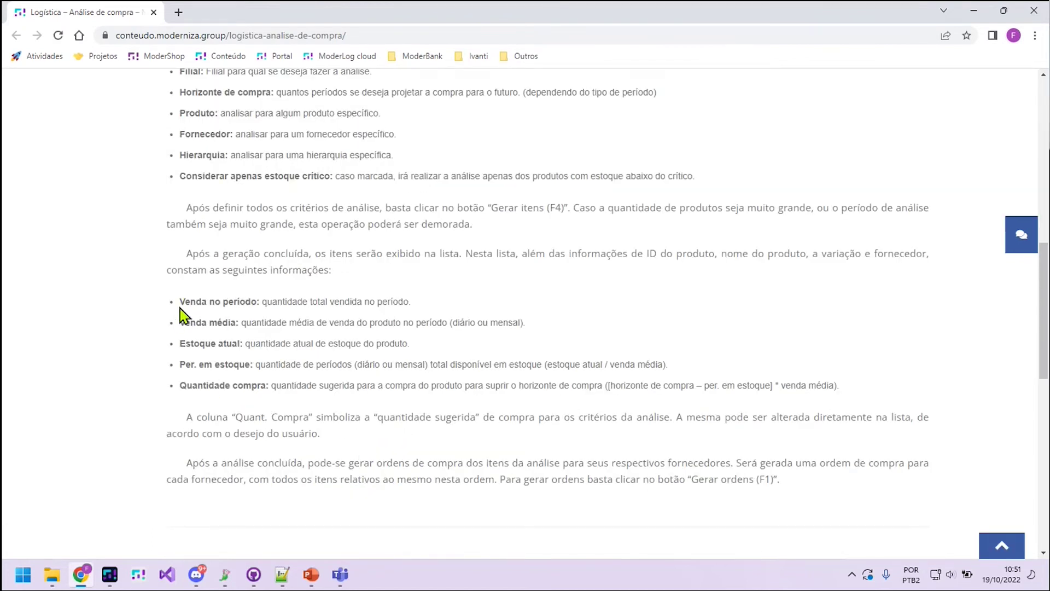
pyautogui.moveTo(176, 308); pyautogui.dragTo(465, 321)
pyautogui.click(404, 323)
pyautogui.moveTo(291, 363); pyautogui.dragTo(437, 364)
pyautogui.moveTo(320, 381); pyautogui.dragTo(324, 380)
pyautogui.scroll(10, 856, 180)
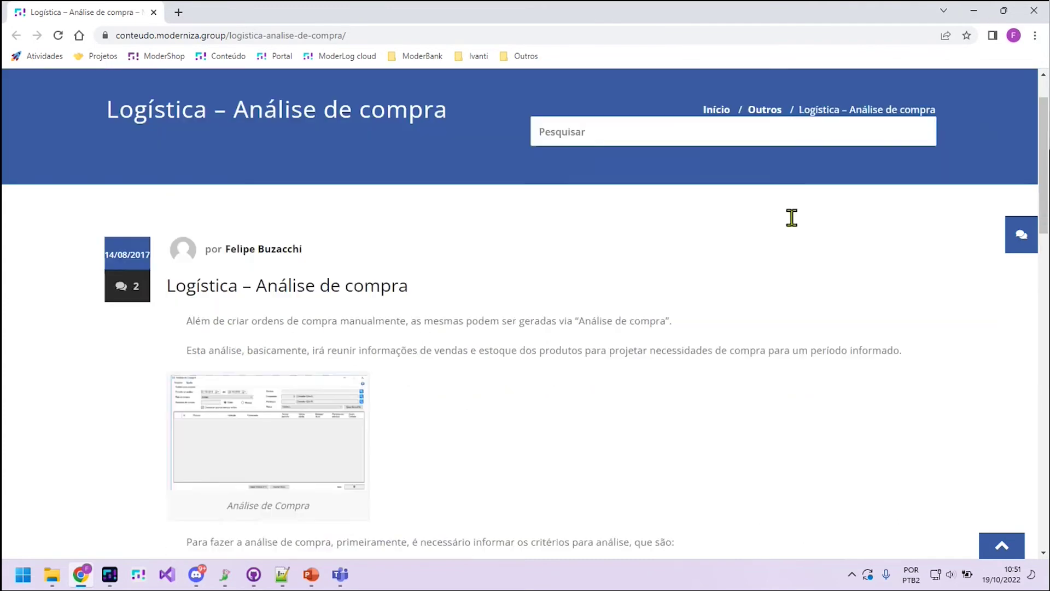
pyautogui.scroll(-15, 797, 252)
pyautogui.scroll(8, 832, 272)
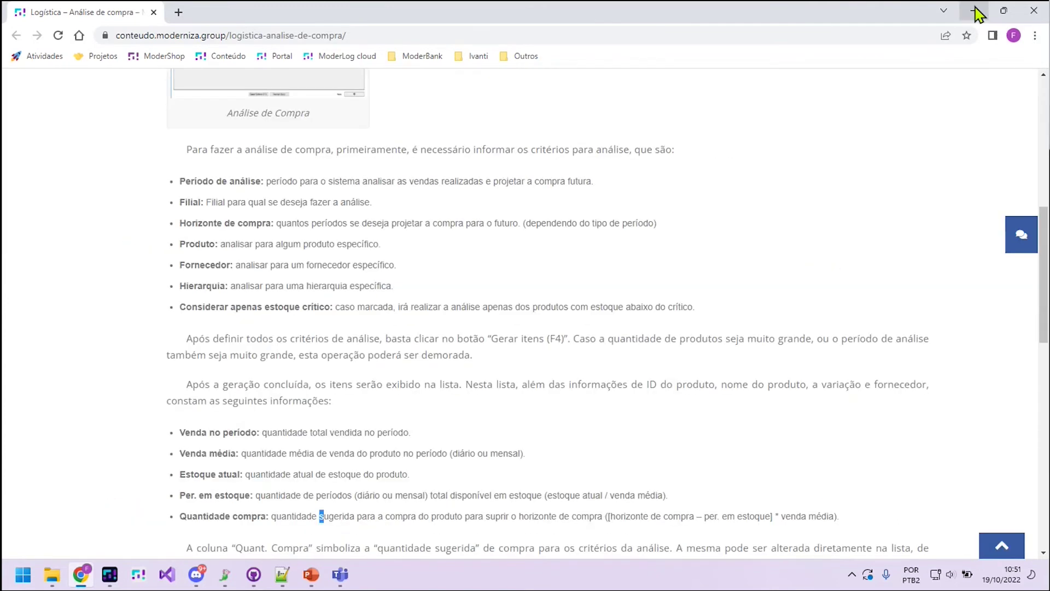
pyautogui.click(974, 12)
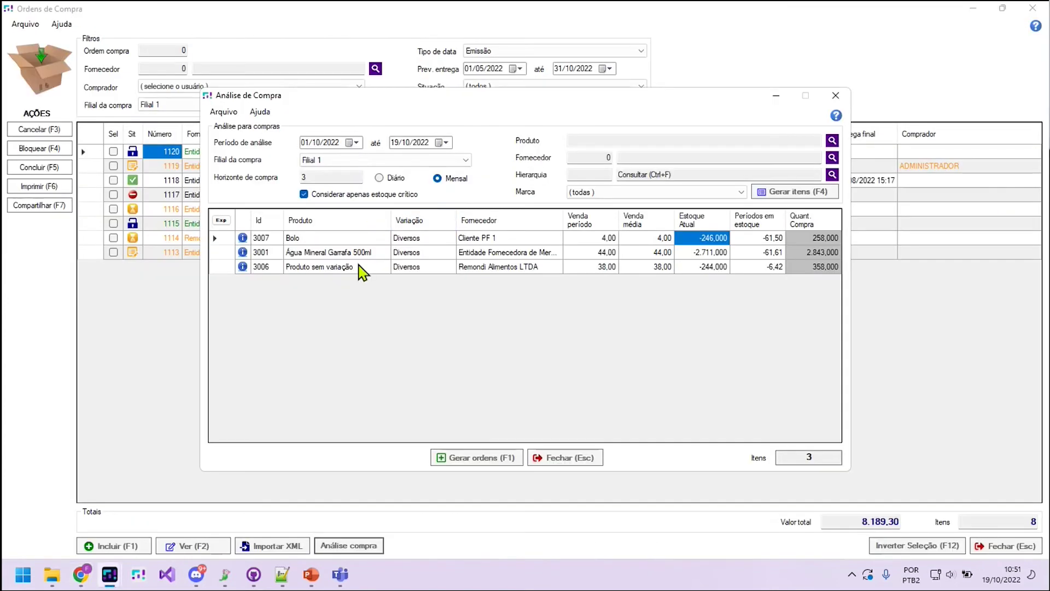
# - View the detailed product query for Bolo, close it, and check the purchase horizon alongside the generated items
pyautogui.click(243, 251)
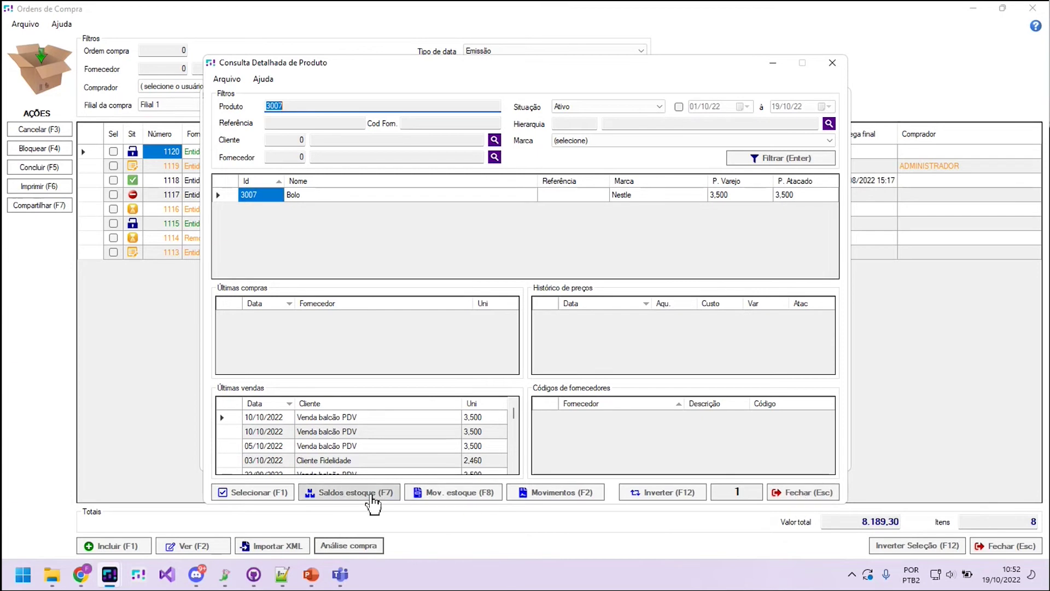
pyautogui.click(803, 492)
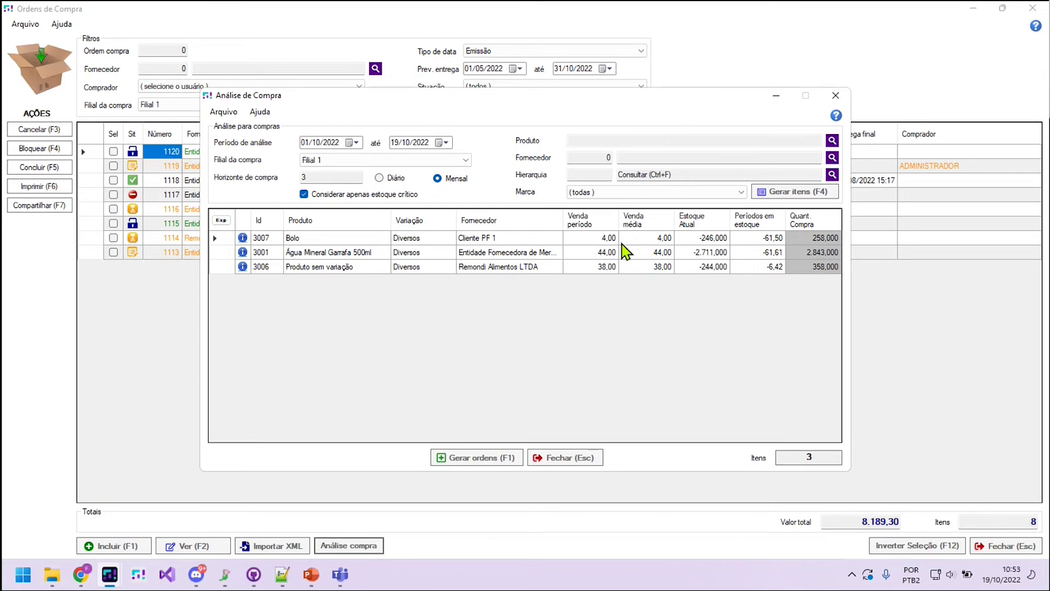
pyautogui.click(342, 177)
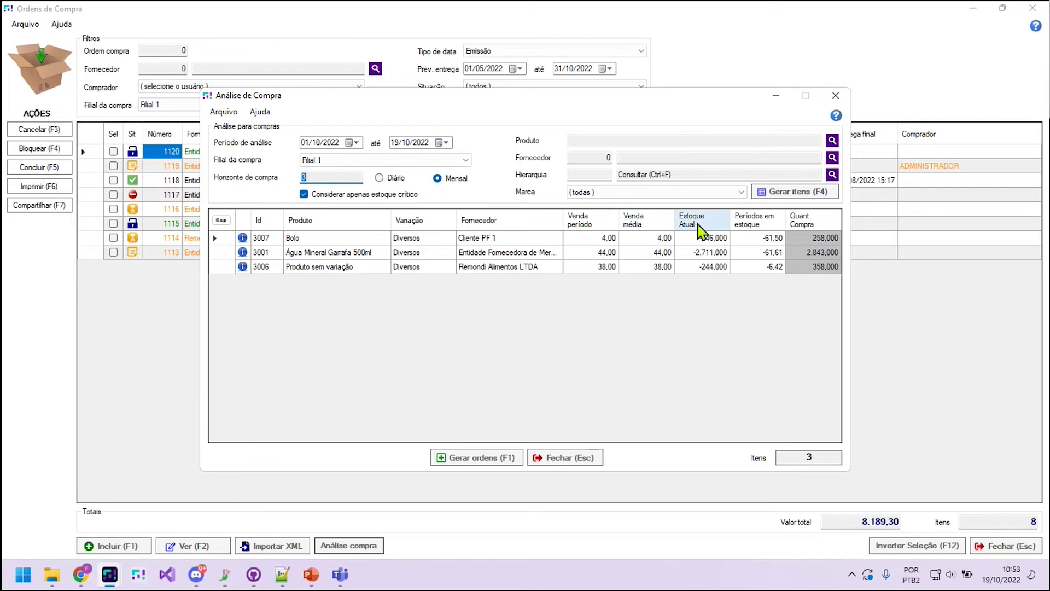
pyautogui.click(643, 318)
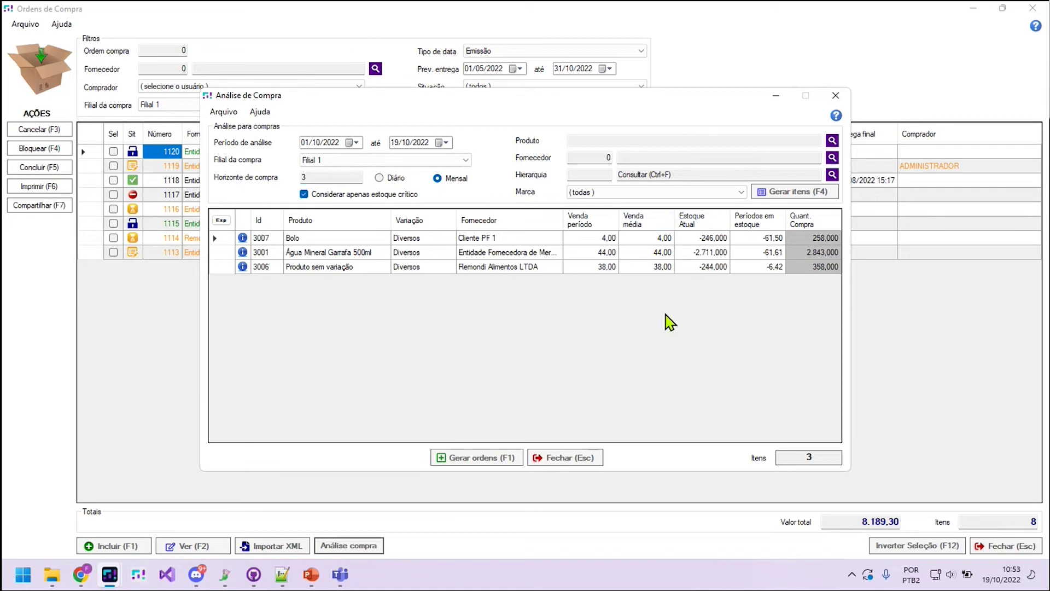
# - Set the purchase quantity of Bolo to 300 and review the supplier assigned to each listed item
pyautogui.click(827, 241)
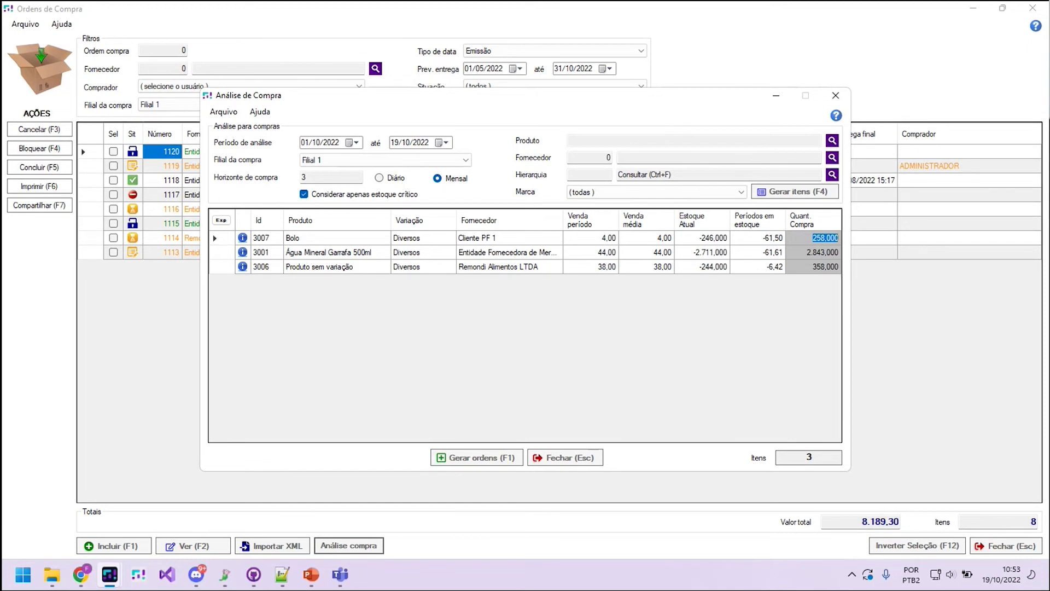
pyautogui.press('Return')
pyautogui.click(497, 240)
pyautogui.press('Down')
pyautogui.press('Down')
pyautogui.press('Up')
pyautogui.press('Up')
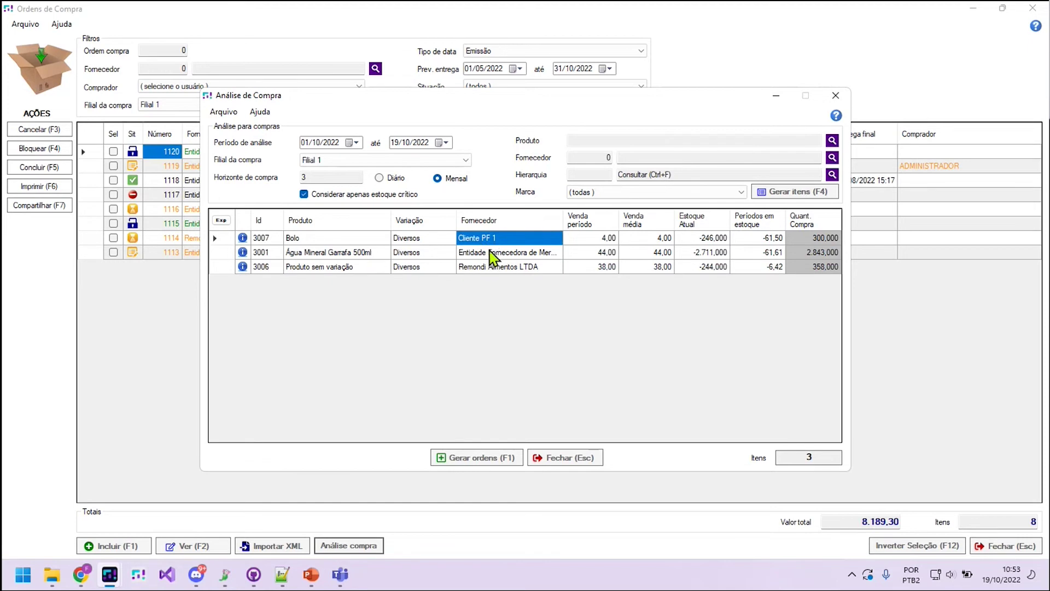
pyautogui.press('Down')
pyautogui.press('Down')
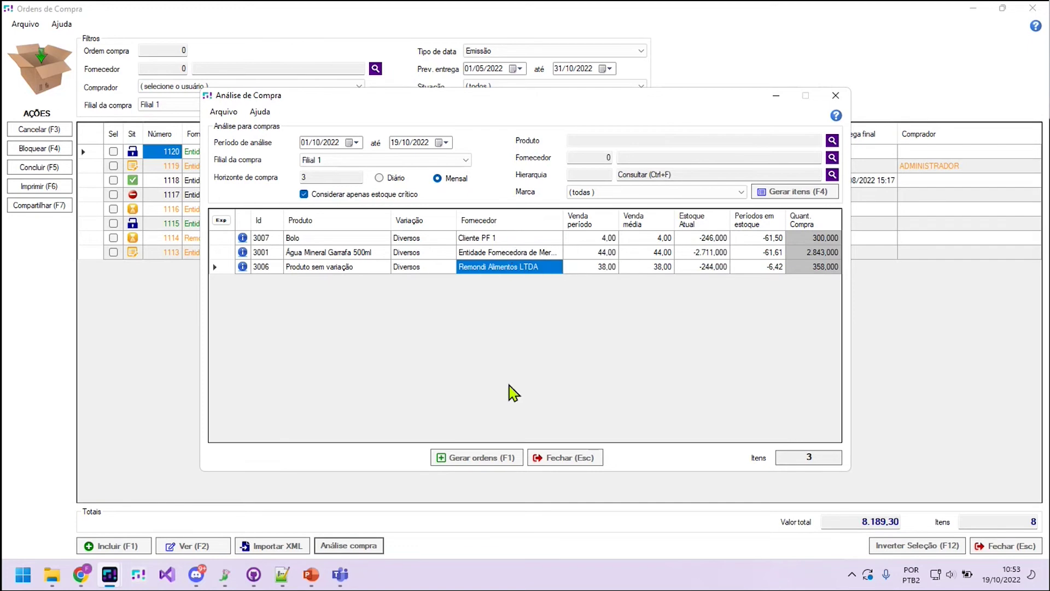
pyautogui.click(491, 256)
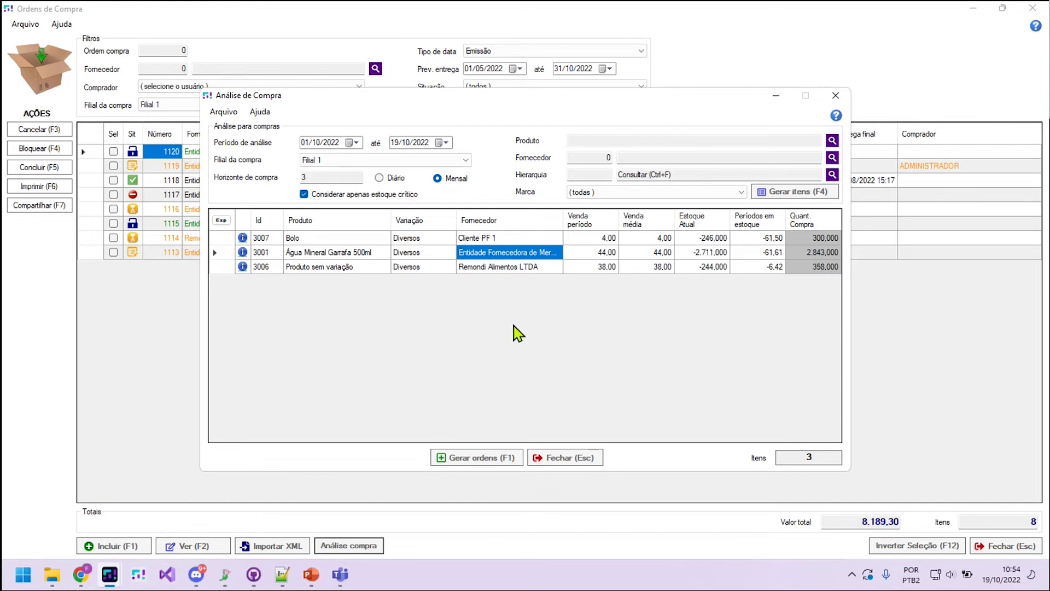
# - Generate one purchase order for each supplier in the analysis list and confirm the generation
pyautogui.click(467, 462)
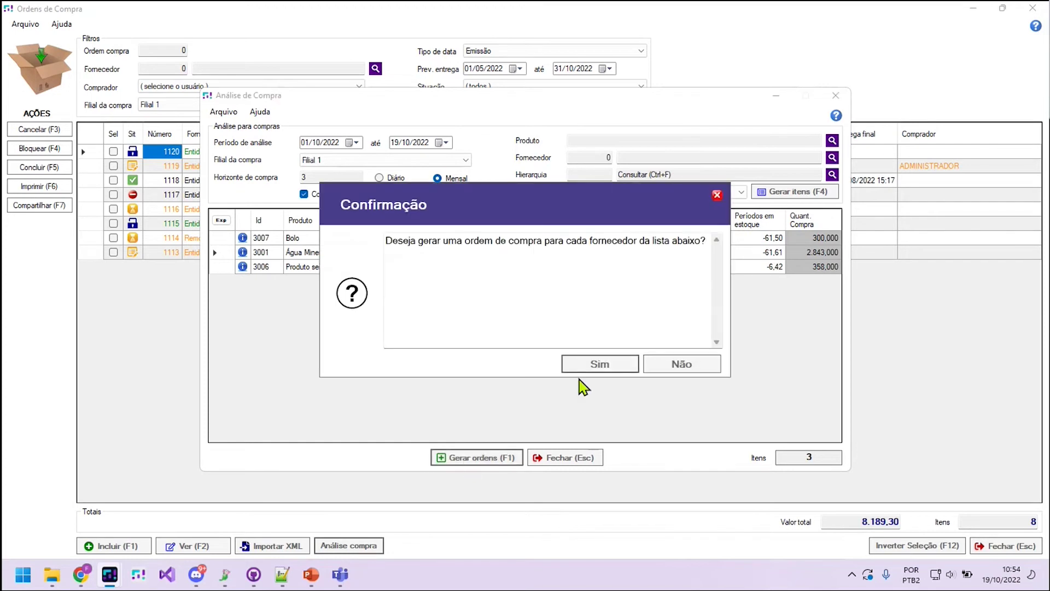
pyautogui.click(588, 364)
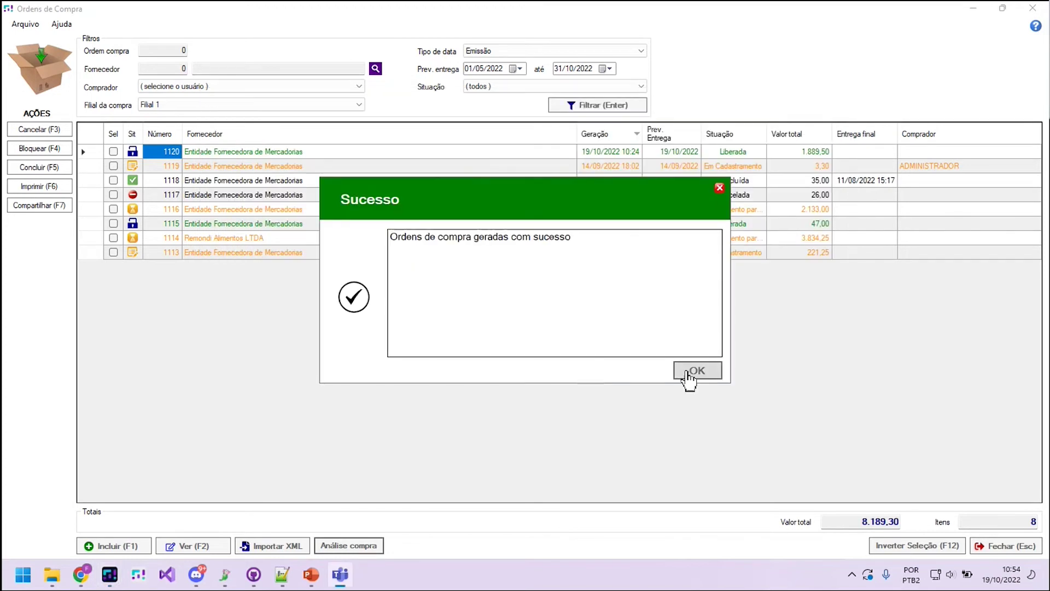
pyautogui.click(684, 370)
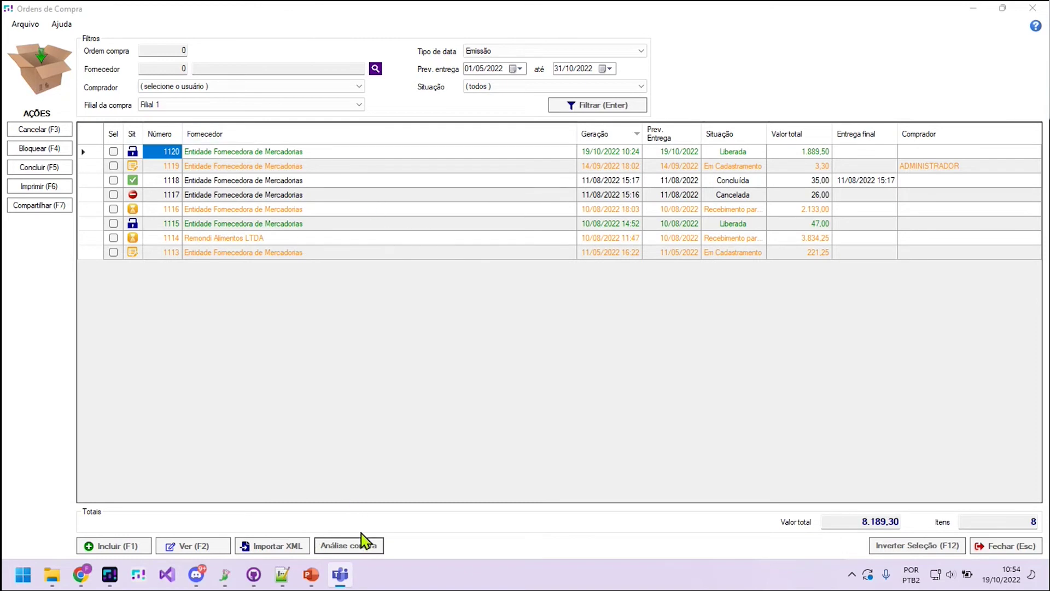
# - Leave the purchase orders window, open Análise de compras from the Logística purchasing functions to view it, and close it
pyautogui.click(1030, 12)
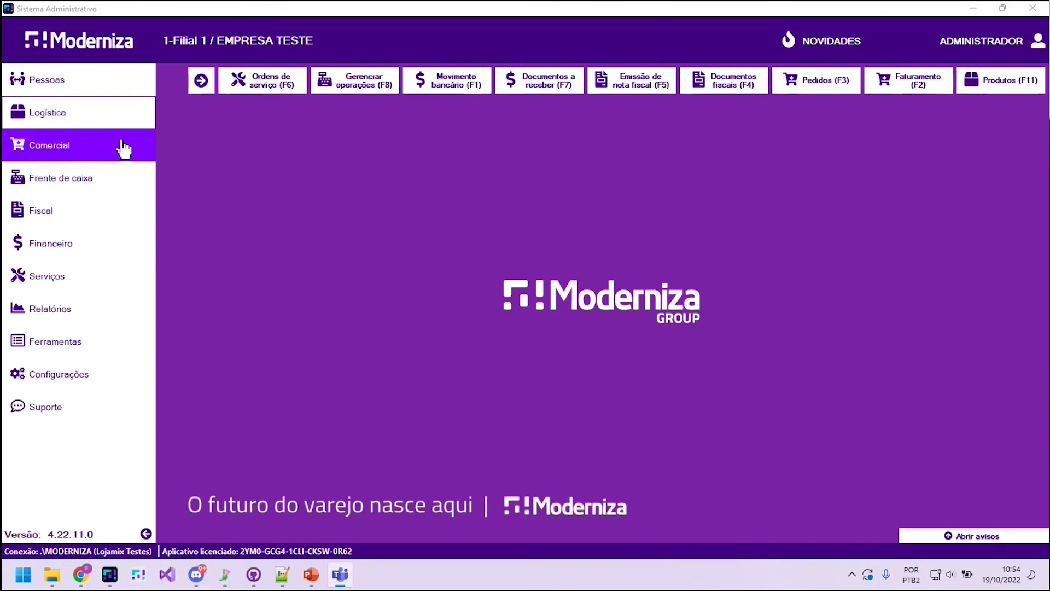
pyautogui.click(91, 124)
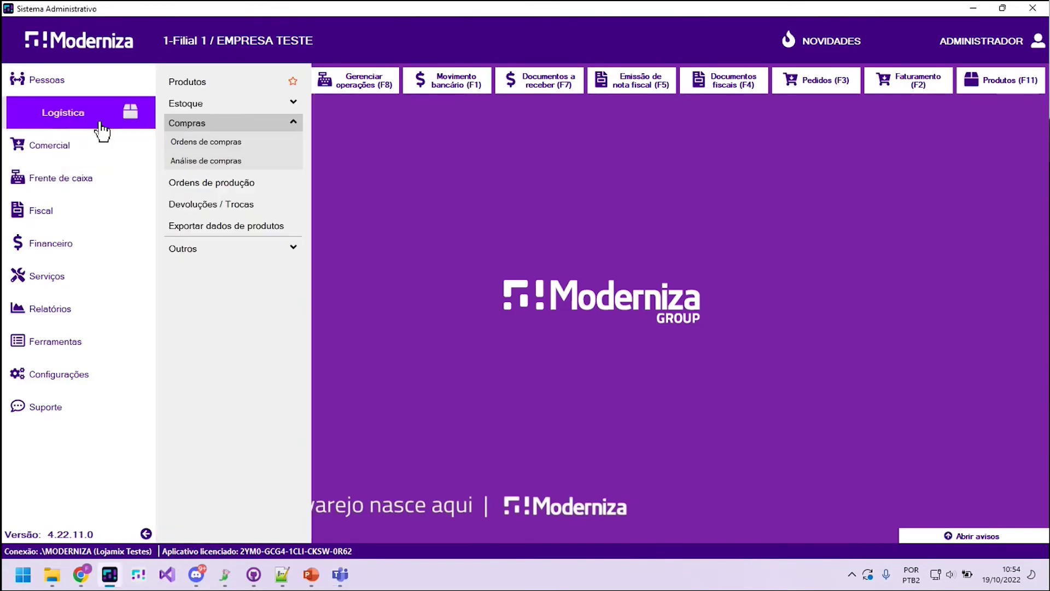
pyautogui.click(207, 161)
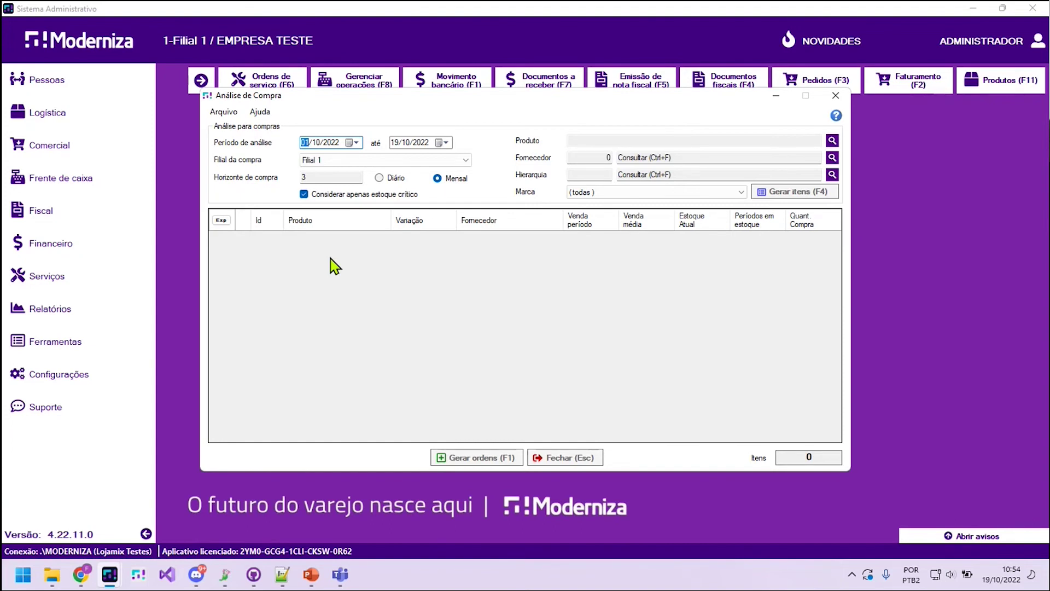
pyautogui.click(835, 96)
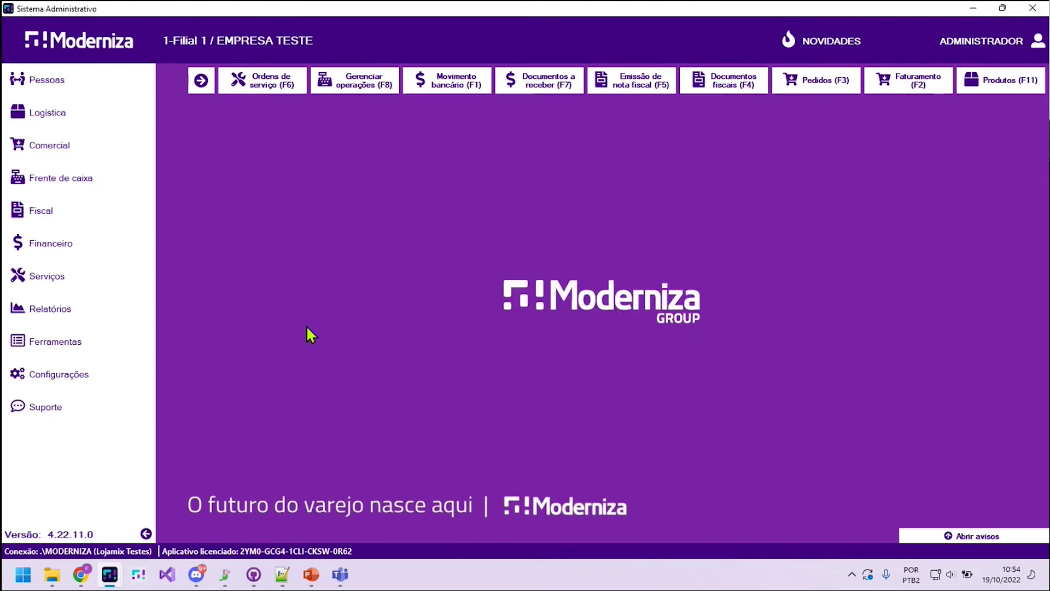
# - Open Ordens de compras from the Logística purchasing functions and examine the orders just generated for each supplier
pyautogui.click(111, 115)
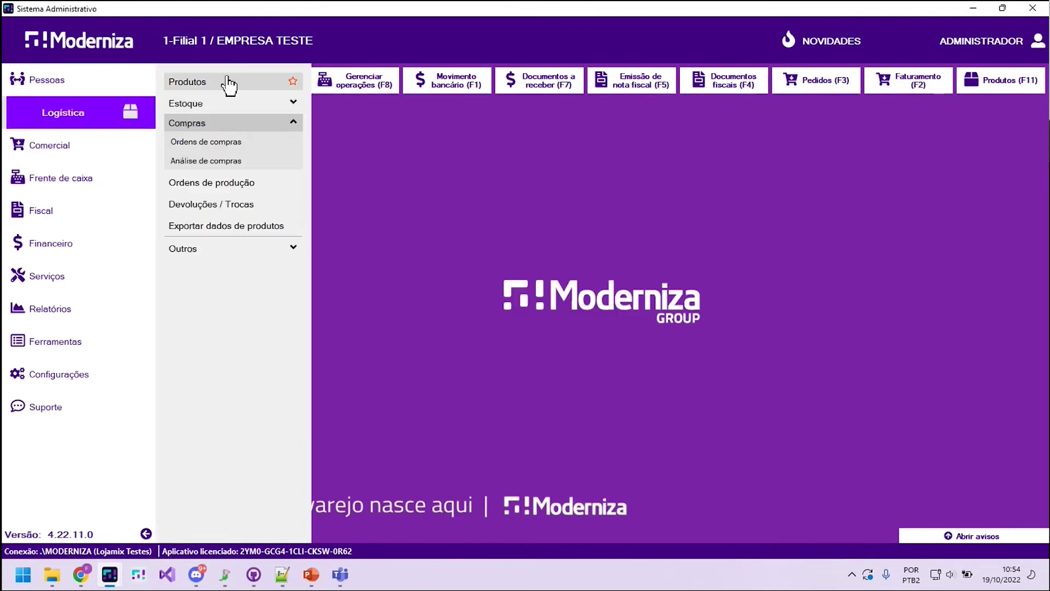
pyautogui.click(222, 145)
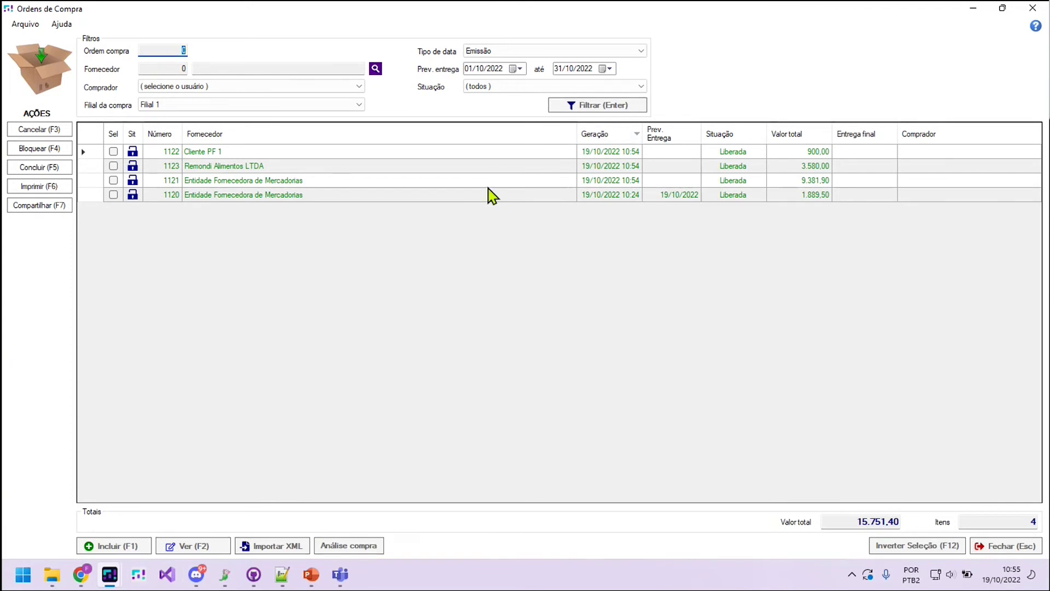
pyautogui.moveTo(240, 198); pyautogui.dragTo(1002, 182)
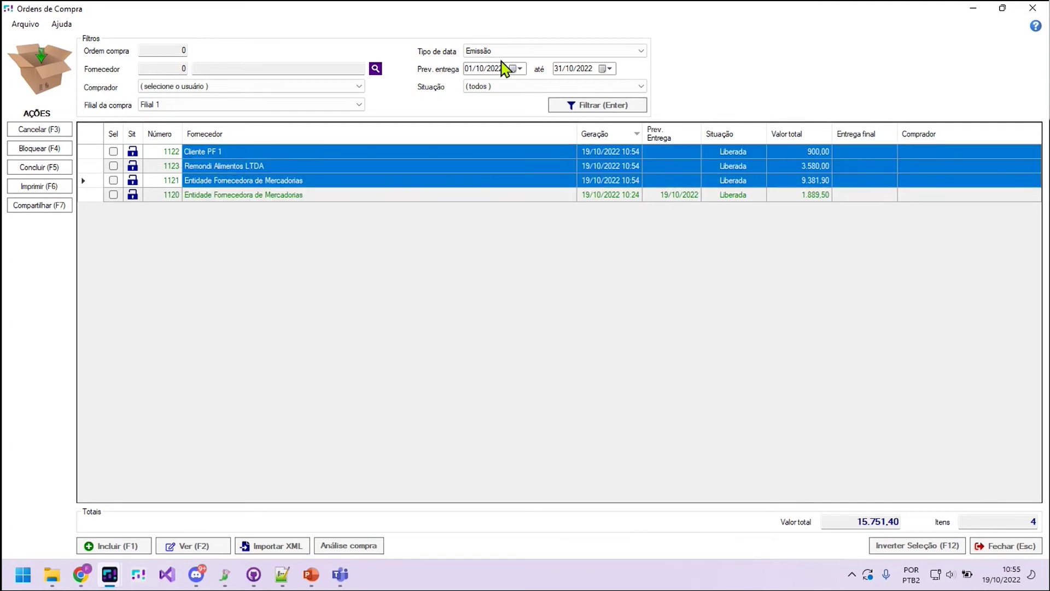
# - Filter the purchase orders from 01/05/2022 and select the Entidade Fornecedora de Mercadorias order with expected delivery on 19/10/2022
pyautogui.click(483, 69)
pyautogui.write('05')
pyautogui.press('Return')
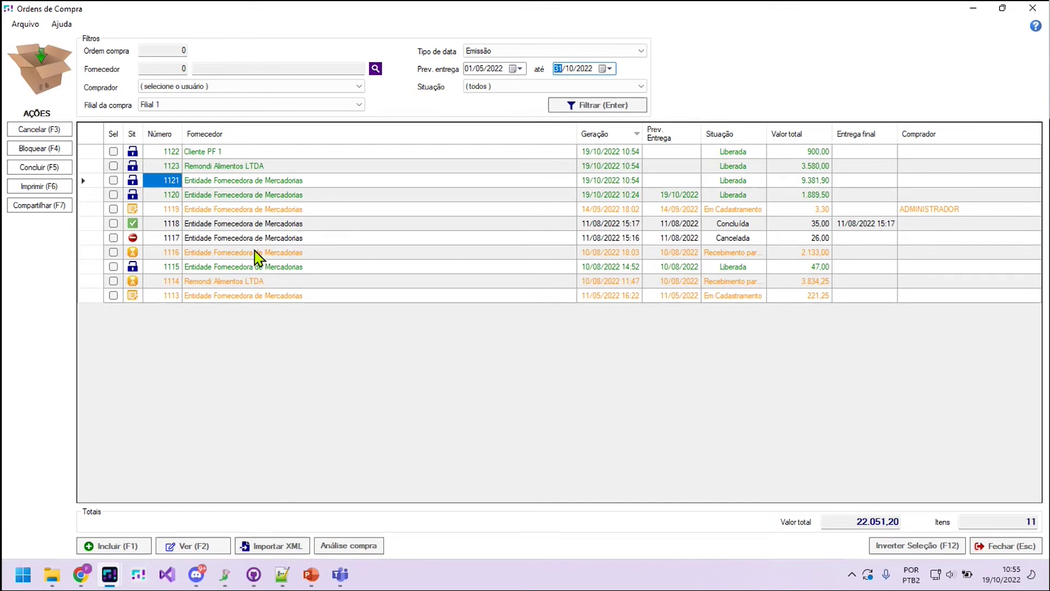
pyautogui.click(244, 197)
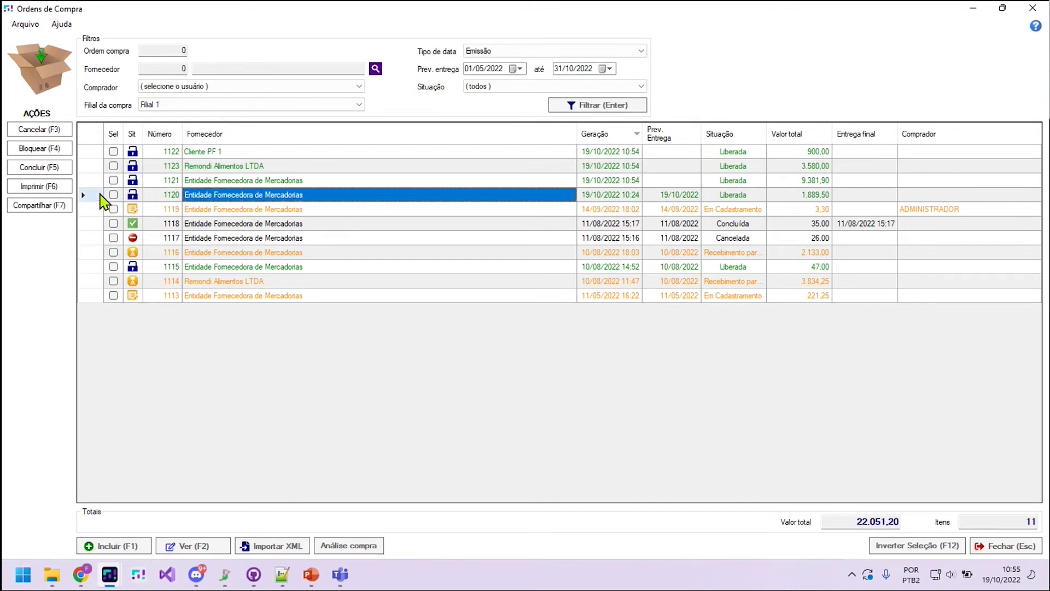
pyautogui.click(178, 198)
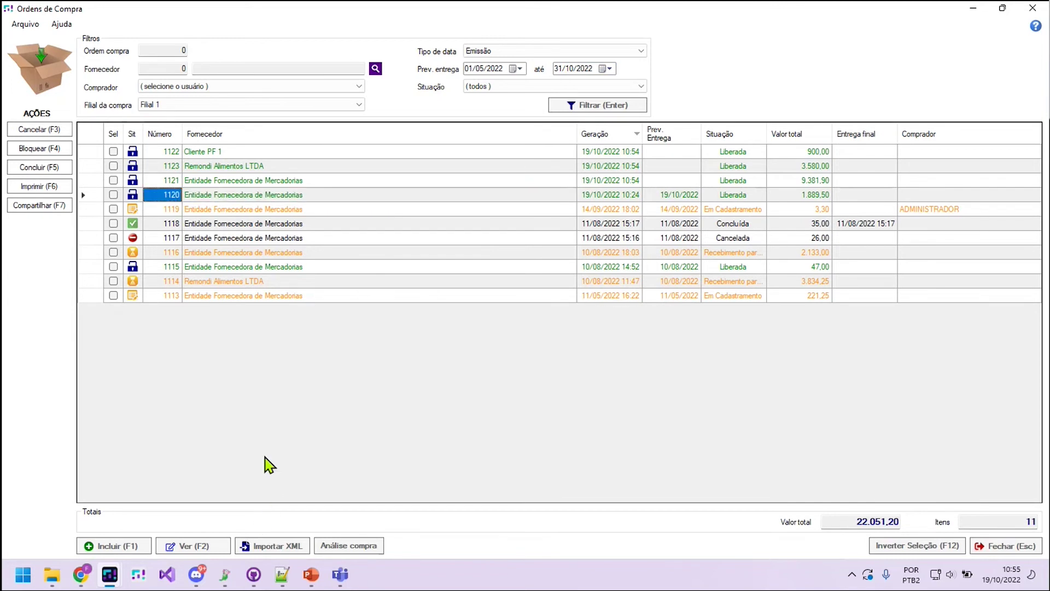
# - Switch to the invoice XML in Notepad++ and find the product block of the first item, Milho Torrado e Salgado
pyautogui.moveTo(283, 582)
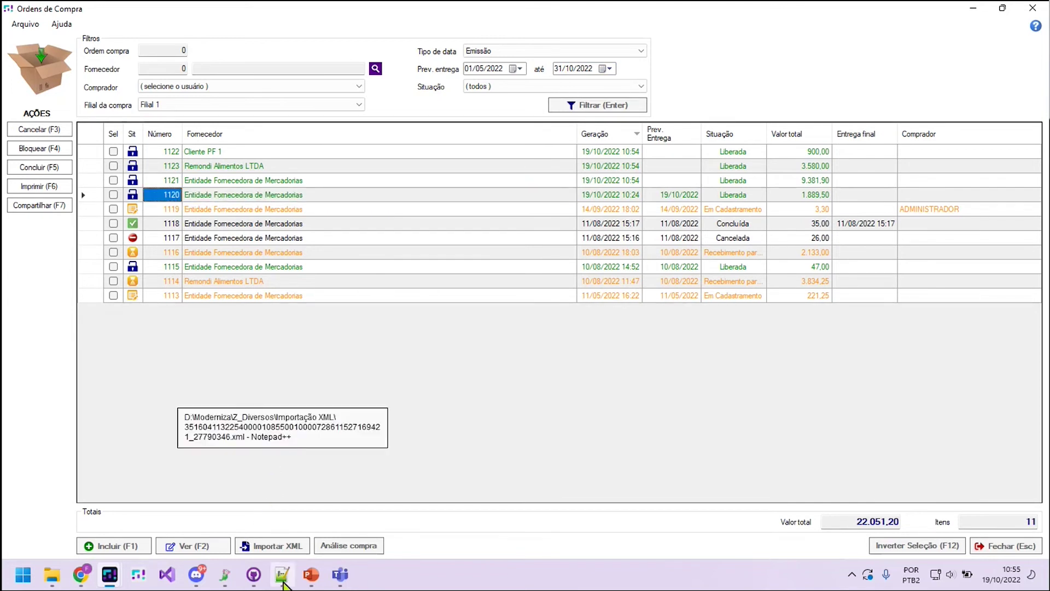
pyautogui.click(211, 548)
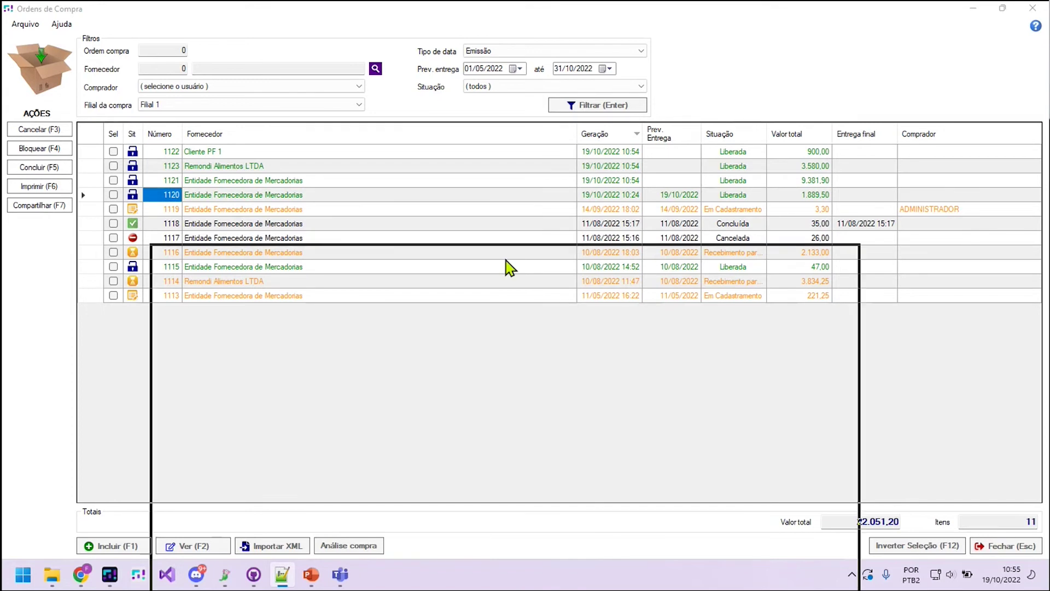
pyautogui.scroll(9, 281, 330)
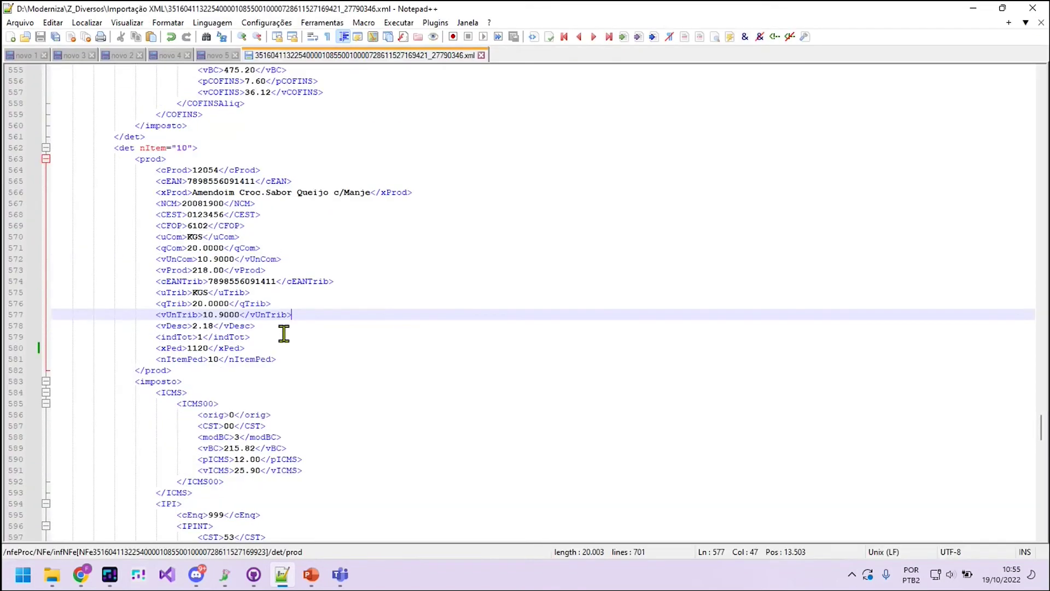
pyautogui.scroll(10, 300, 317)
pyautogui.click(313, 324)
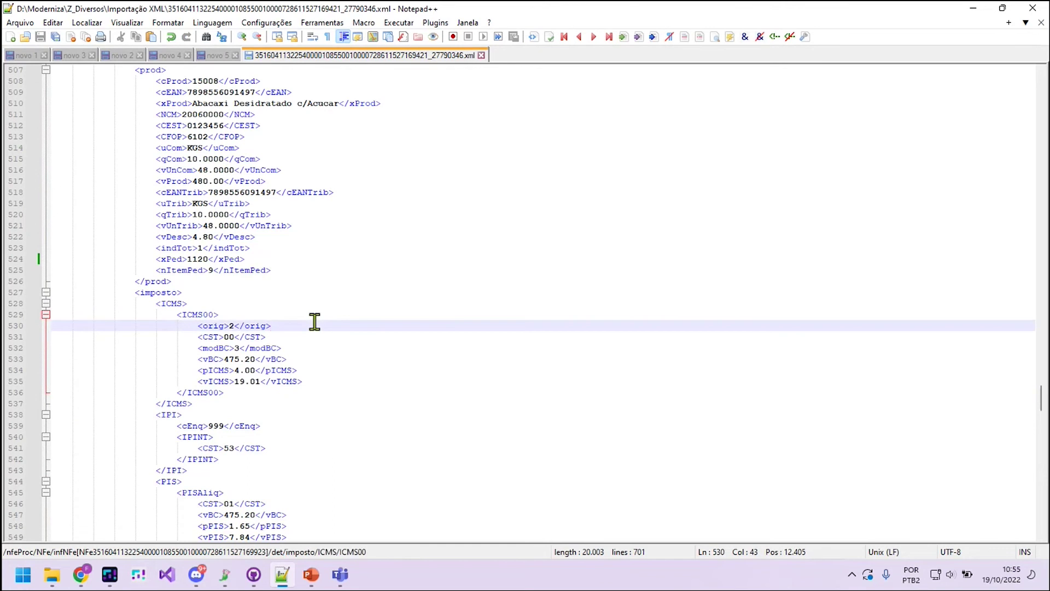
pyautogui.hotkey('ctrl', 'Home')
pyautogui.scroll(-11, 313, 353)
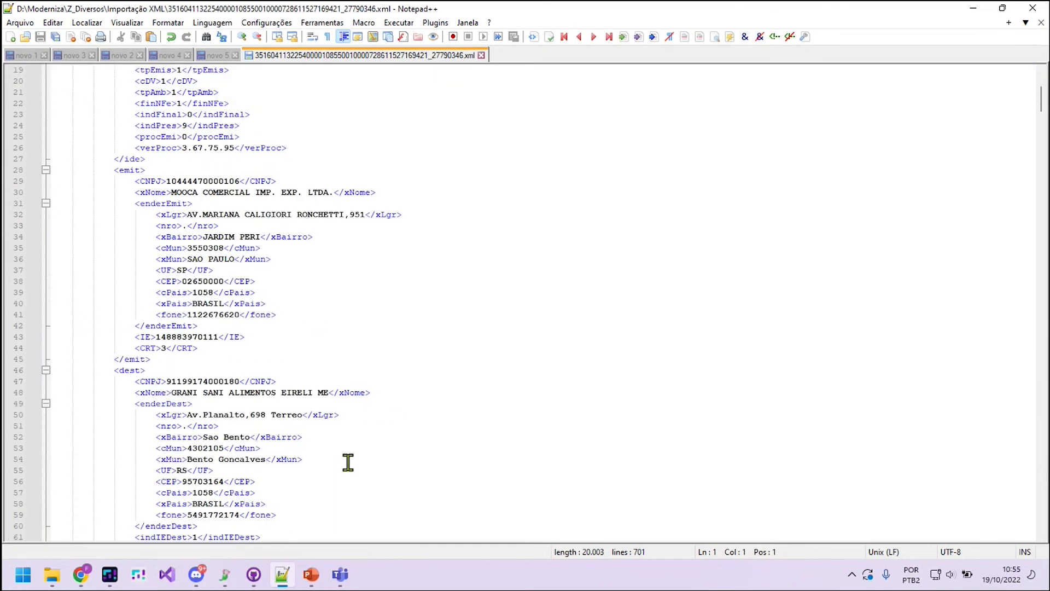
pyautogui.scroll(-4, 263, 394)
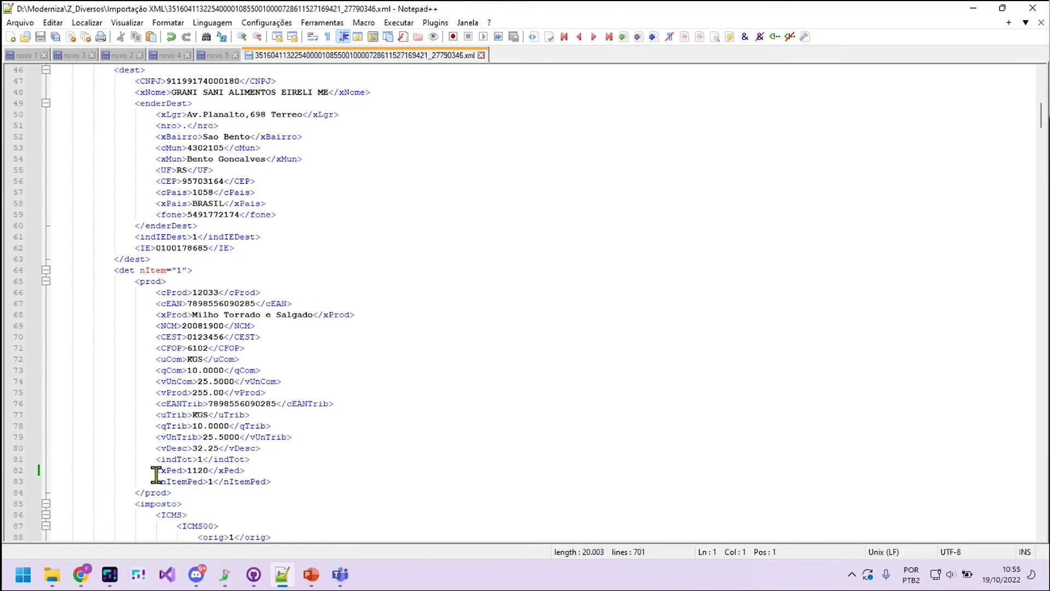
# - Highlight the xPed and nItemPed tags of the first item in the XML to point out the order reference
pyautogui.moveTo(156, 470); pyautogui.dragTo(229, 471)
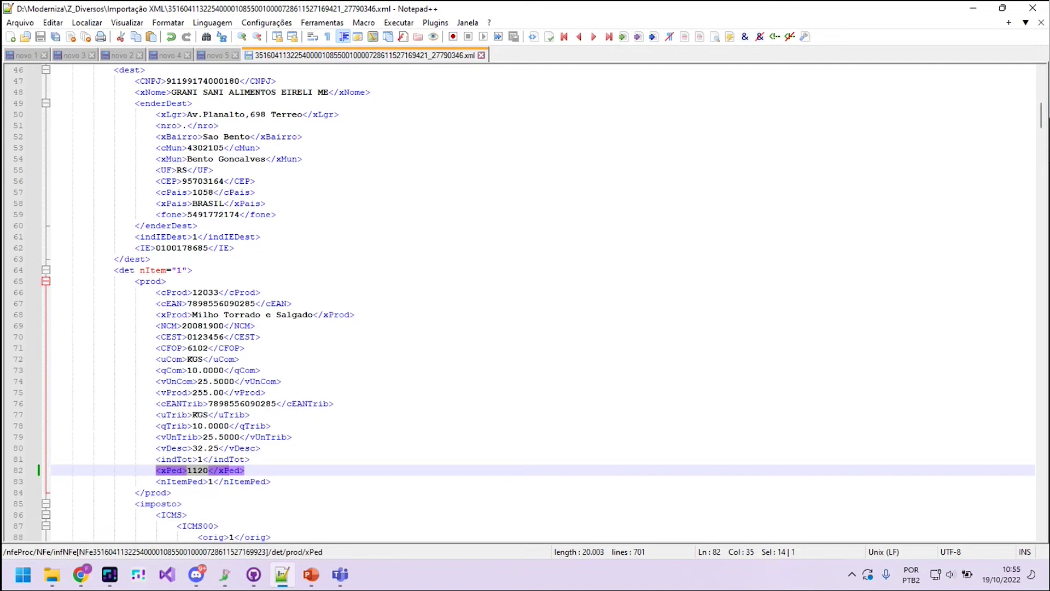
pyautogui.click(282, 481)
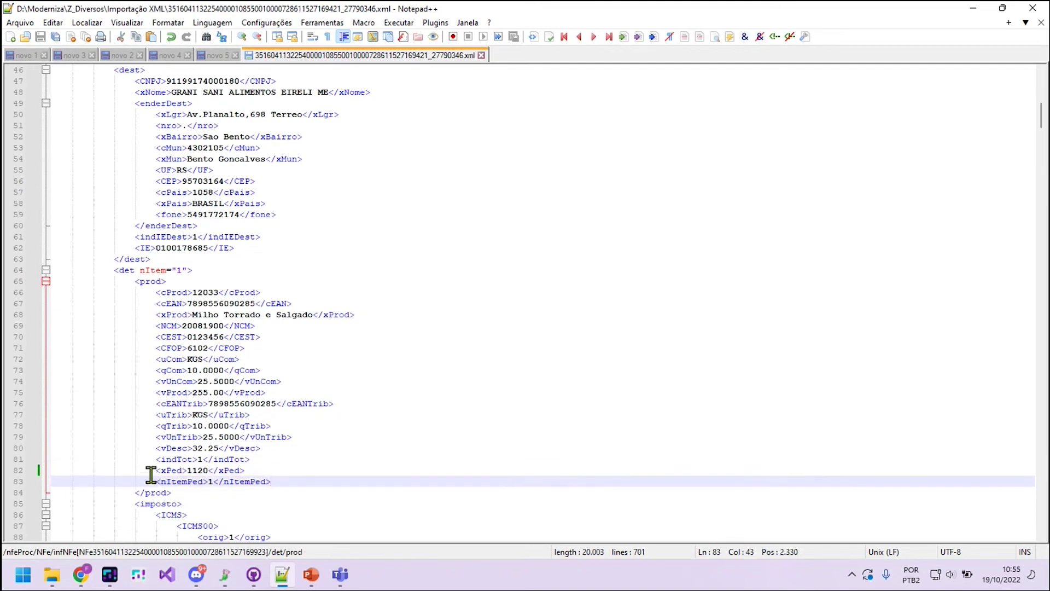
pyautogui.moveTo(151, 473); pyautogui.dragTo(378, 481)
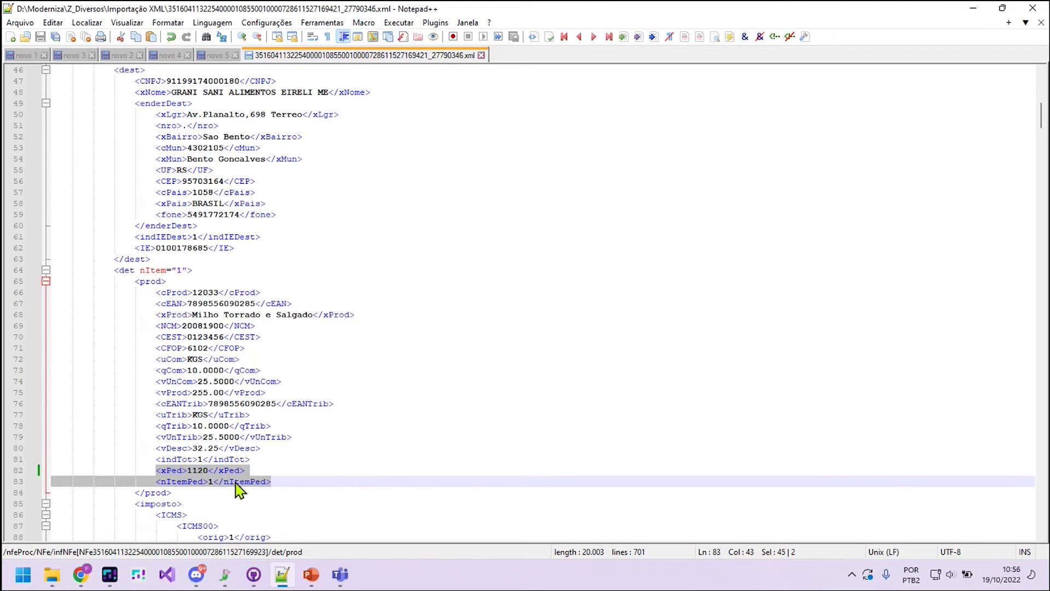
pyautogui.click(167, 482)
pyautogui.moveTo(155, 469); pyautogui.dragTo(186, 468)
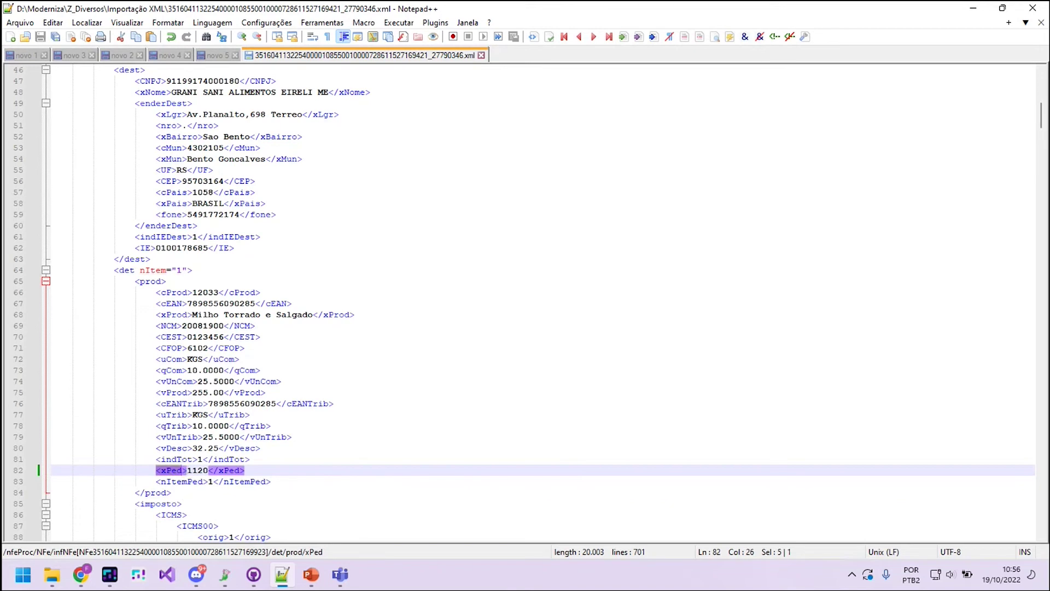
pyautogui.hotkey('alt', 'Tab')
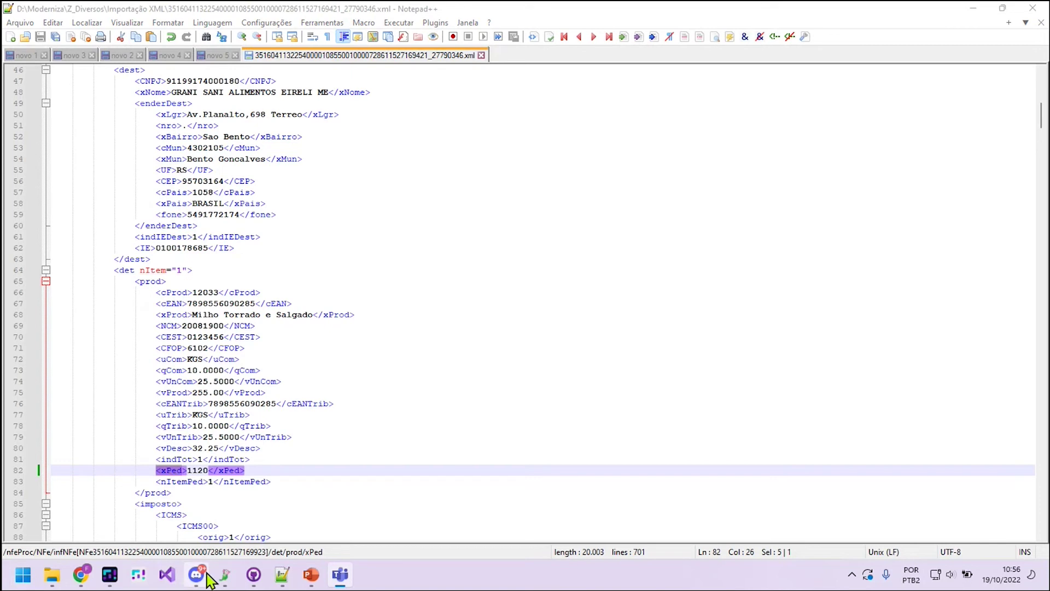
# - Highlight the values inside the first item's xPed and nItemPed tags to show the order number and item sequence
pyautogui.click(182, 482)
pyautogui.click(185, 470)
pyautogui.moveTo(187, 470); pyautogui.dragTo(213, 482)
pyautogui.click(172, 488)
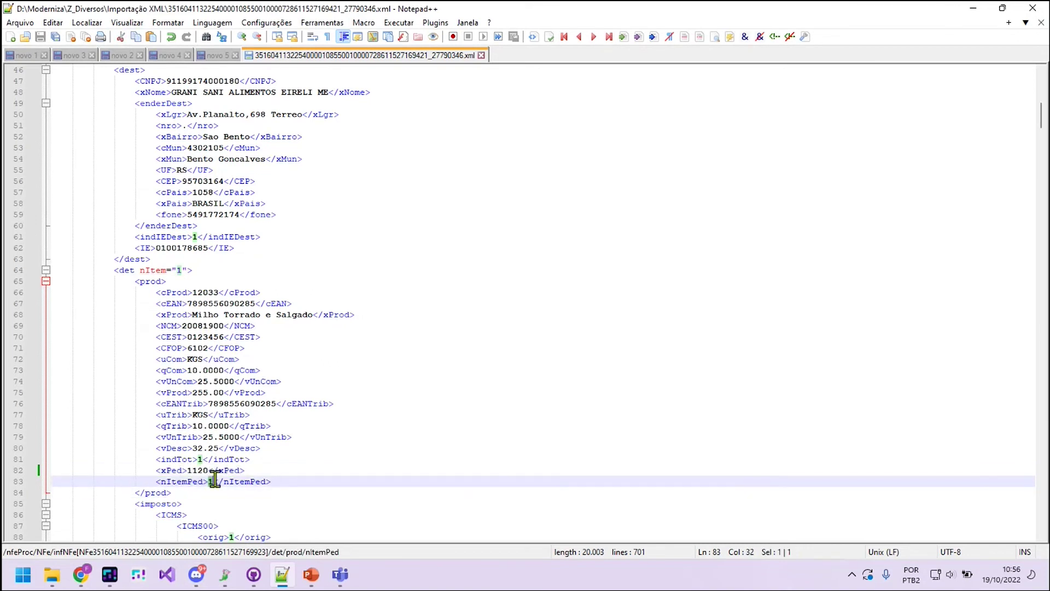
pyautogui.click(198, 470)
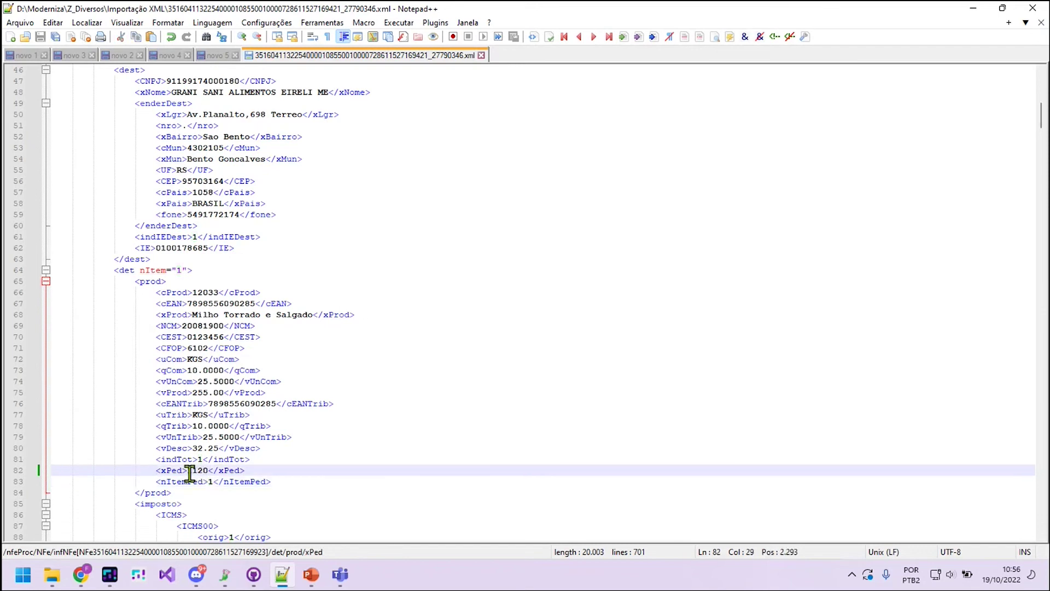
pyautogui.doubleClick(198, 471)
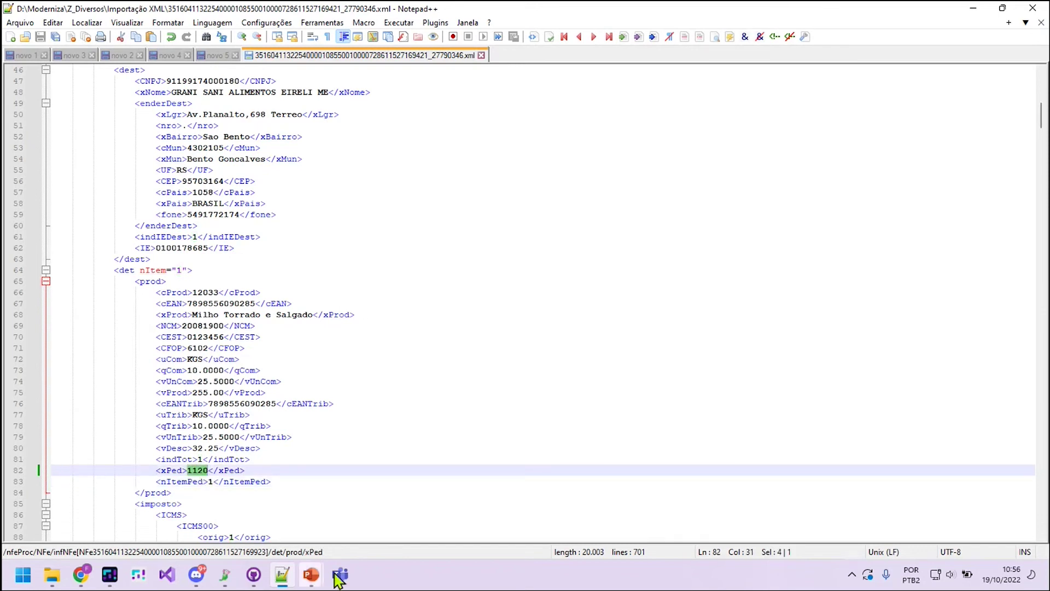
# - Compare the XML's xPed value with the matching order in Ordens de Compra, and return to the nItemPed tag in Notepad++
pyautogui.moveTo(139, 574)
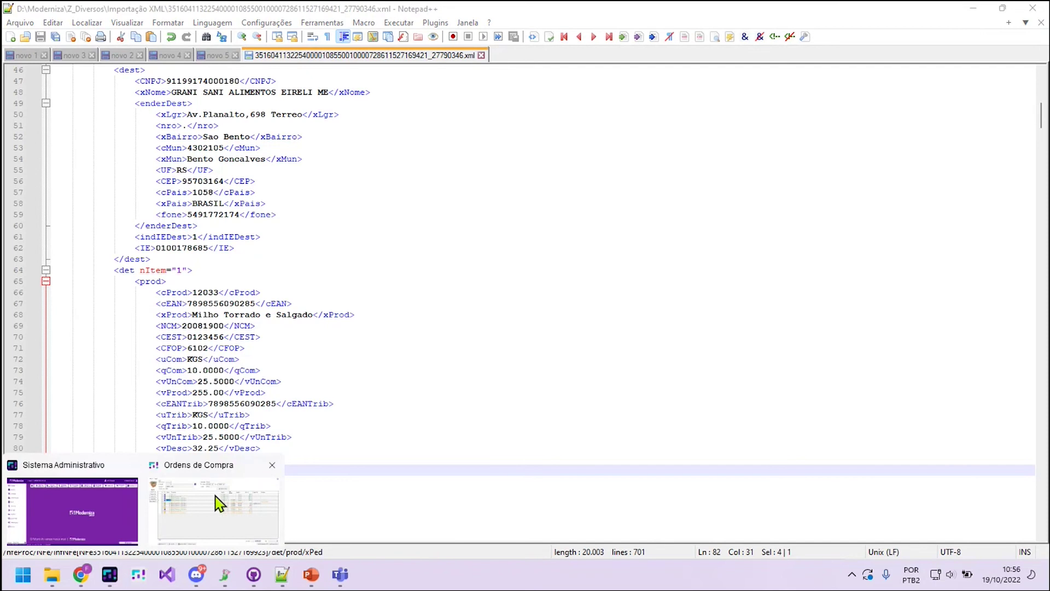
pyautogui.click(219, 495)
pyautogui.click(227, 197)
pyautogui.click(179, 197)
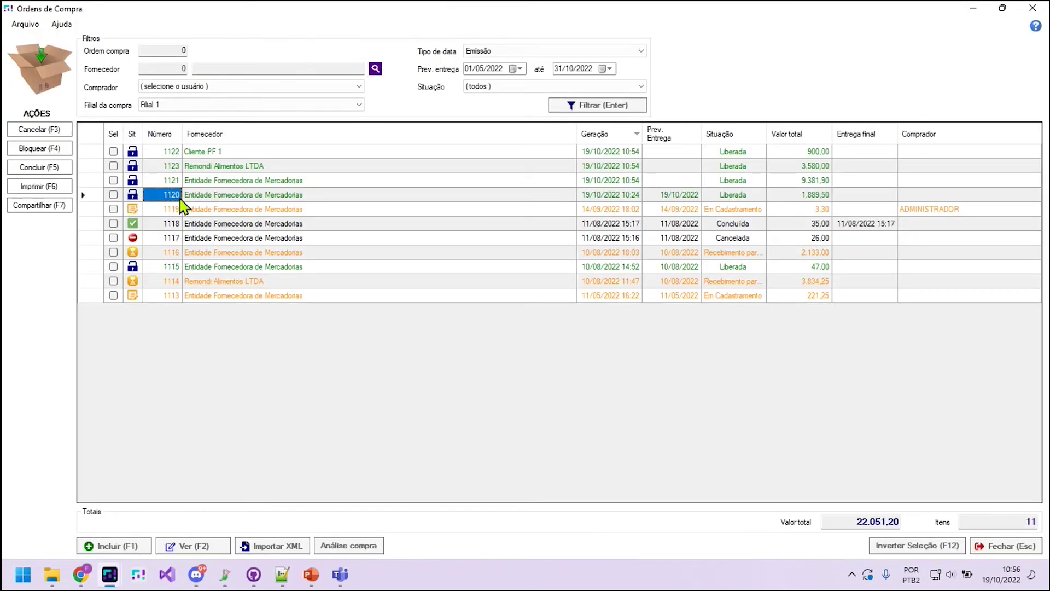
pyautogui.click(282, 575)
pyautogui.click(212, 482)
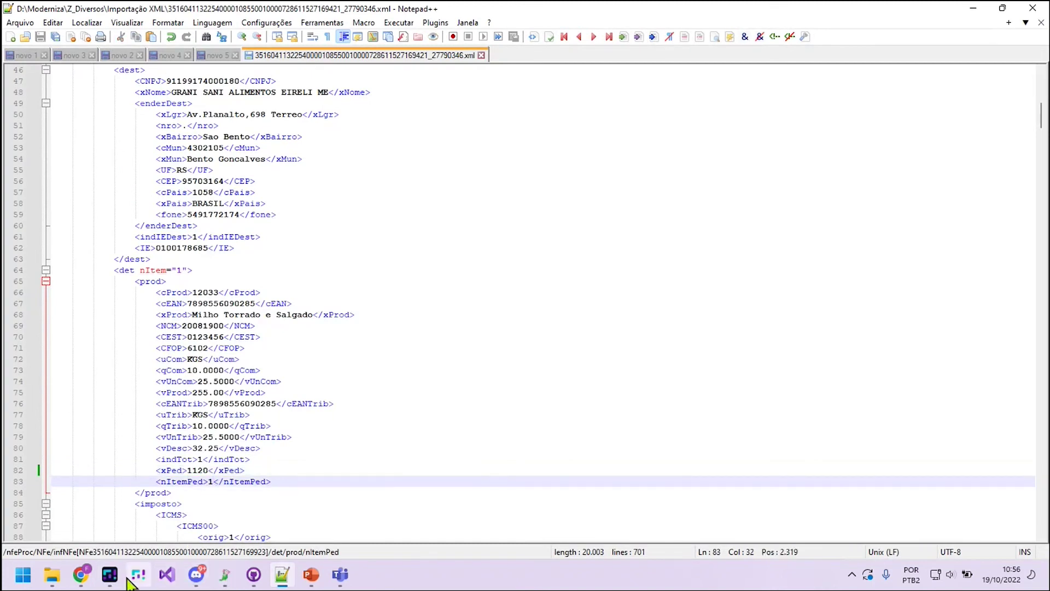
# - Switch to Ordens de Compra, view the selected order's items to check product codes and sequence numbers, and close the order
pyautogui.moveTo(110, 580)
pyautogui.click(271, 519)
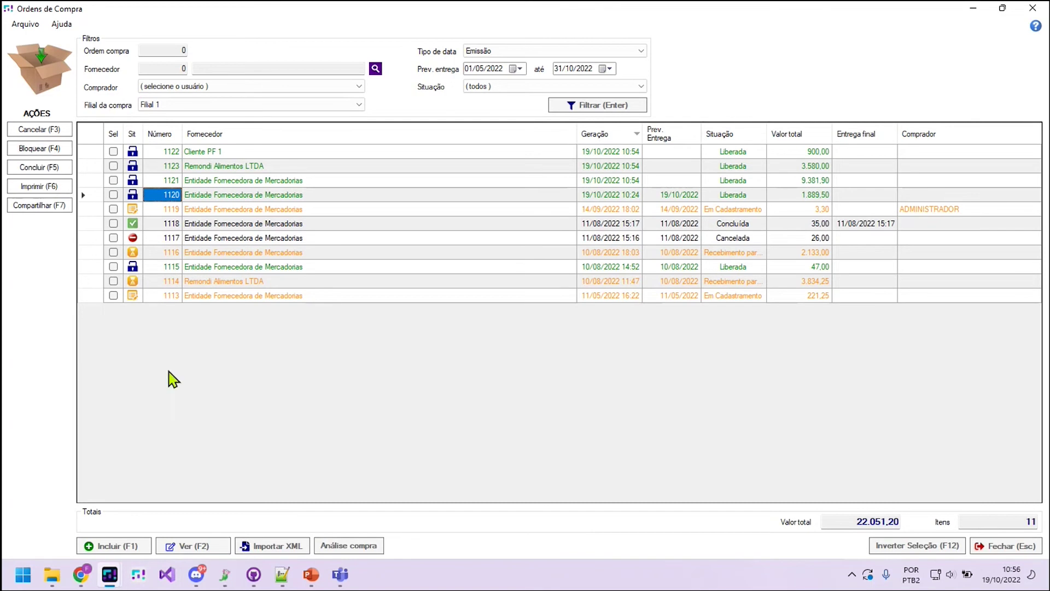
pyautogui.click(201, 543)
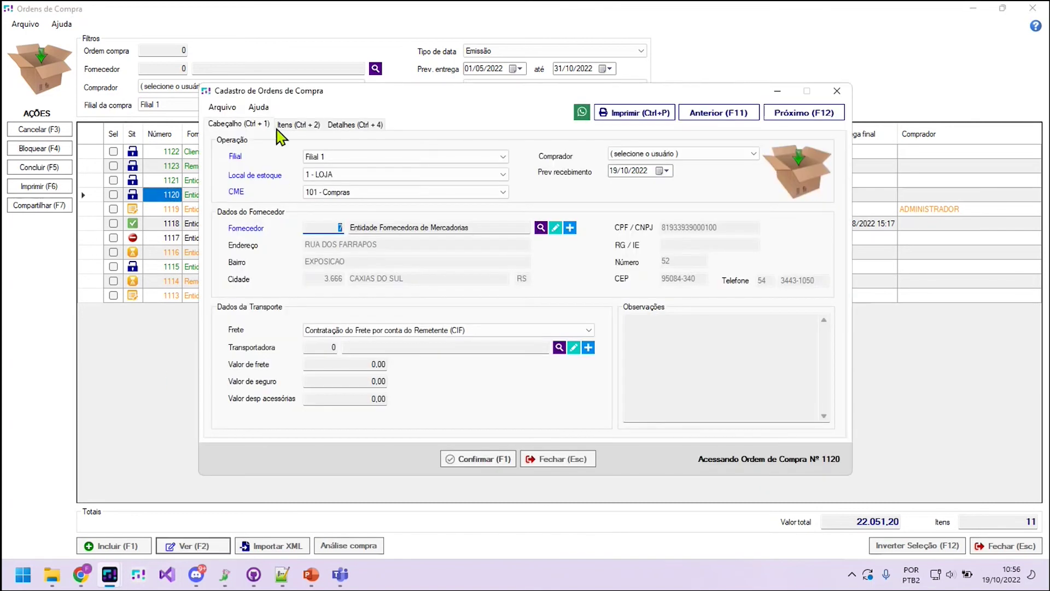
pyautogui.click(309, 126)
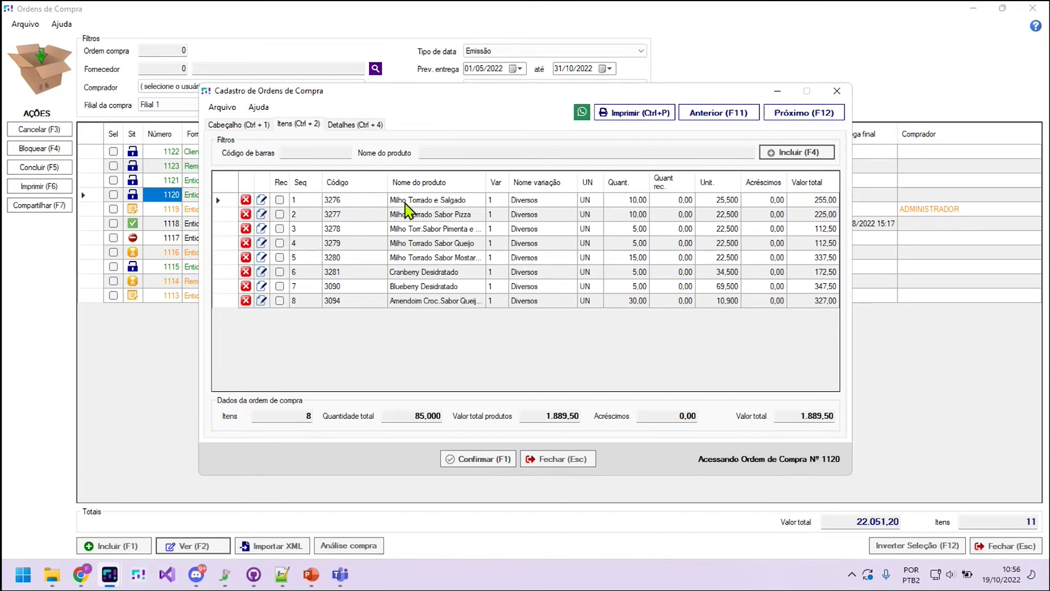
pyautogui.click(334, 202)
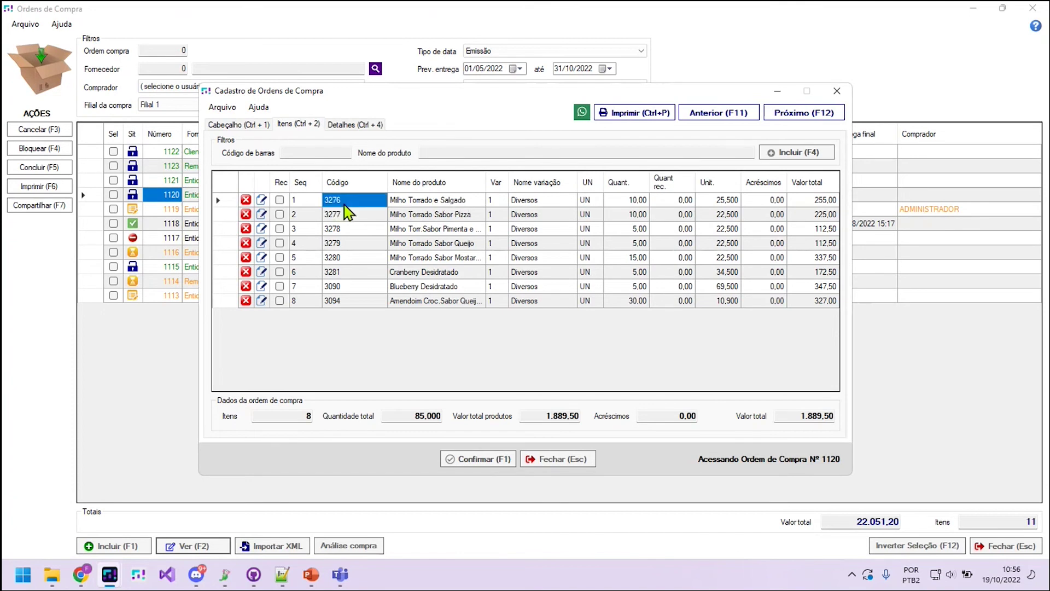
pyautogui.click(312, 204)
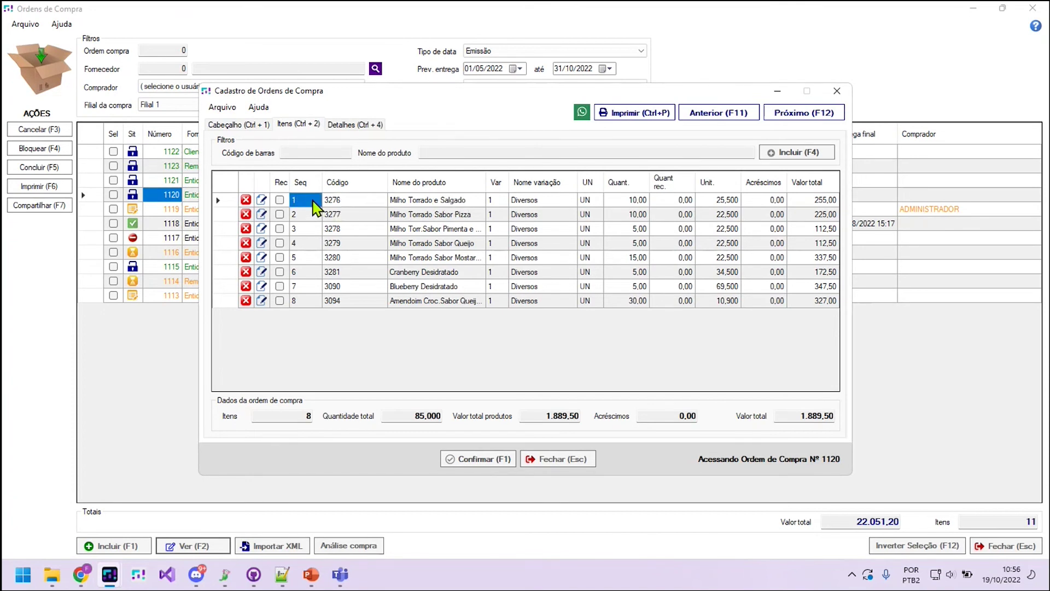
pyautogui.click(299, 217)
pyautogui.click(301, 228)
pyautogui.click(301, 243)
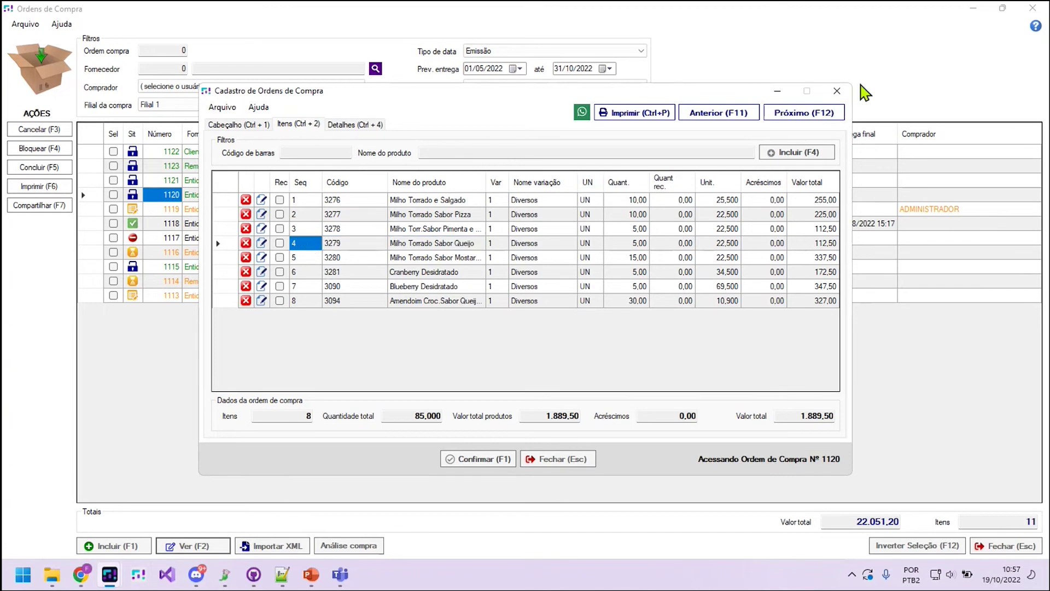
pyautogui.click(837, 90)
# - Minimize the orders and Notepad++ windows, and start an NF-e in Sistema Administrativo with note type Venda and recipient Cliente PF 1
pyautogui.click(973, 9)
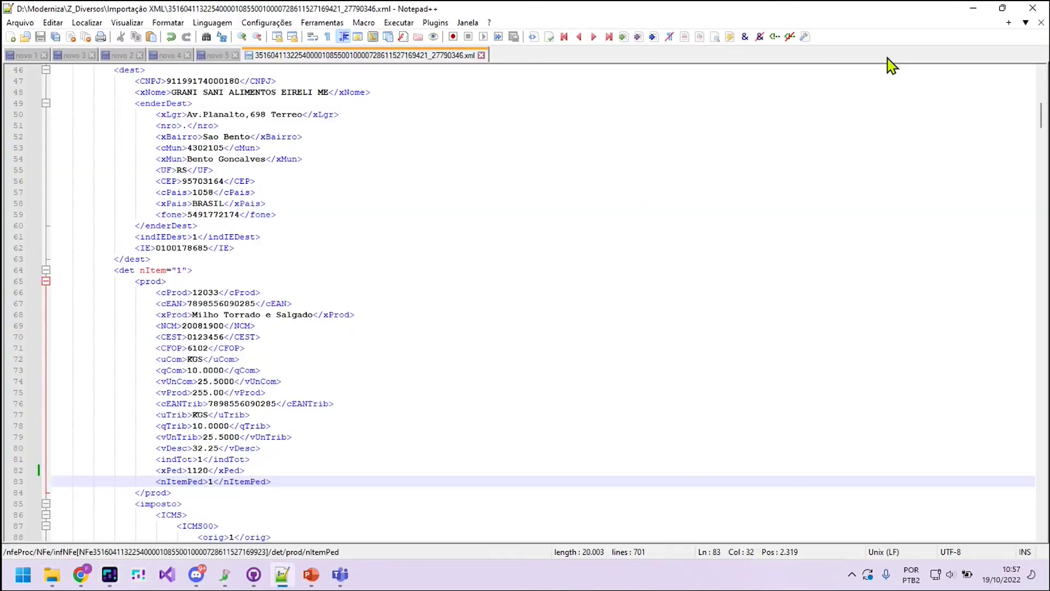
pyautogui.click(972, 3)
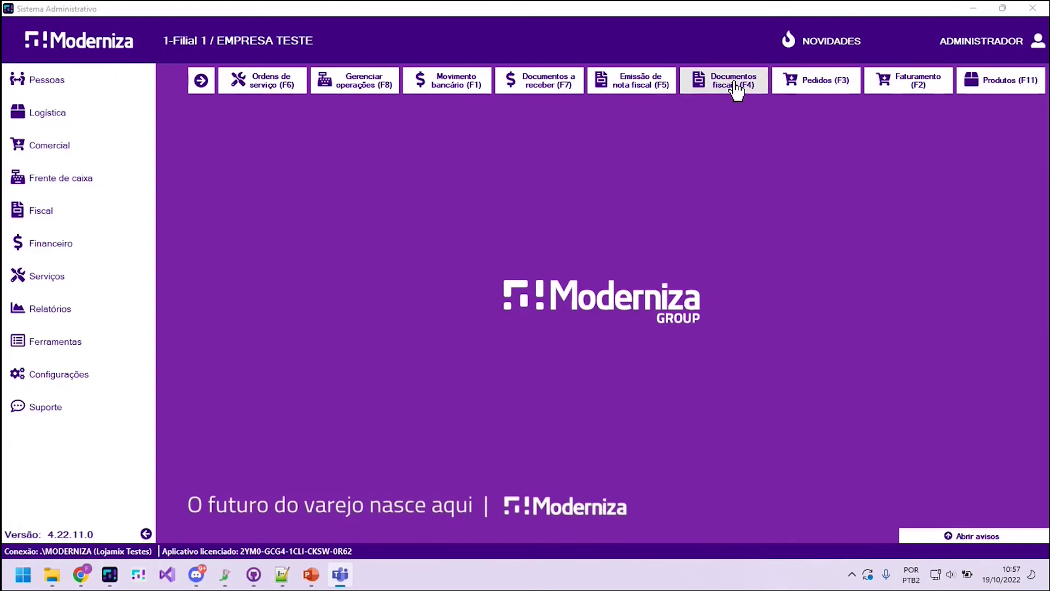
pyautogui.click(652, 88)
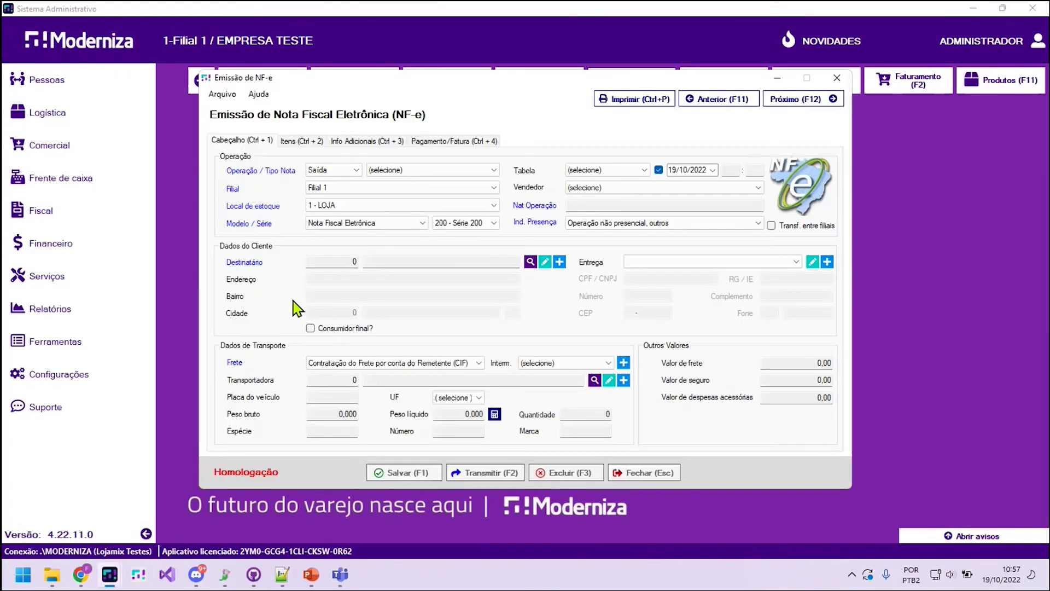
pyautogui.click(417, 171)
pyautogui.click(414, 190)
pyautogui.click(352, 262)
pyautogui.write('9')
pyautogui.press('Tab')
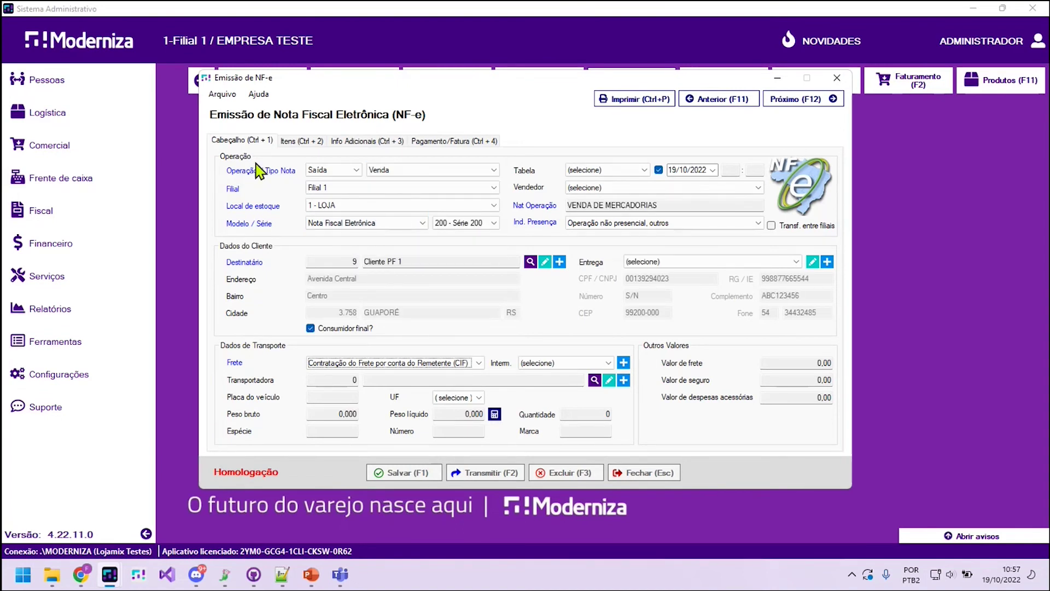
# - Start an NF-e item for product 3001, Água Mineral Garrafa 500ml, with a quantity of 1
pyautogui.click(290, 139)
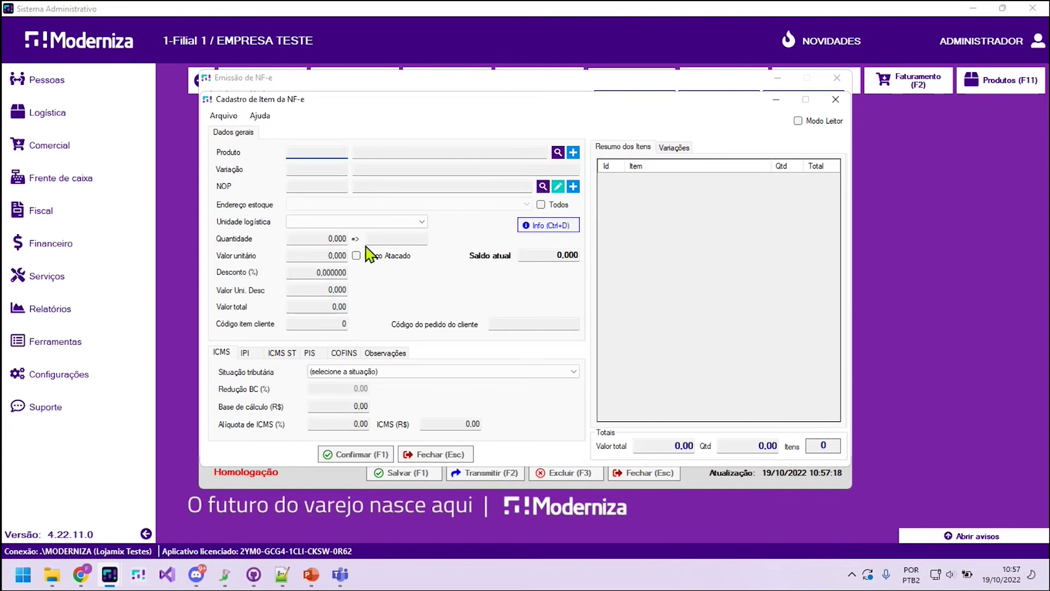
pyautogui.write('3001')
pyautogui.press('Return')
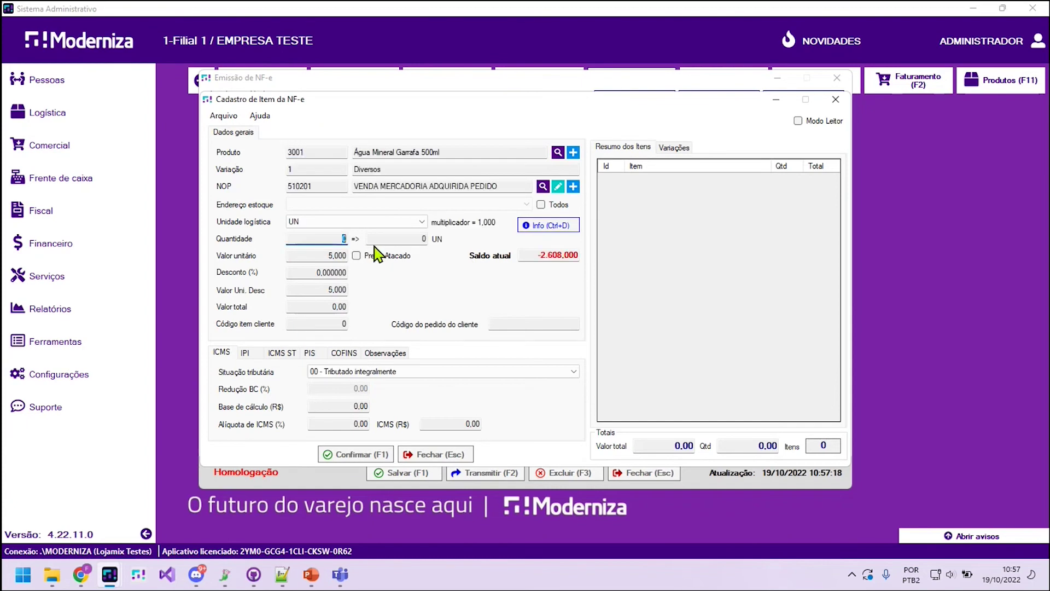
pyautogui.write('1')
pyautogui.press('Return')
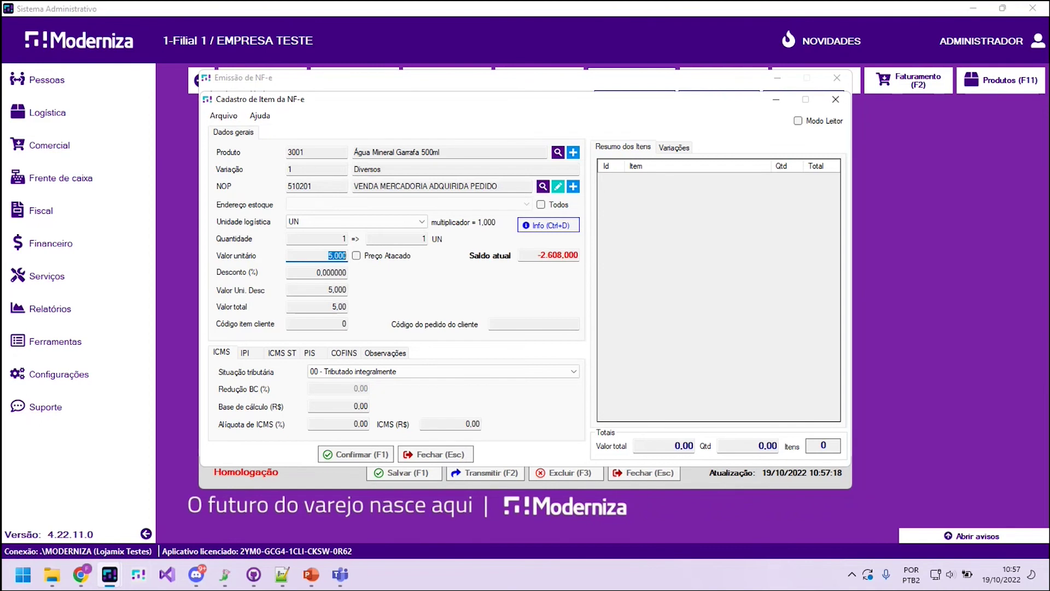
# - Set the item's client item code to 5, enter the purchase order number as client order code, and discard the item and NF-e
pyautogui.click(305, 323)
pyautogui.write('5')
pyautogui.press('Tab')
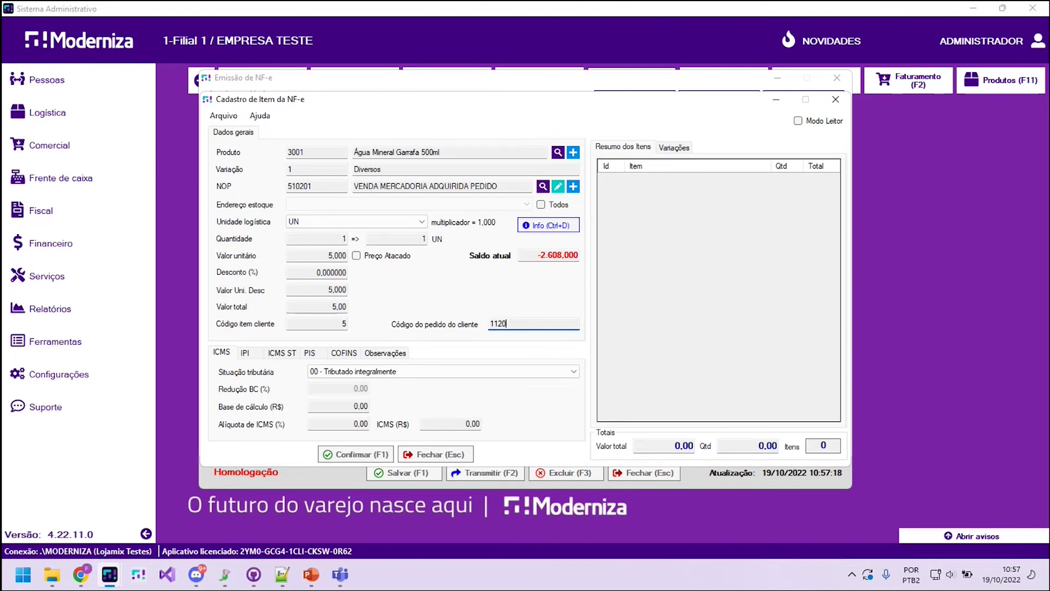
pyautogui.press('Escape')
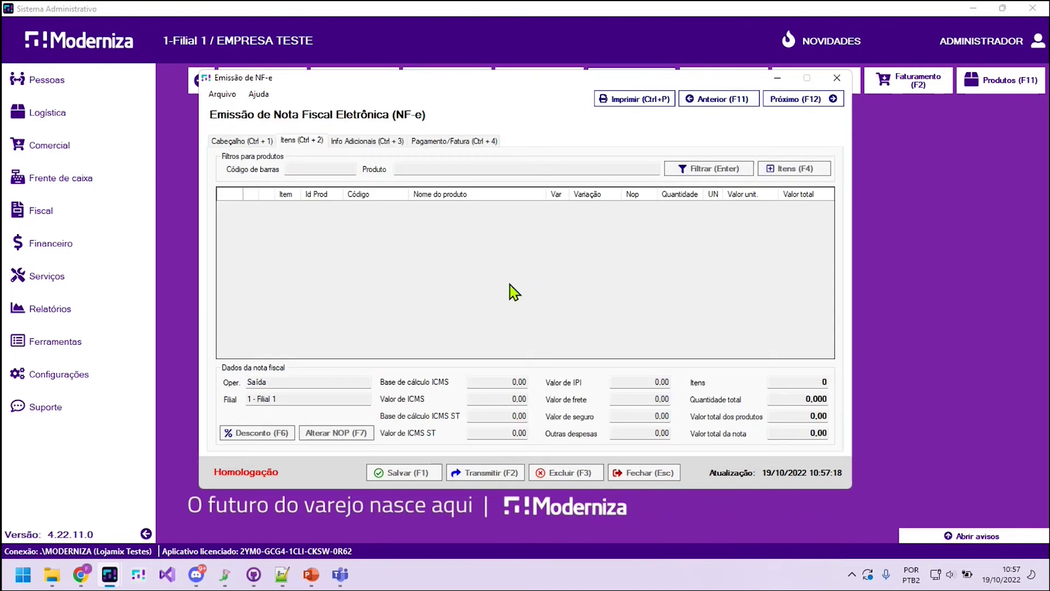
pyautogui.press('Escape')
pyautogui.click(602, 364)
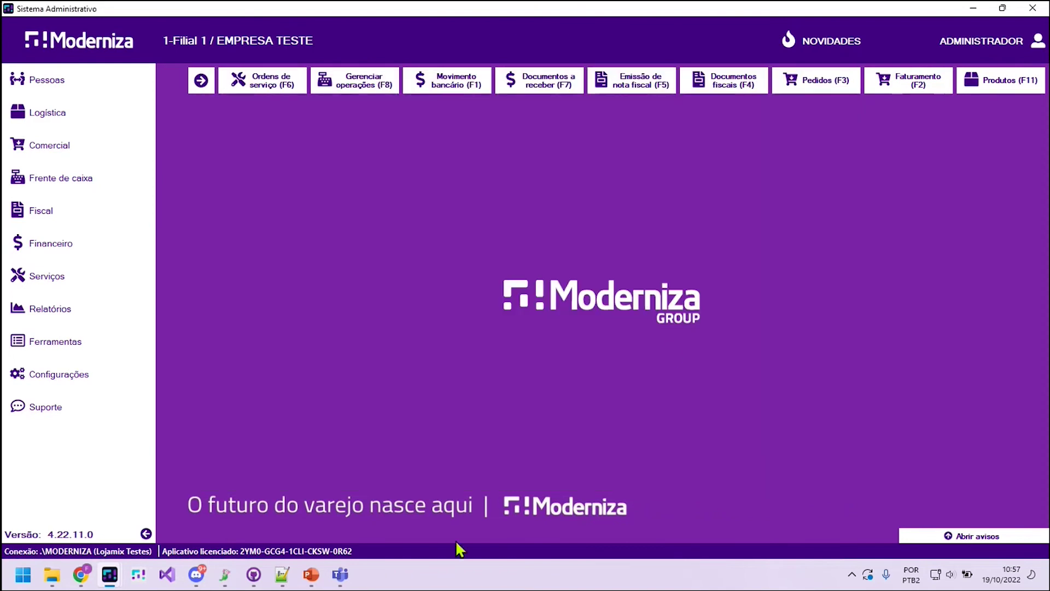
# - Switch to the invoice XML in Notepad++ and find the xPed and nItemPed tags of the second item
pyautogui.click(213, 517)
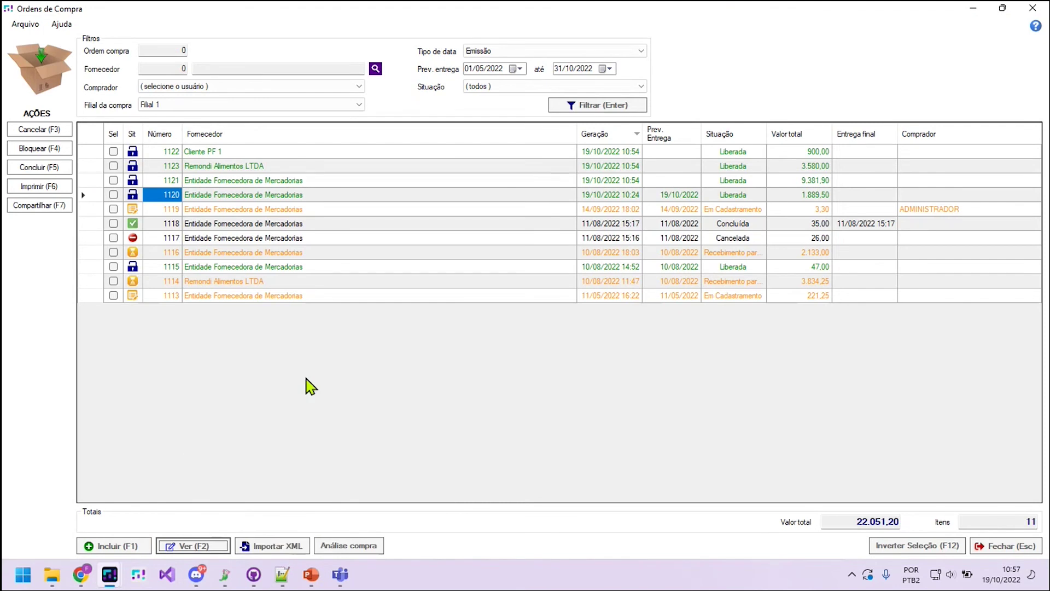
pyautogui.click(284, 576)
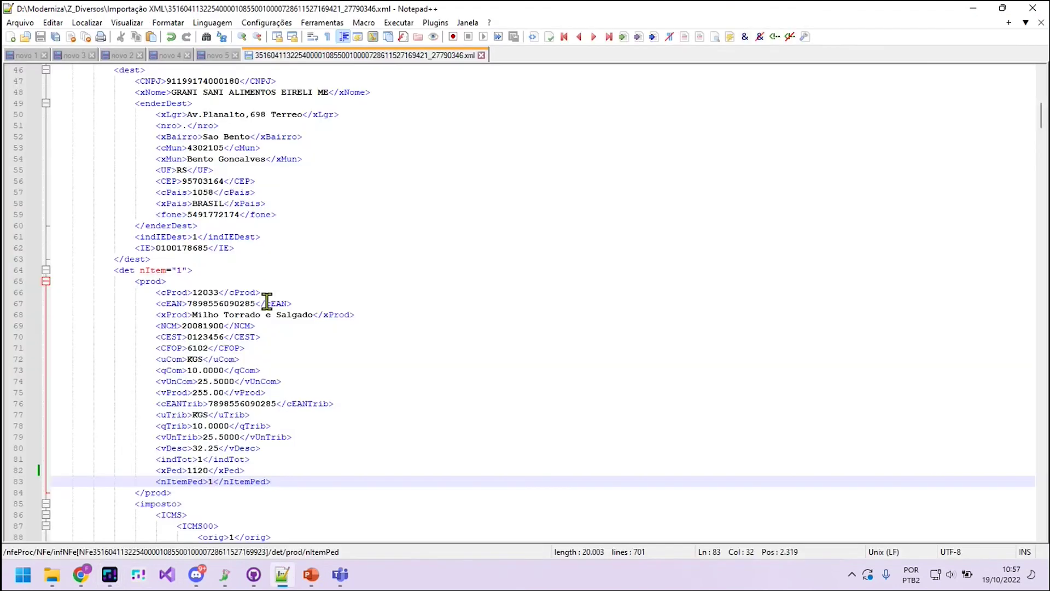
pyautogui.scroll(-4, 241, 356)
pyautogui.click(201, 336)
pyautogui.scroll(-9, 234, 335)
pyautogui.scroll(-10, 230, 400)
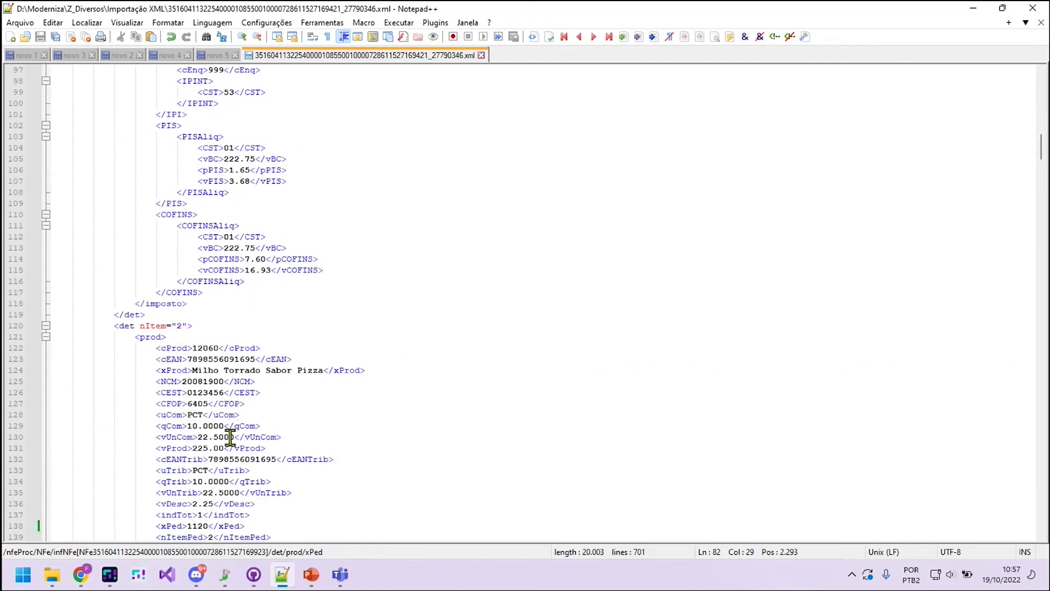
# - Highlight the order number in the second item's xPed tag, look over the surrounding tags, and minimize Notepad++
pyautogui.doubleClick(198, 326)
pyautogui.moveTo(199, 330); pyautogui.dragTo(220, 337)
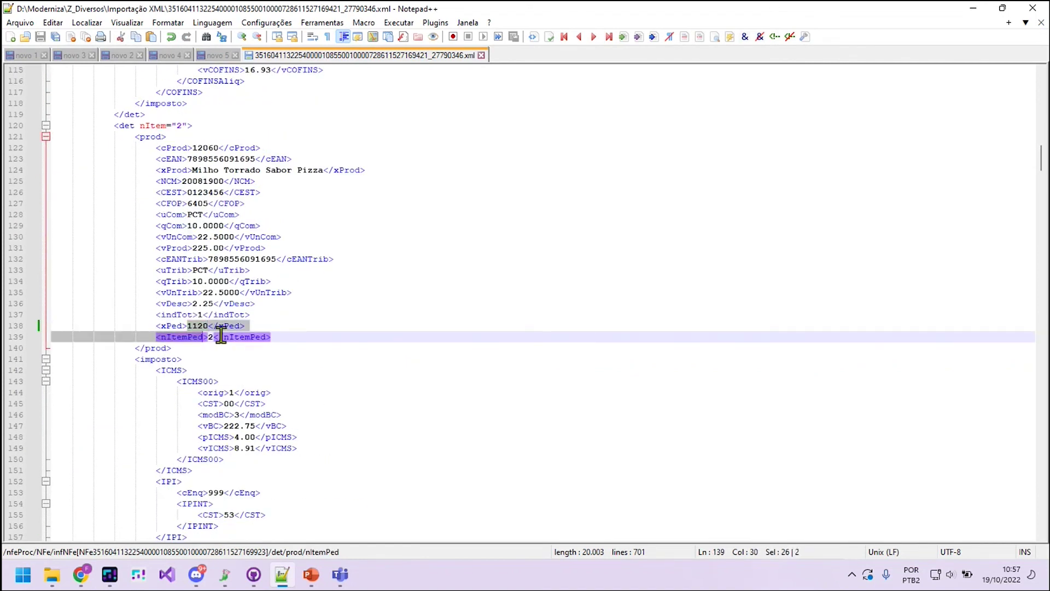
pyautogui.click(198, 333)
pyautogui.doubleClick(197, 326)
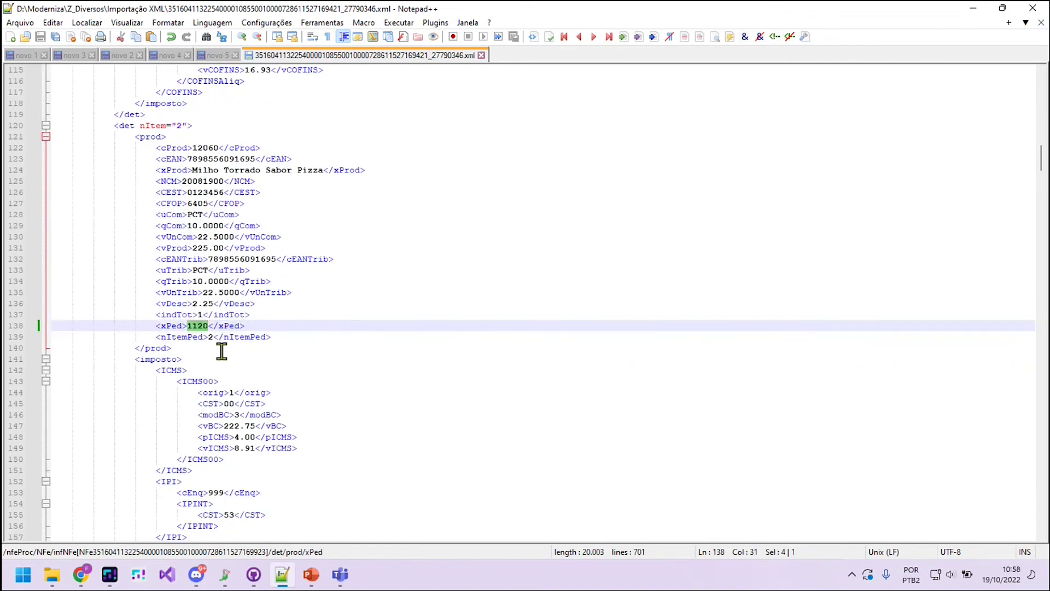
pyautogui.scroll(-9, 221, 356)
pyautogui.scroll(11, 260, 473)
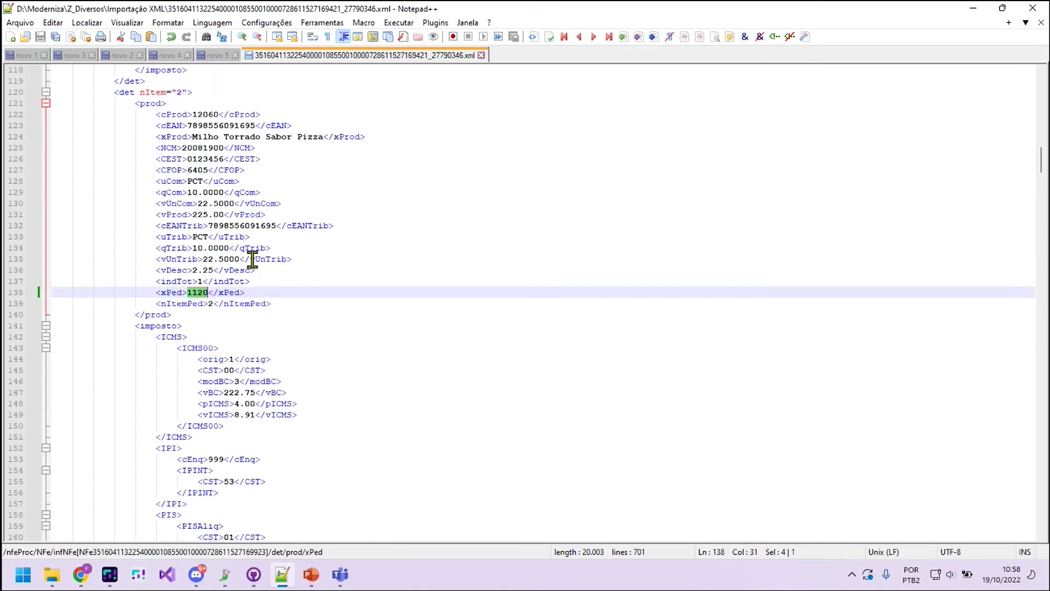
pyautogui.scroll(1, 368, 313)
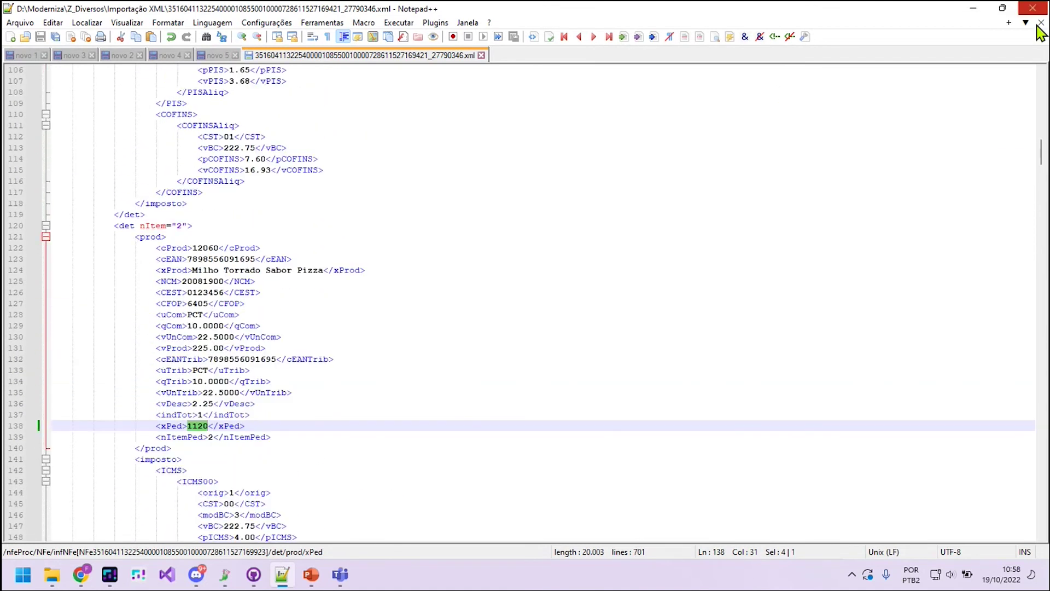
pyautogui.click(978, 16)
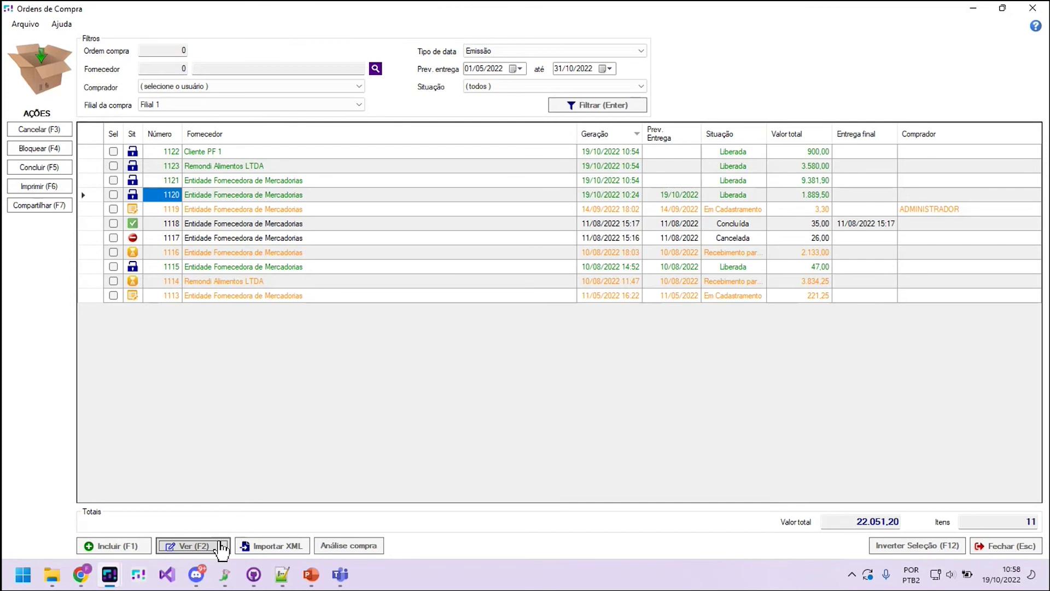
# - View the selected purchase order's items, compare ordered and received quantities for Cranberry Desidratado and Amendoim Croc., and close the order
pyautogui.press('F2')
pyautogui.click(291, 124)
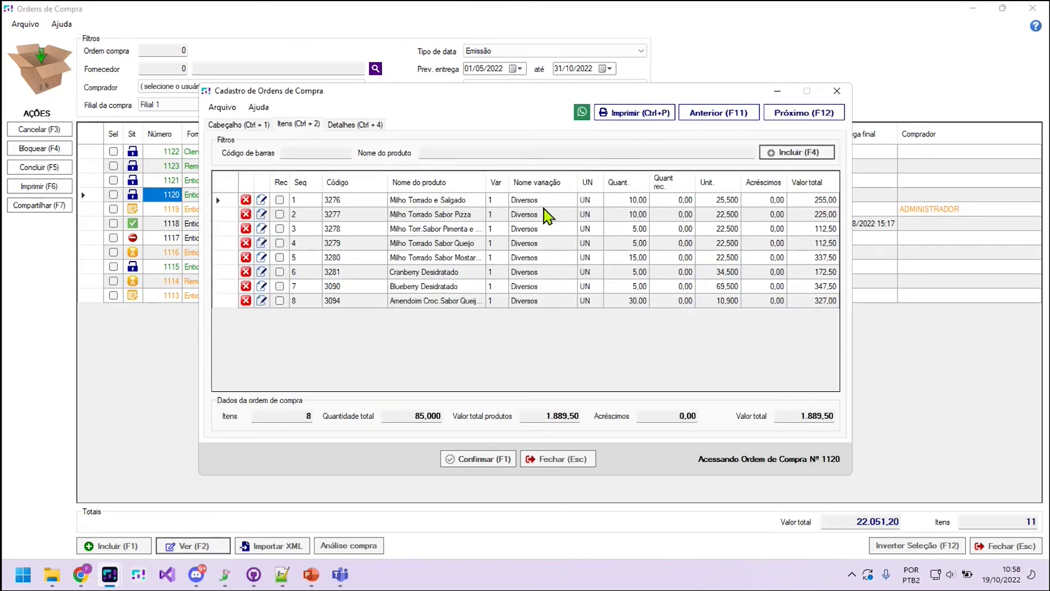
pyautogui.click(645, 275)
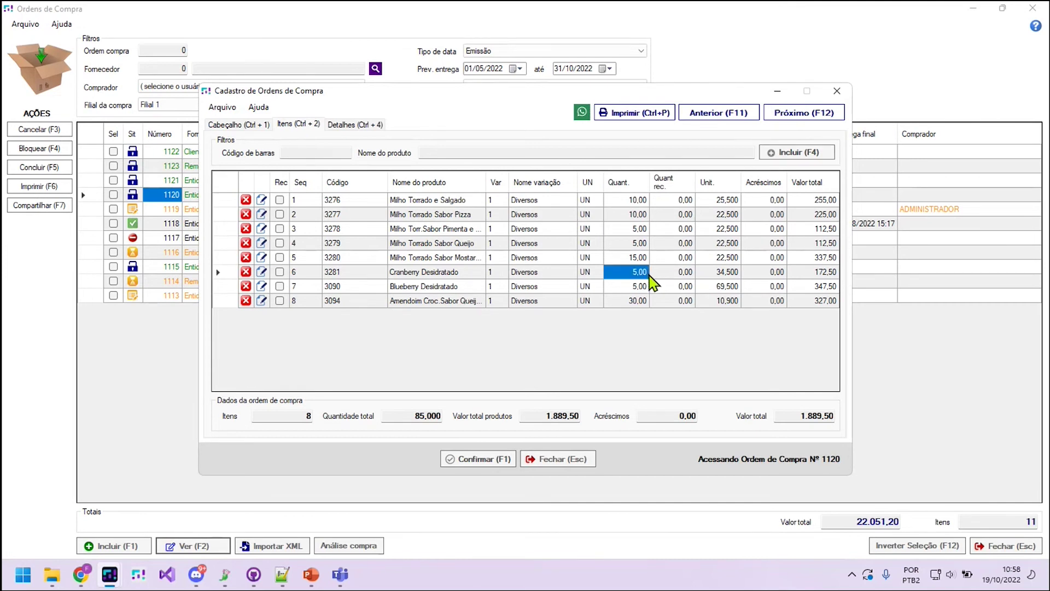
pyautogui.click(635, 302)
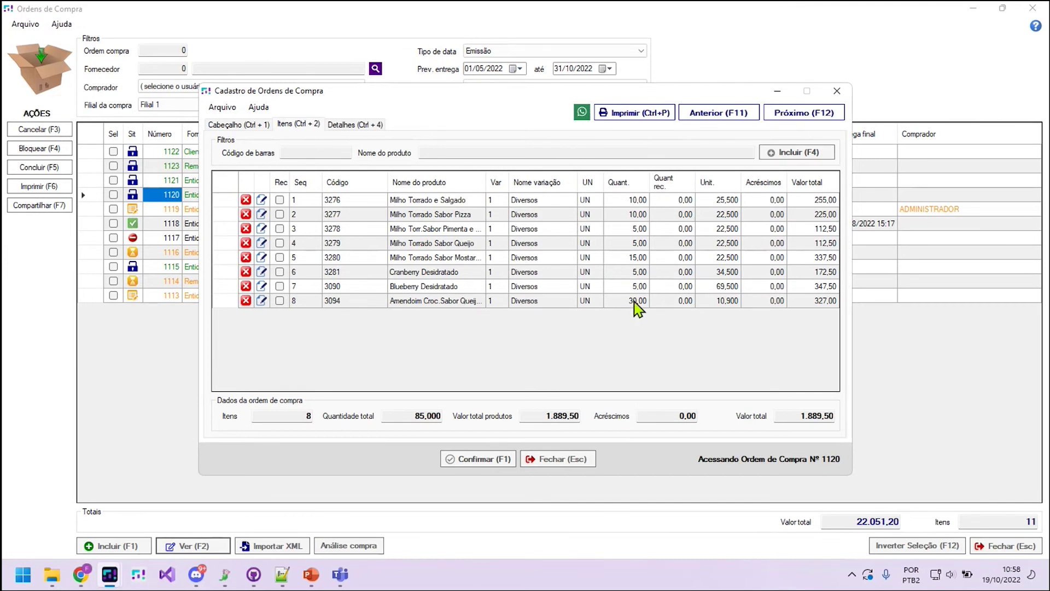
pyautogui.click(669, 301)
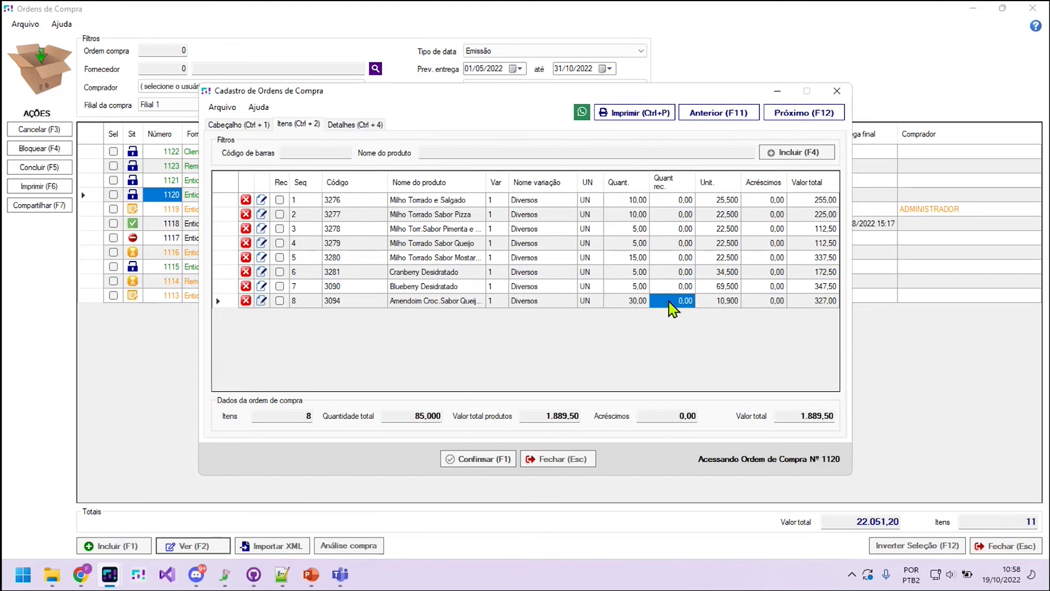
pyautogui.click(635, 276)
pyautogui.click(665, 276)
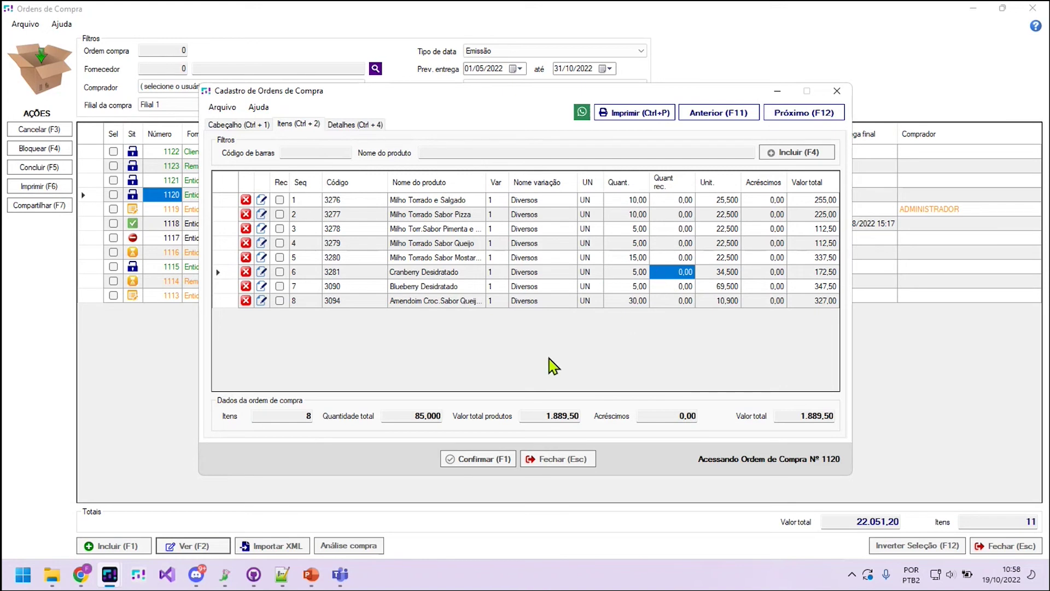
pyautogui.press('Escape')
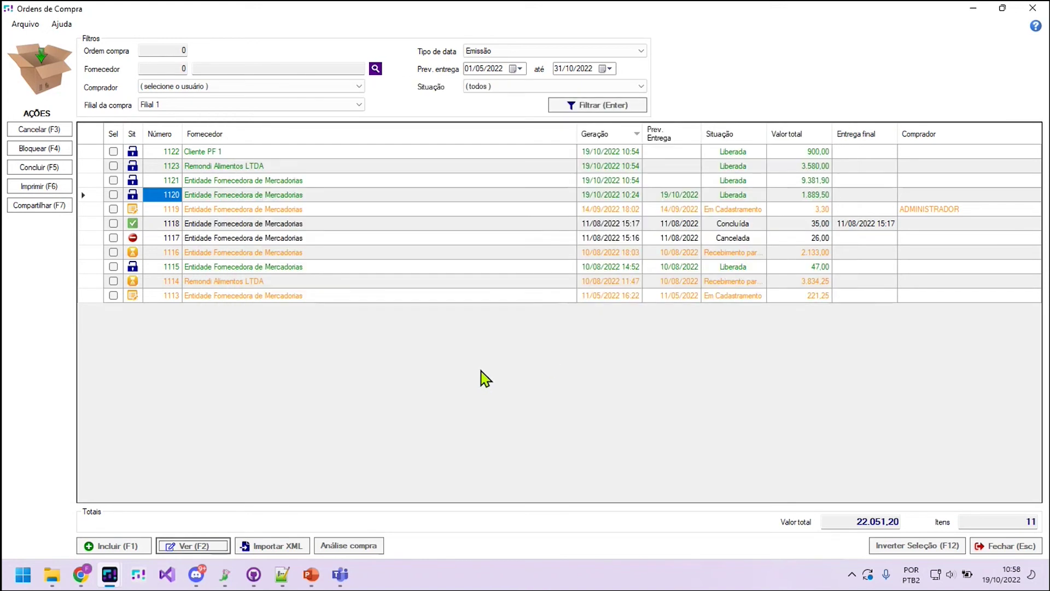
# - Show the XML import form from Ordens de Compra and from the Fiscal module in Sistema Administrativo, closing it both times
pyautogui.click(270, 555)
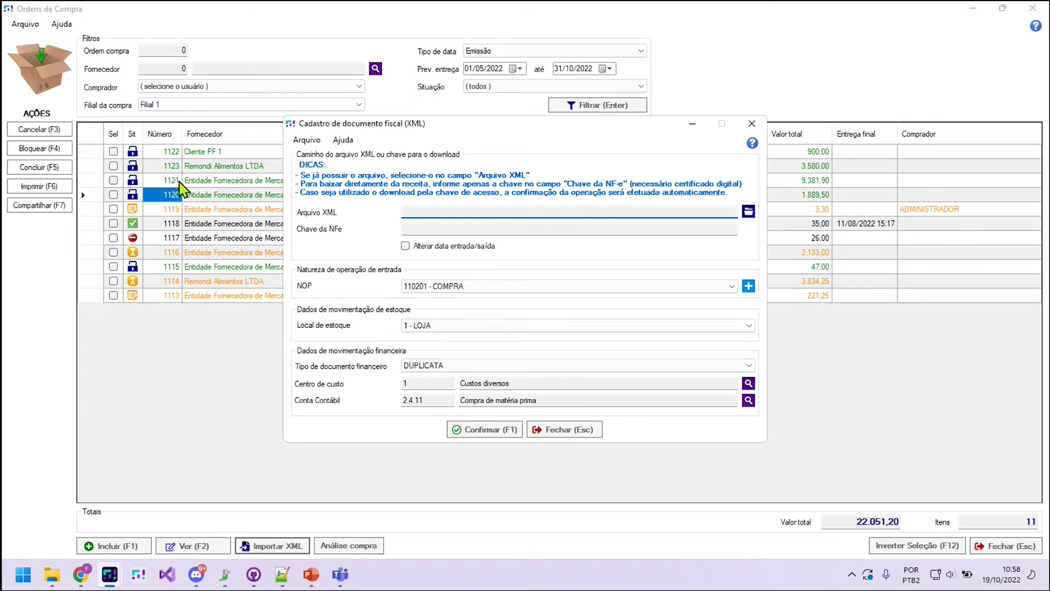
pyautogui.click(585, 429)
pyautogui.click(969, 10)
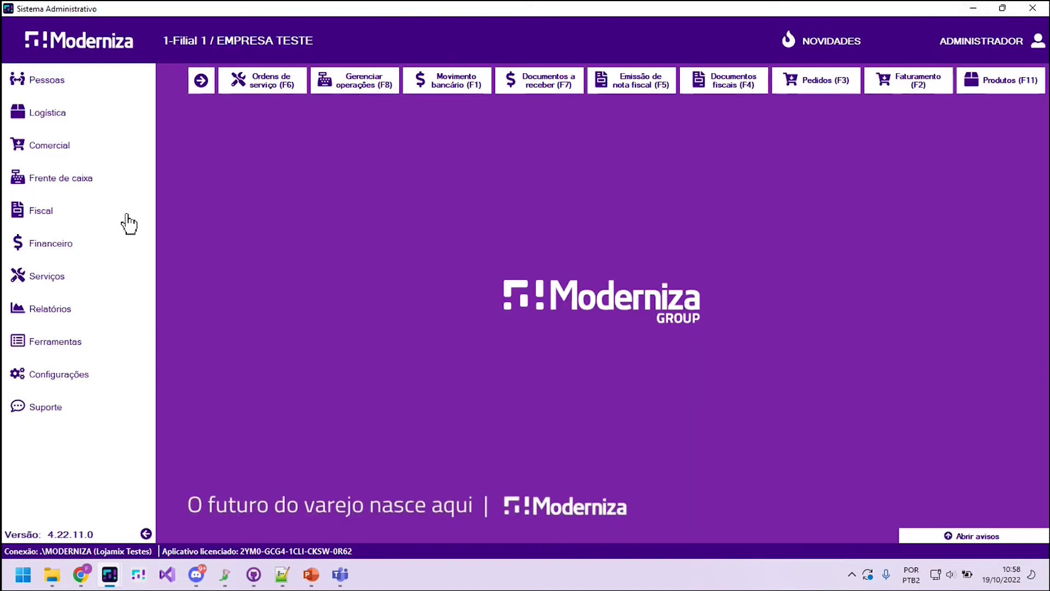
pyautogui.click(129, 218)
pyautogui.click(230, 168)
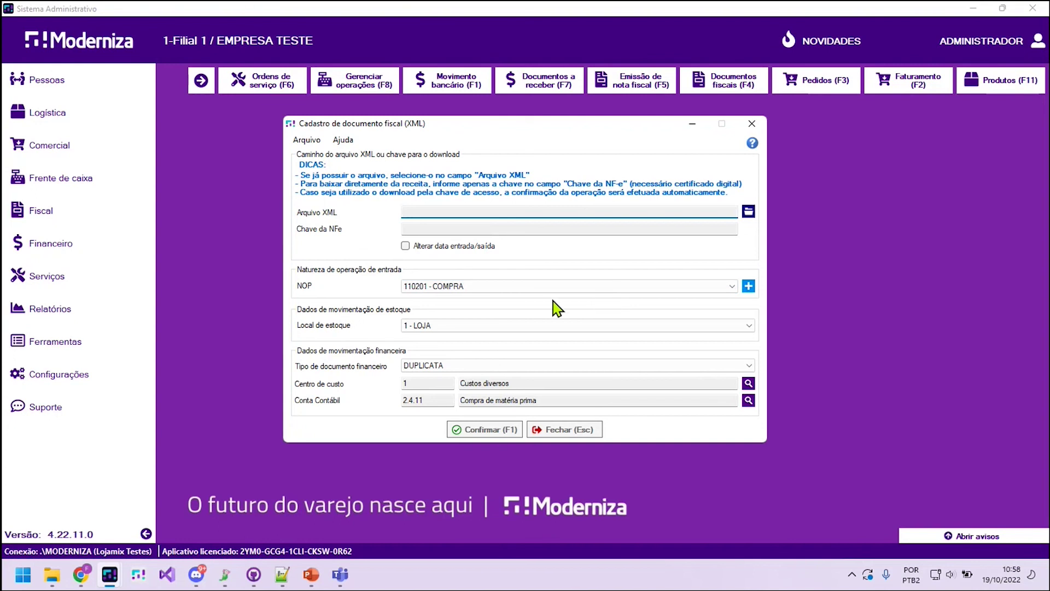
pyautogui.press('Escape')
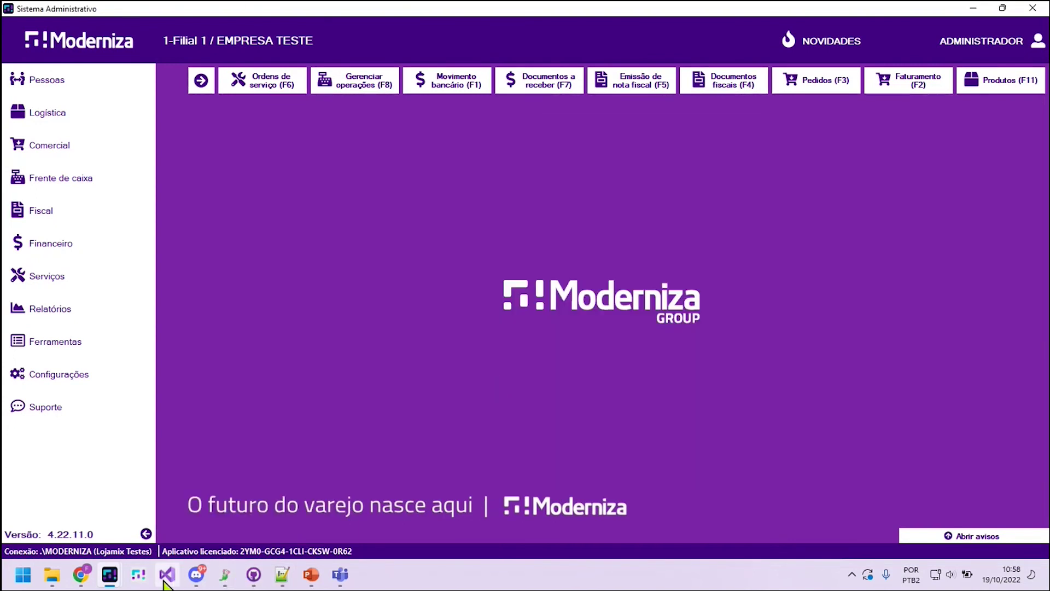
# - Return to Ordens de Compra and import the supplier's invoice XML file from the Importação XML folder, confirming the import
pyautogui.click(109, 574)
pyautogui.click(228, 538)
pyautogui.click(275, 544)
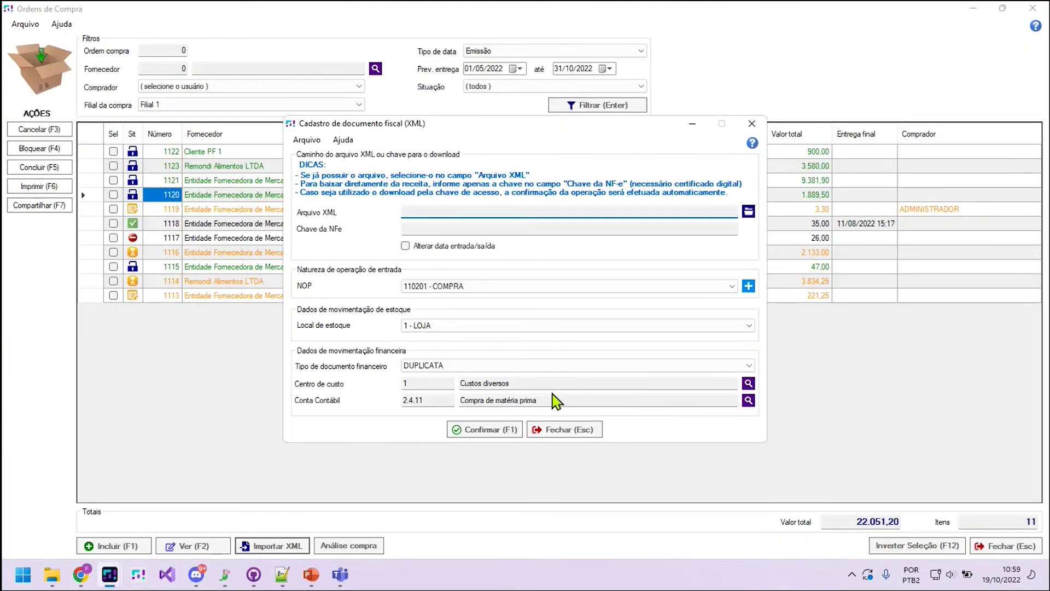
pyautogui.doubleClick(546, 298)
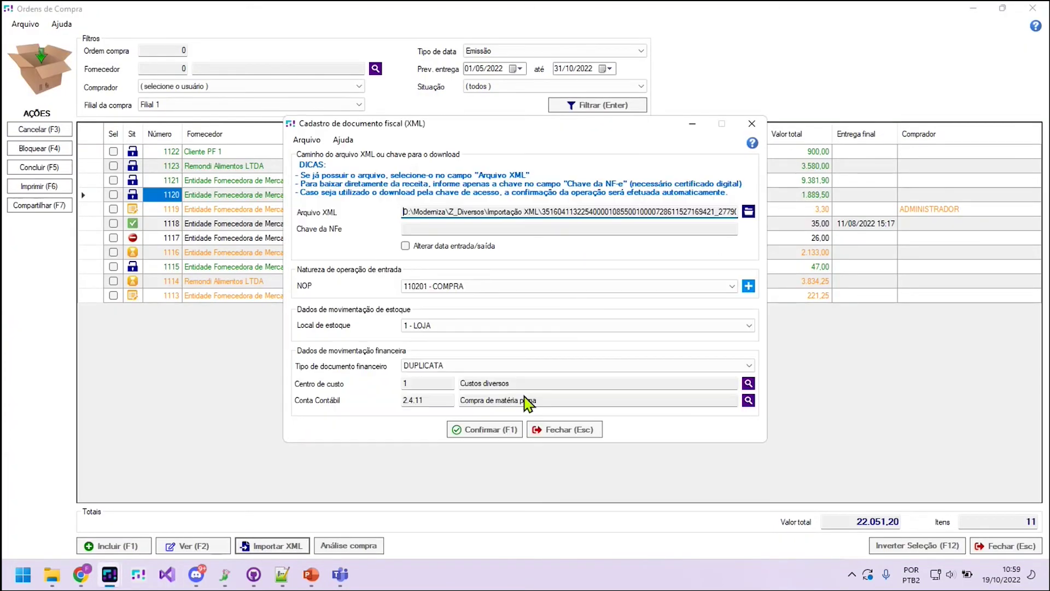
pyautogui.press('F1')
pyautogui.click(602, 372)
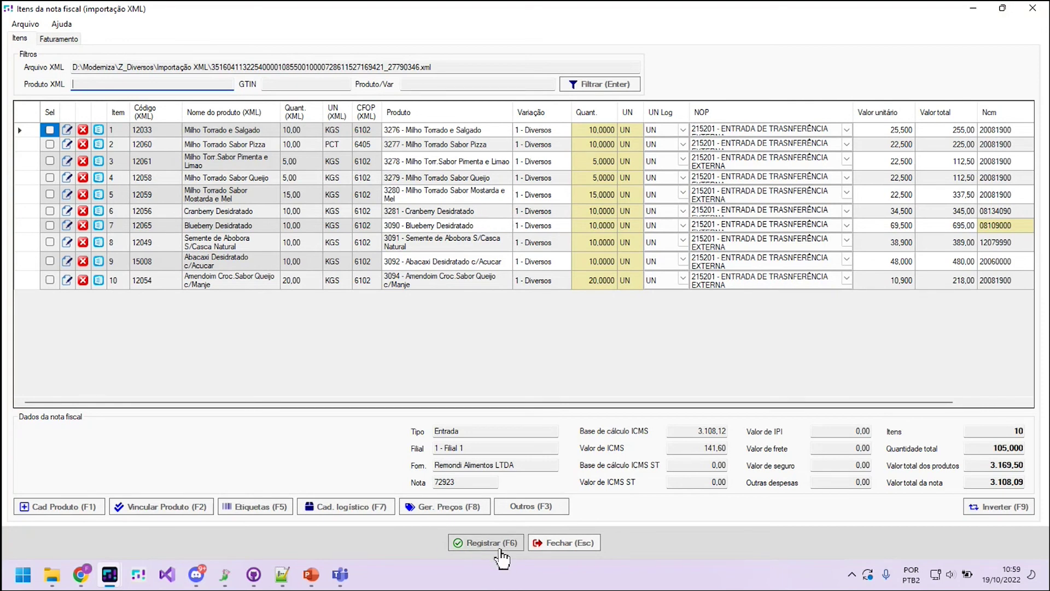
# - Call up the invoice registration and decline it, and review the products linked to the imported XML items
pyautogui.click(497, 549)
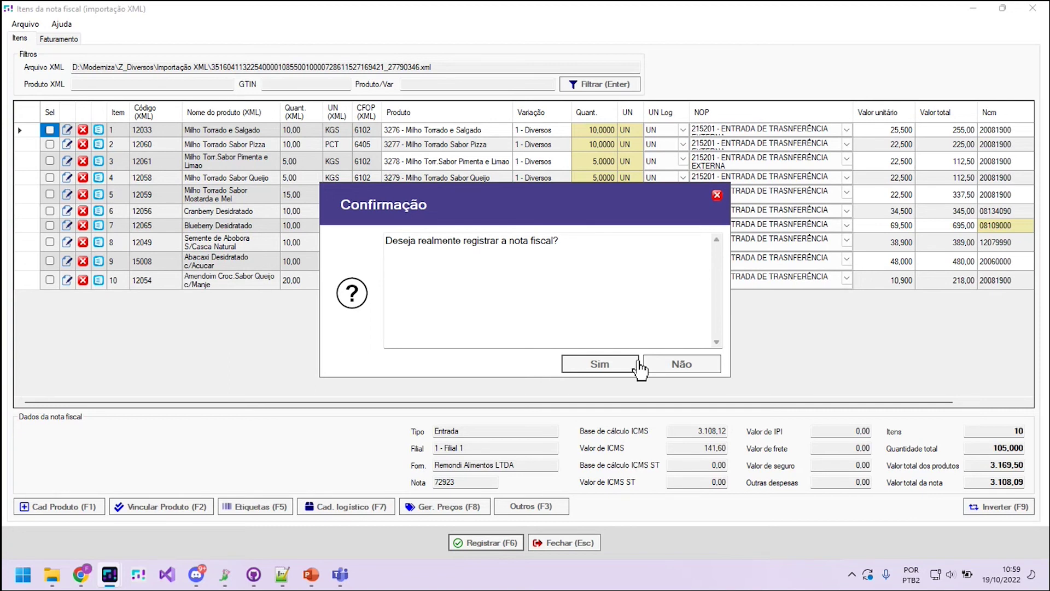
pyautogui.click(674, 364)
pyautogui.moveTo(443, 131); pyautogui.dragTo(457, 200)
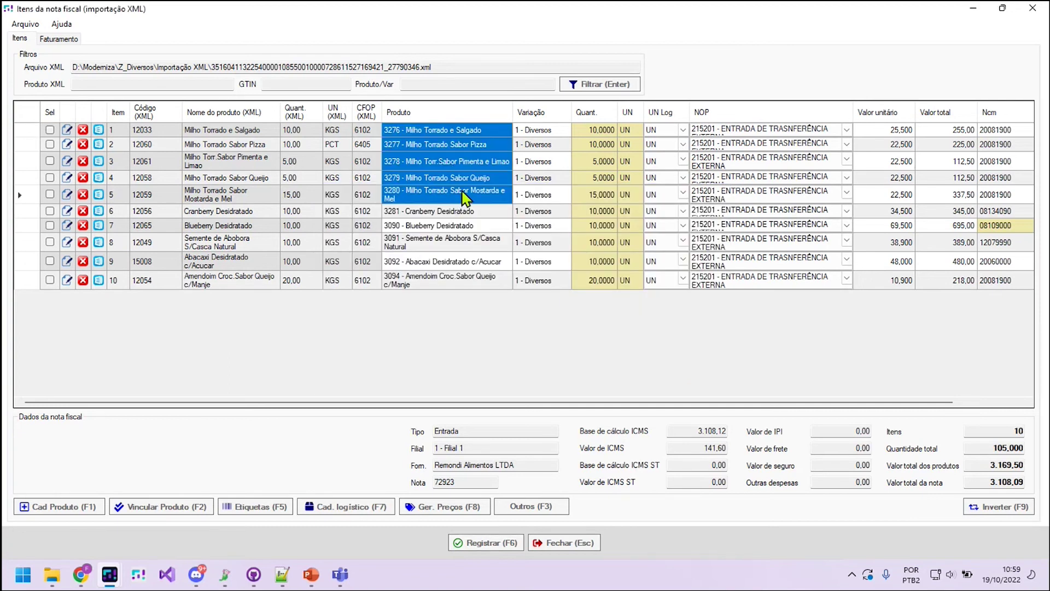
pyautogui.moveTo(444, 216); pyautogui.dragTo(451, 287)
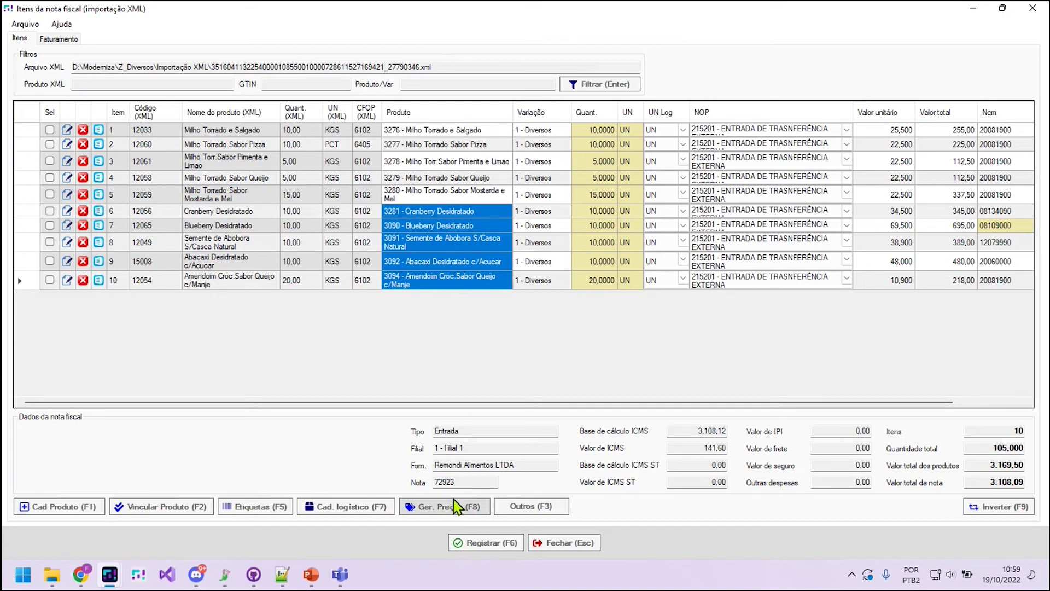
pyautogui.click(441, 266)
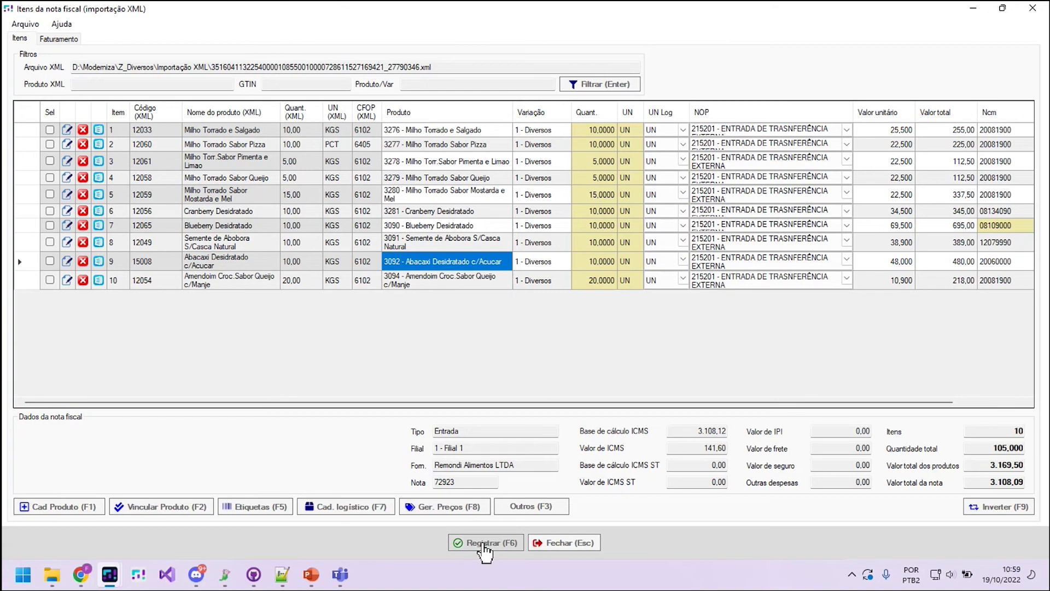
# - Register the imported invoice with confirmation, and close the XML import form
pyautogui.click(484, 544)
pyautogui.click(600, 368)
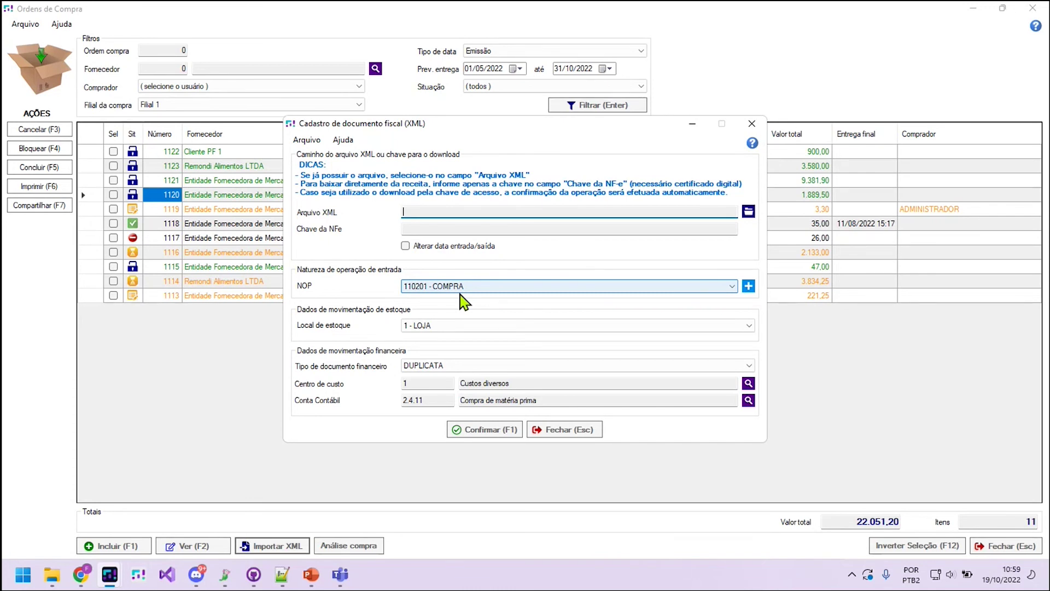
pyautogui.press('Escape')
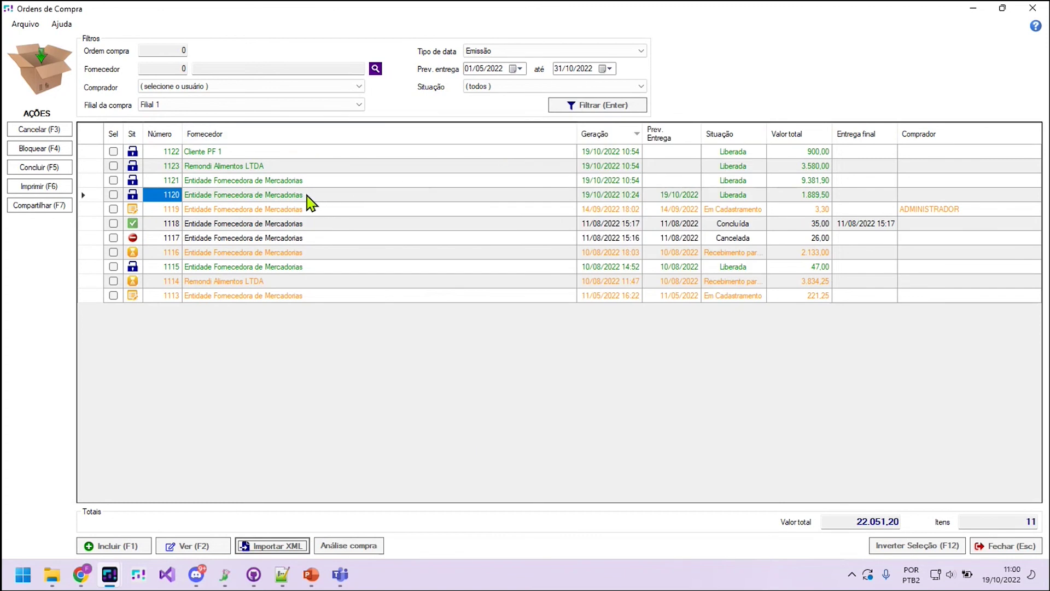
# - Open the purchase order referenced by the imported XML and display its items to check the received quantities
pyautogui.click(377, 197)
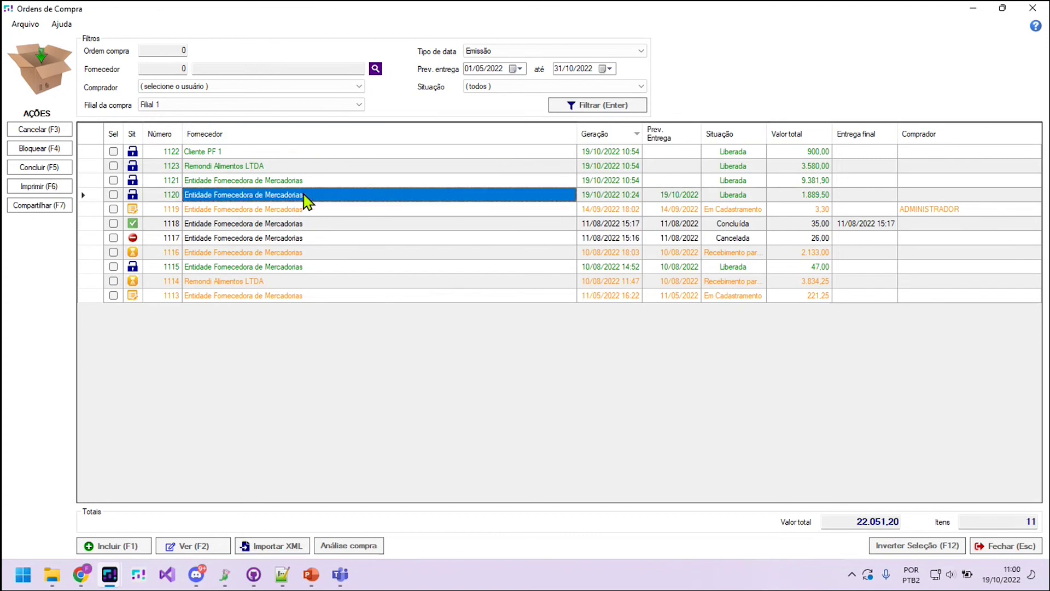
pyautogui.click(193, 545)
pyautogui.click(300, 125)
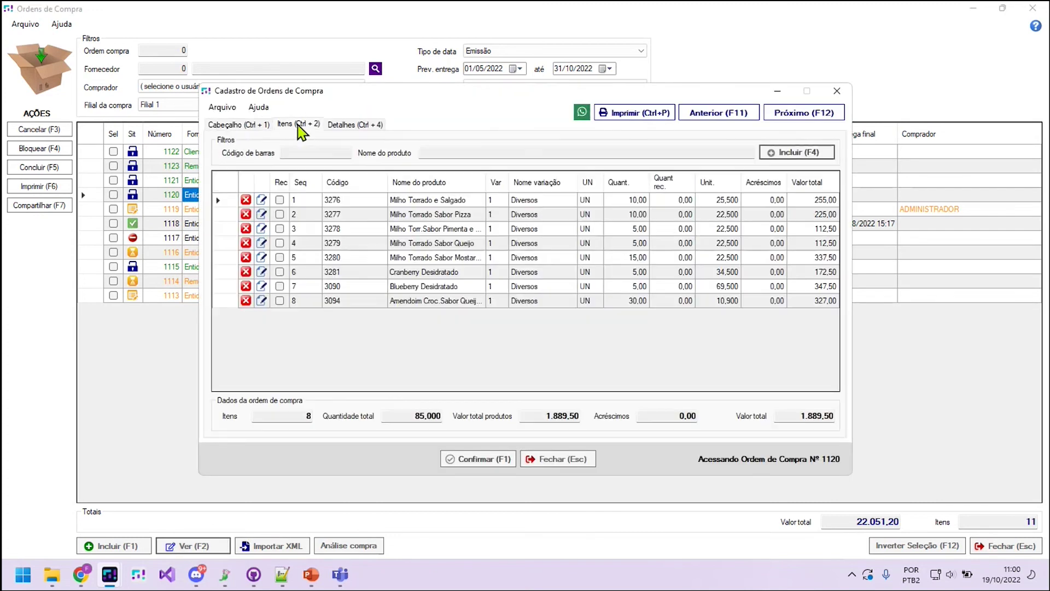
# - Review the header of the open purchase order, close the order, and briefly check the invoice XML in Notepad++
pyautogui.click(244, 125)
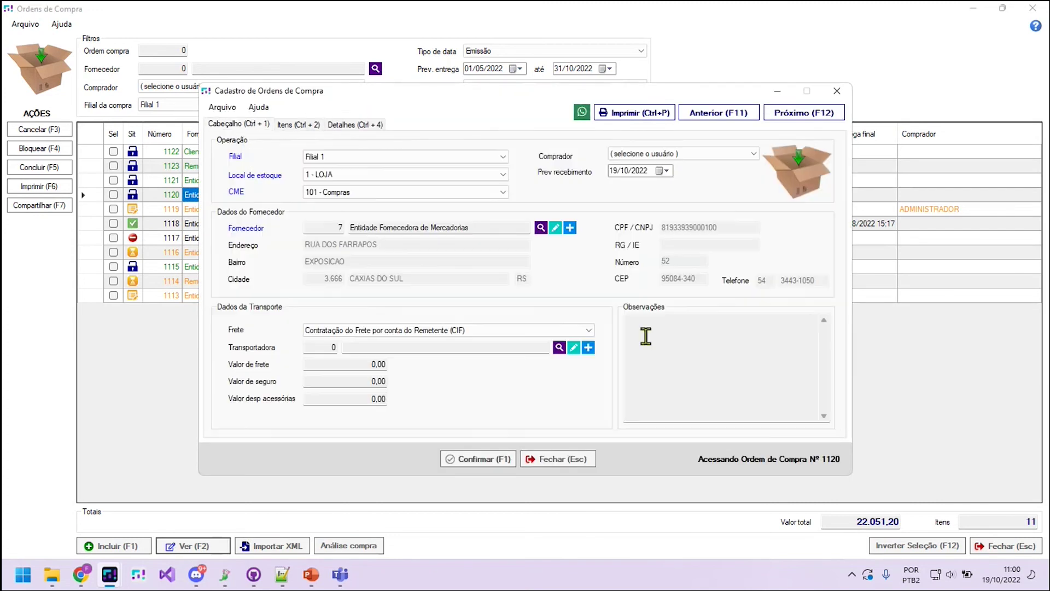
pyautogui.click(542, 462)
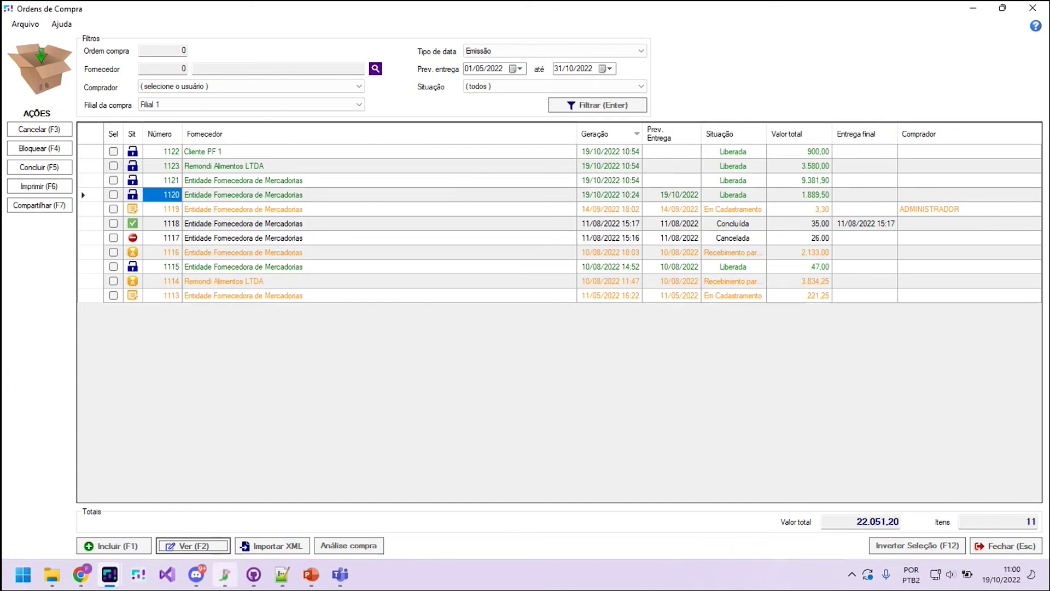
pyautogui.click(281, 574)
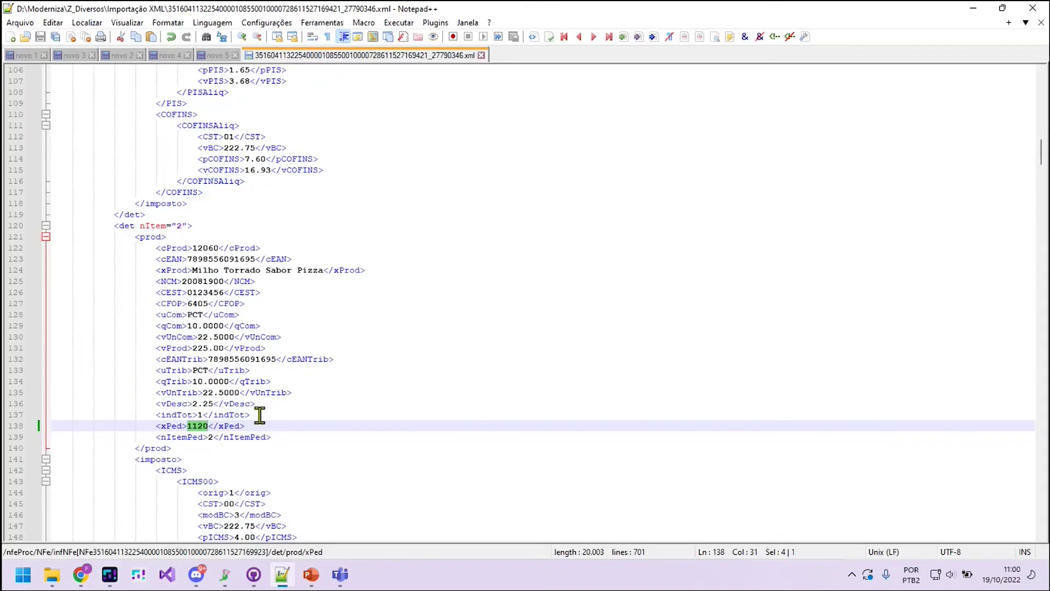
pyautogui.click(979, 9)
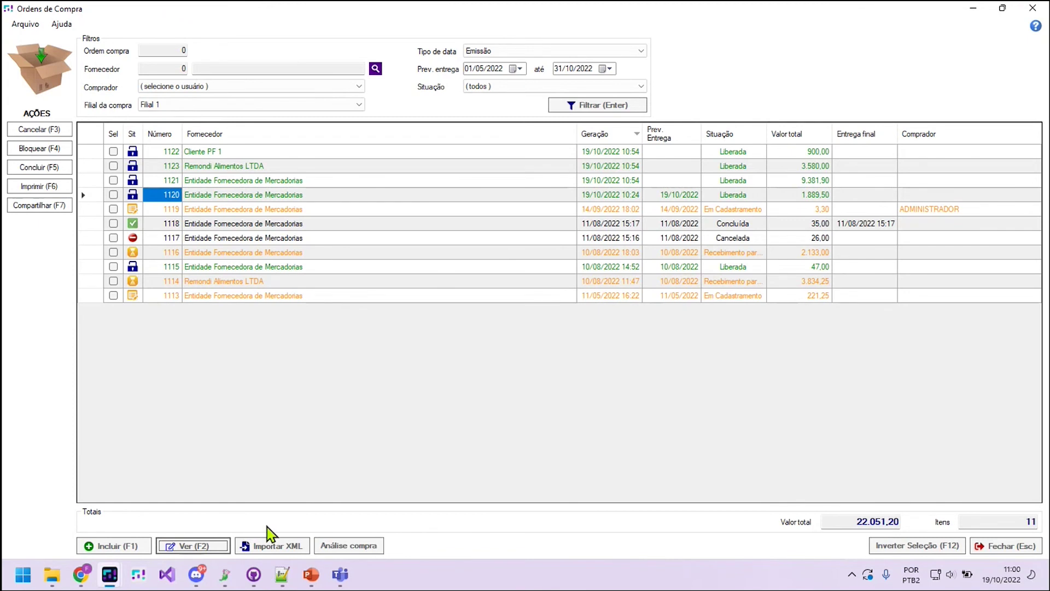
# - Open the XML import form, and in Notepad++ change the last digit of the invoice XML's nNF value to 4
pyautogui.click(269, 546)
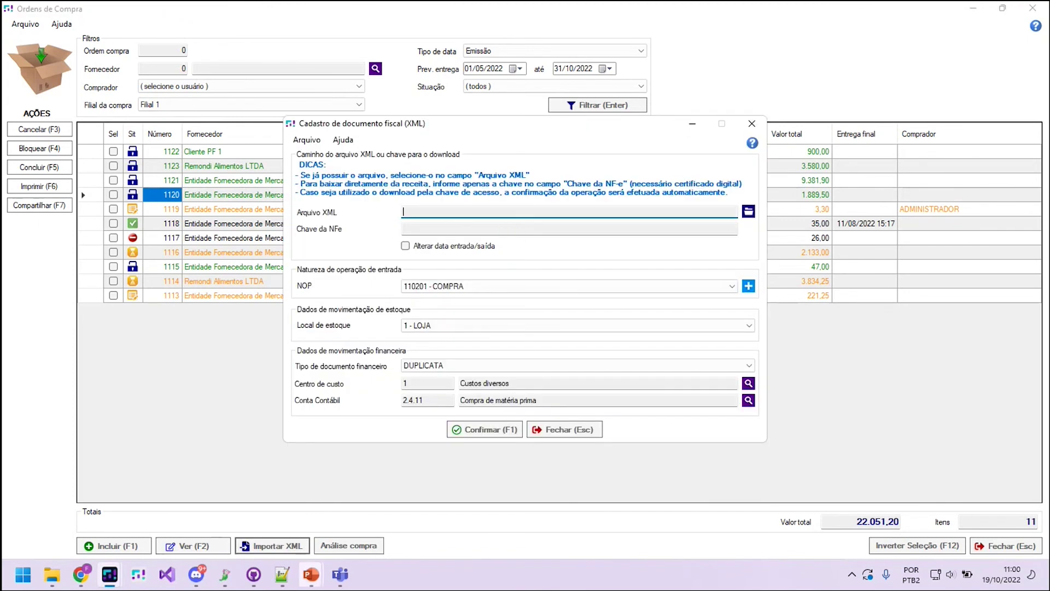
pyautogui.click(282, 574)
pyautogui.scroll(20, 311, 164)
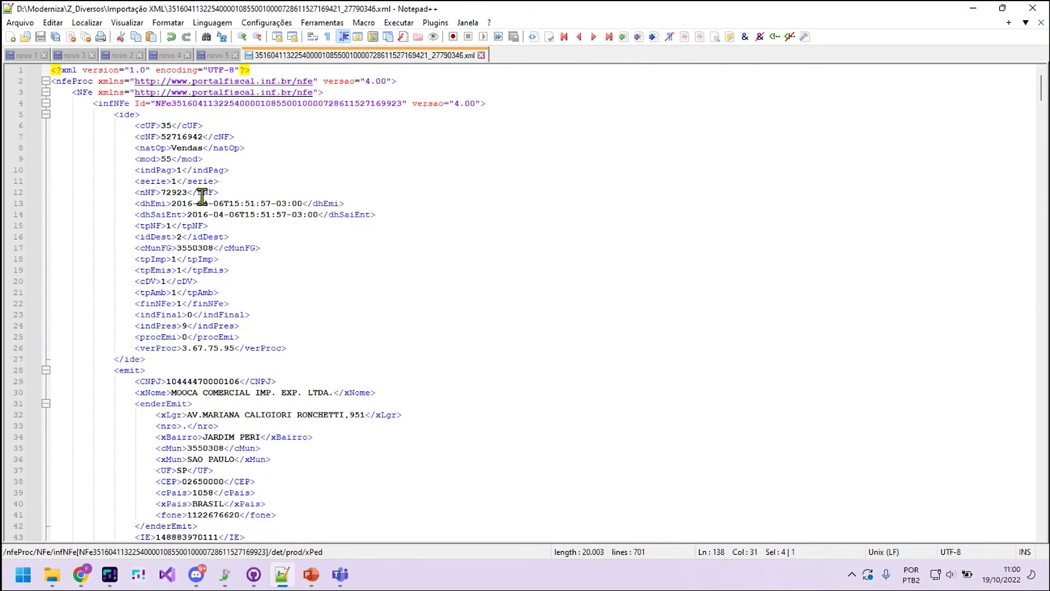
pyautogui.click(189, 193)
pyautogui.press('BackSpace')
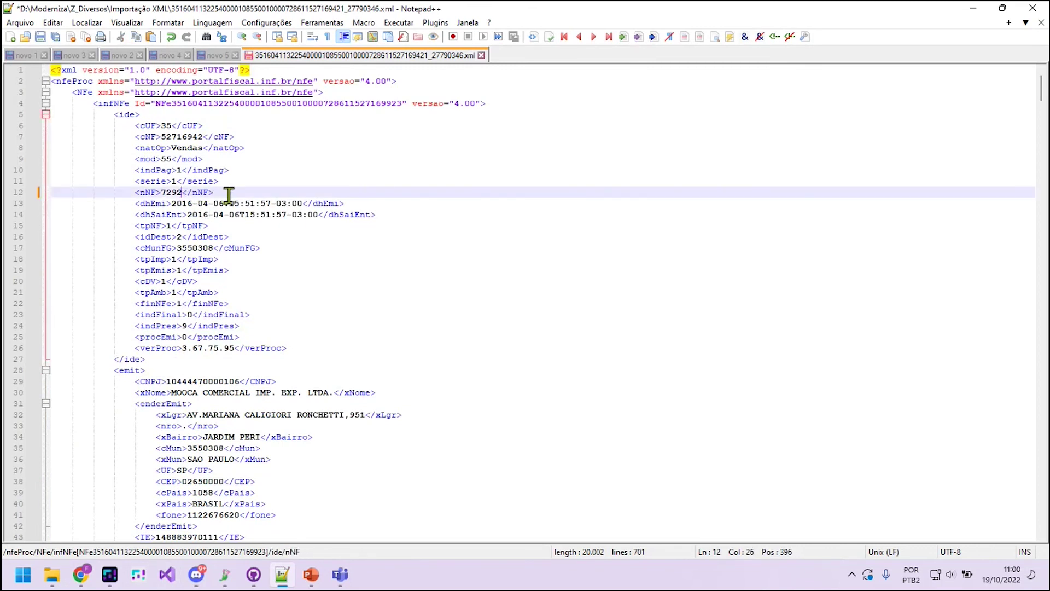
pyautogui.write('4')
# - Change the last digit of the infNFe Id to 4 and save the invoice XML
pyautogui.click(403, 104)
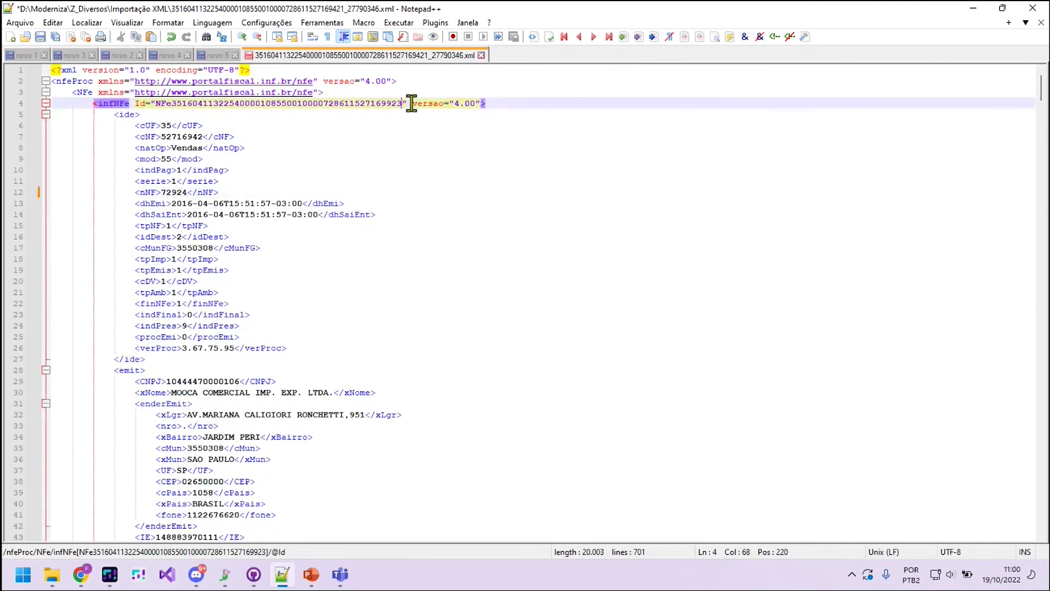
pyautogui.press('BackSpace')
pyautogui.write('4')
pyautogui.hotkey('ctrl', 's')
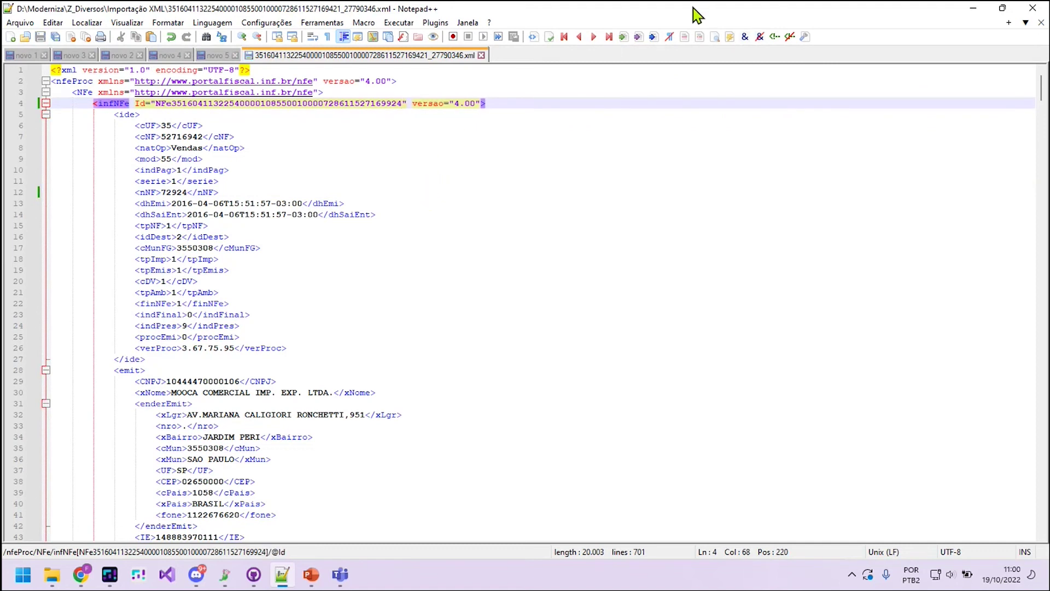
# - Return to Ordens de Compra, import the edited invoice XML from the Importação XML folder, and register the invoice with confirmation
pyautogui.hotkey('alt', 'Tab')
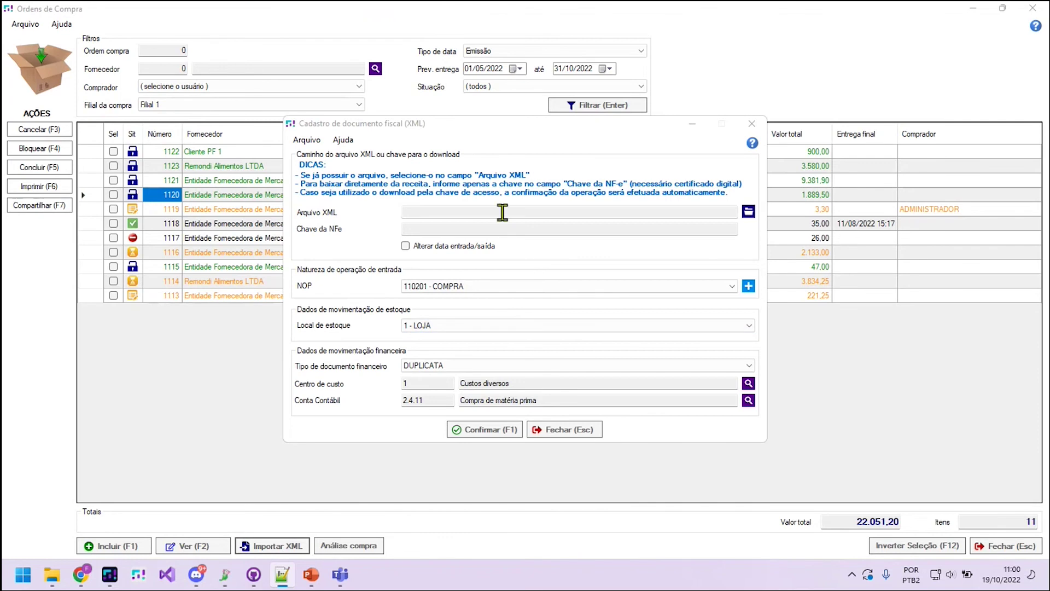
pyautogui.press('Return')
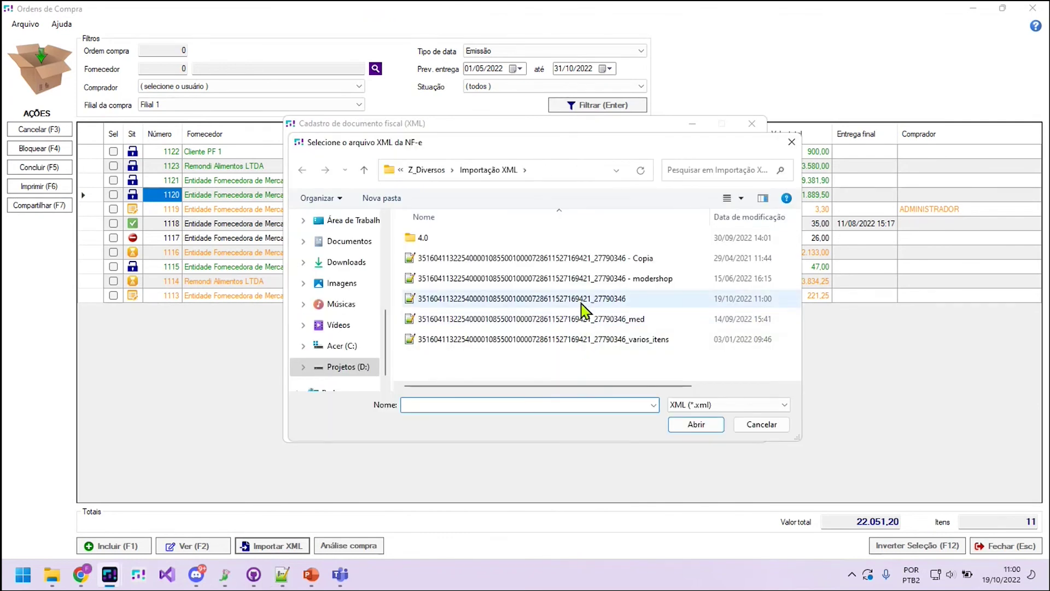
pyautogui.doubleClick(581, 304)
pyautogui.click(484, 429)
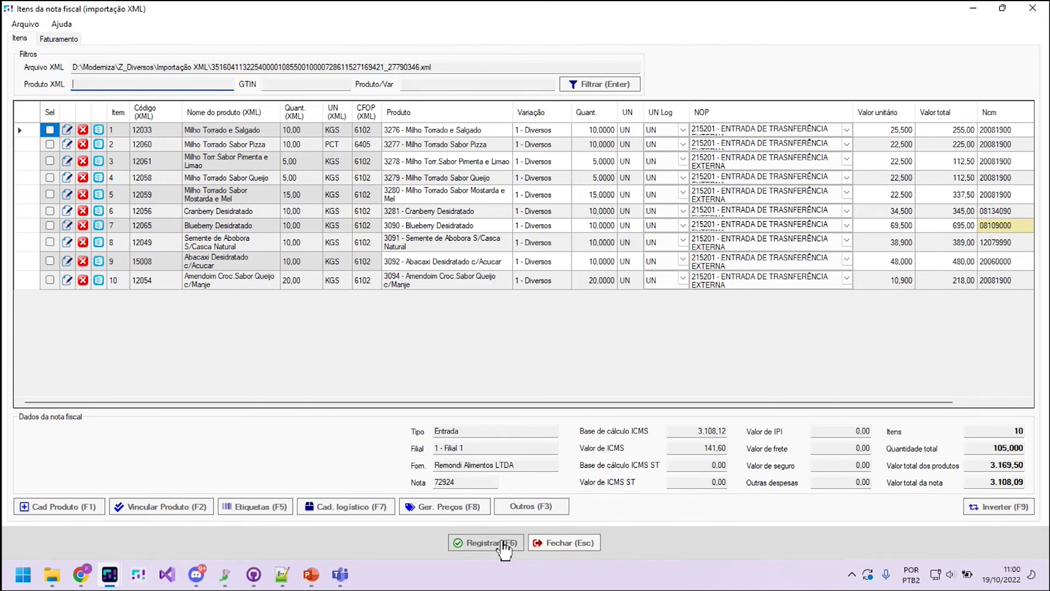
pyautogui.click(504, 543)
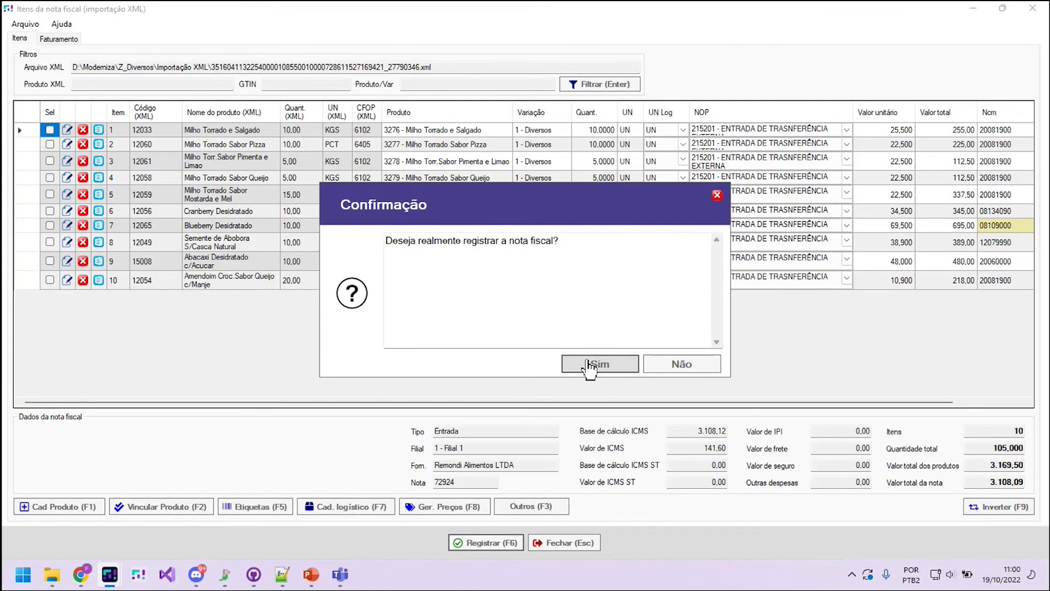
pyautogui.click(589, 367)
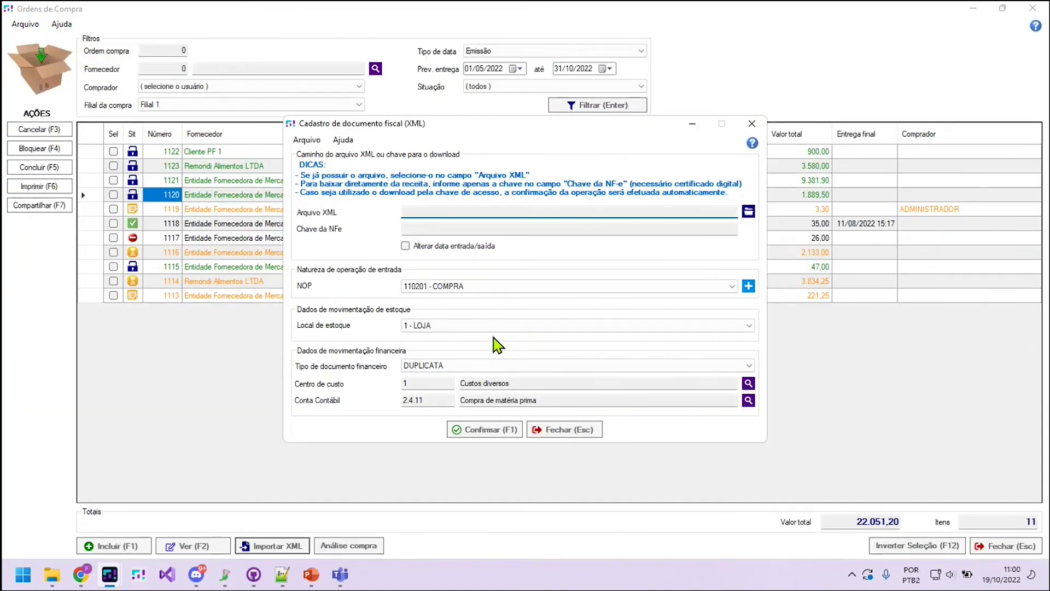
# - Close the XML import form, refresh the order list, and review the items and header of the order referenced by the XML
pyautogui.click(566, 427)
pyautogui.click(608, 107)
pyautogui.click(188, 545)
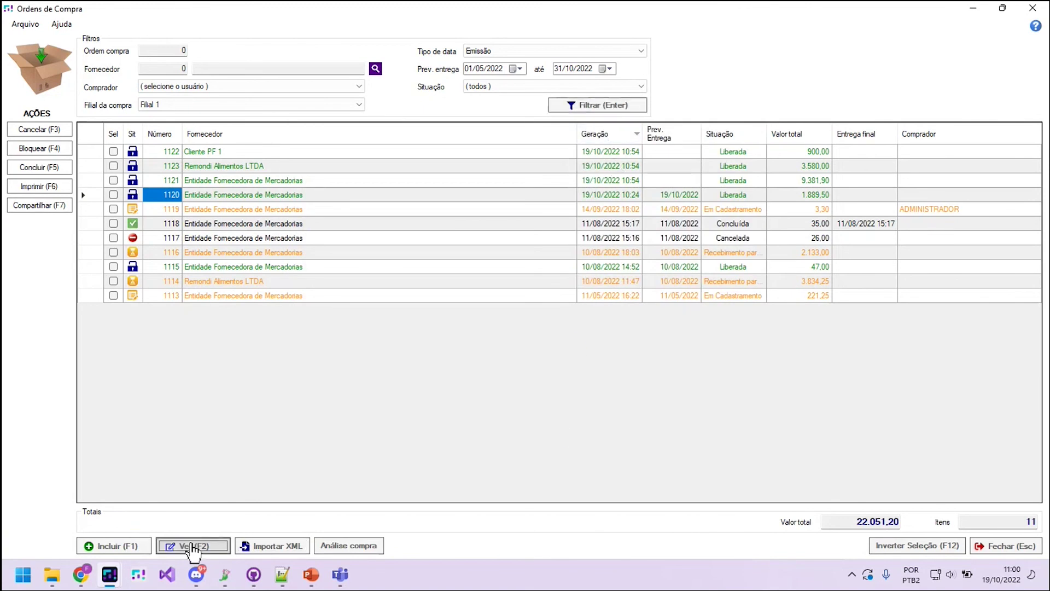
pyautogui.click(309, 125)
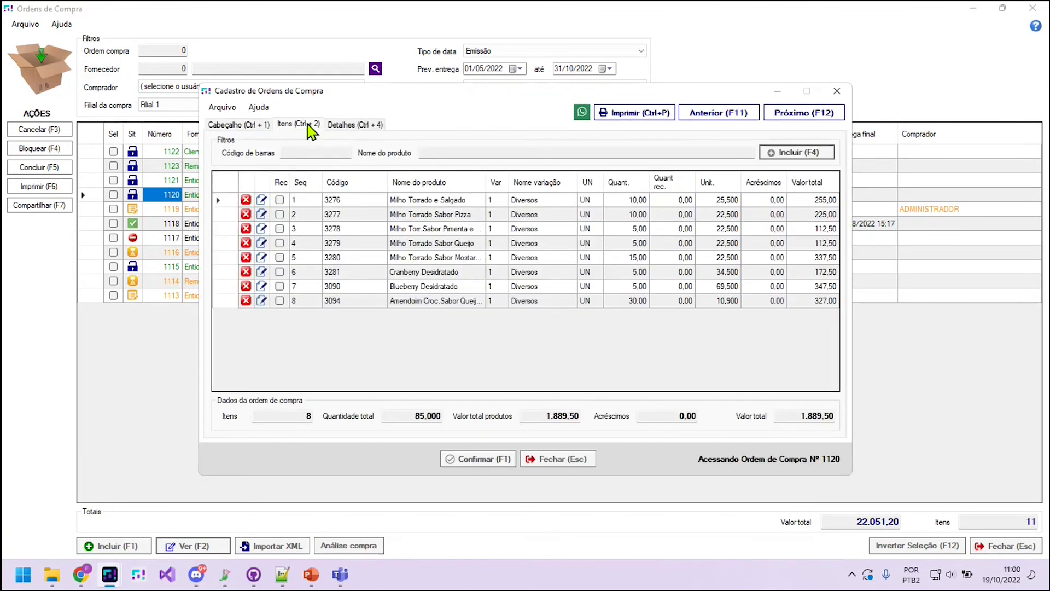
pyautogui.click(253, 132)
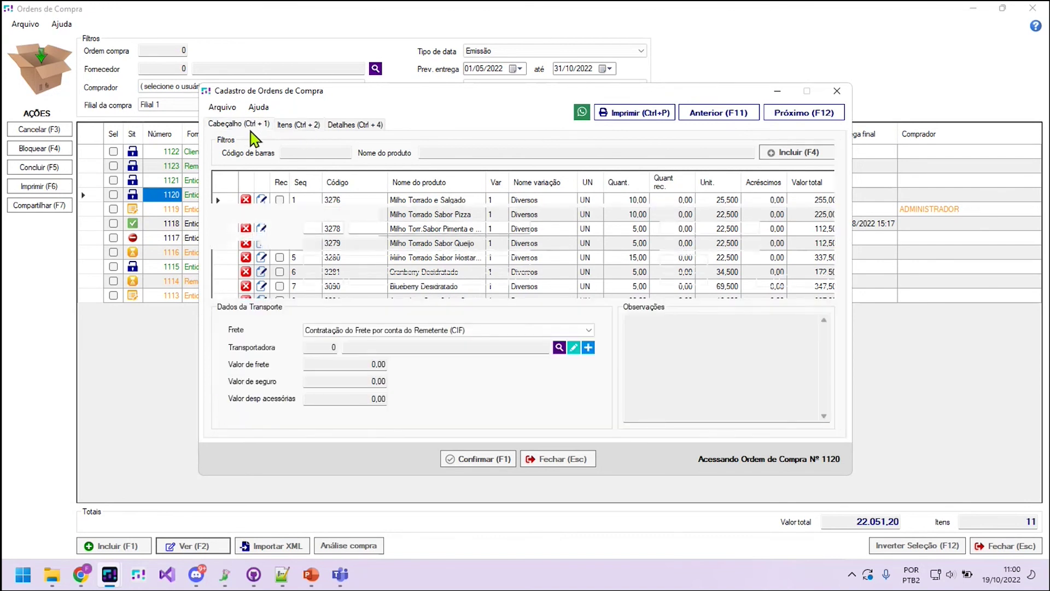
pyautogui.click(836, 91)
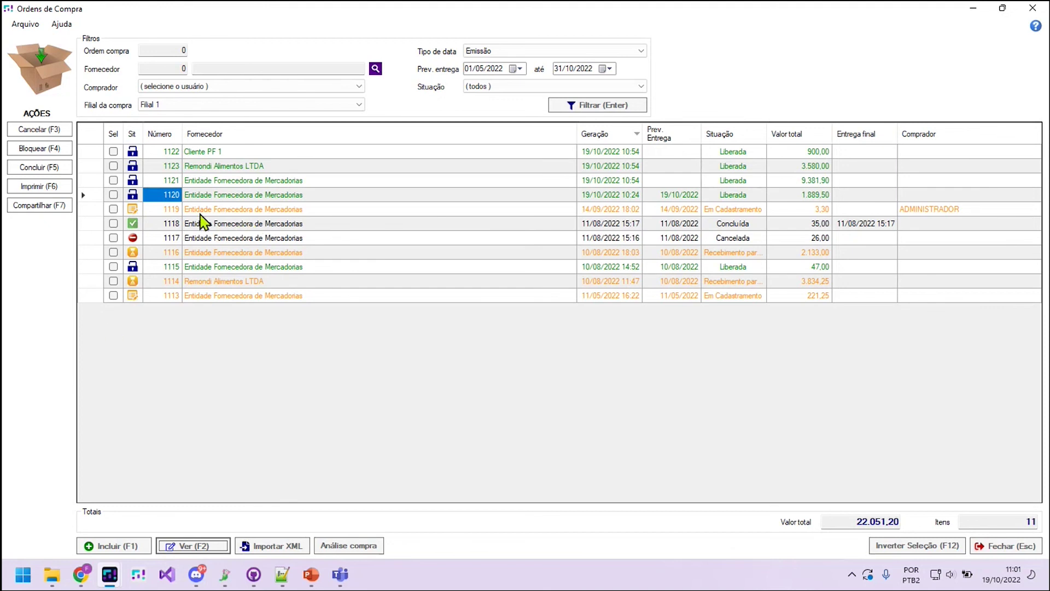
# - Open the partially received order generated on 10/08/2022 18:03, compare its items' ordered and received quantities, and display its header notes
pyautogui.click(180, 254)
pyautogui.click(205, 545)
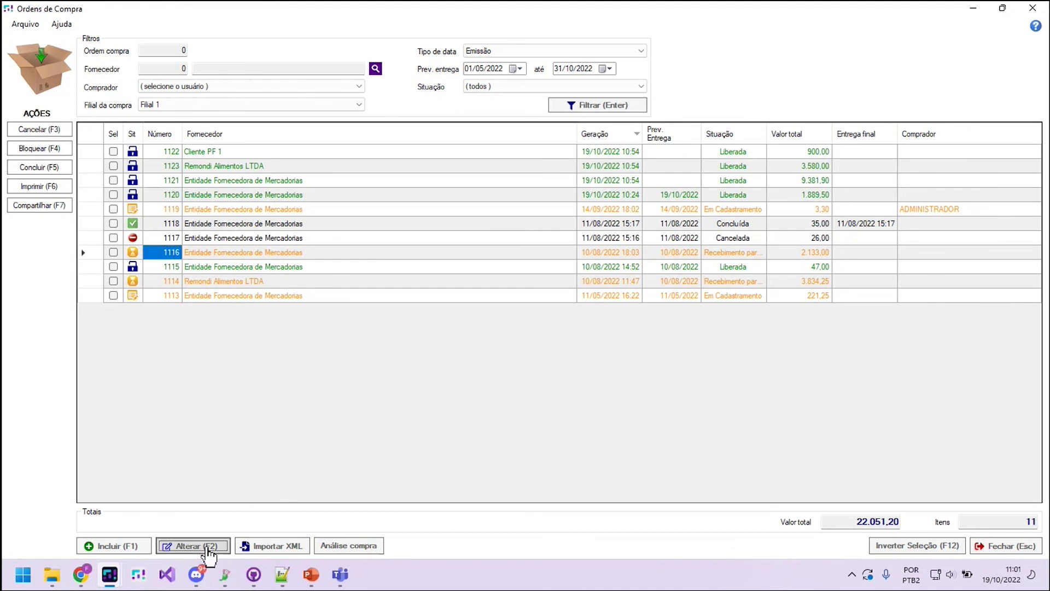
pyautogui.click(307, 125)
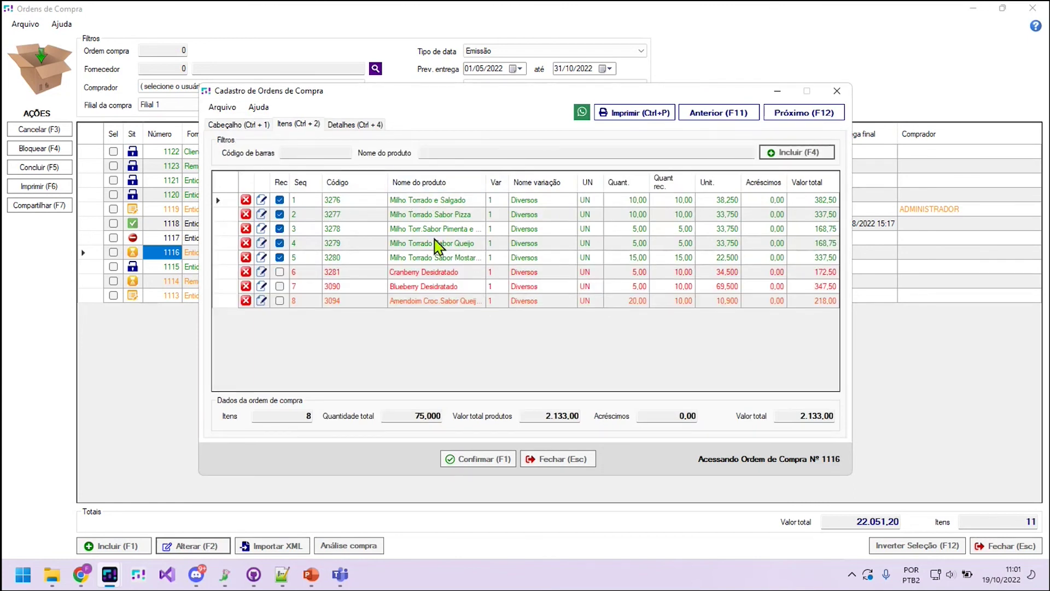
pyautogui.moveTo(647, 200)
pyautogui.mouseDown()
pyautogui.moveTo(654, 267)
pyautogui.moveTo(642, 285)
pyautogui.mouseUp()
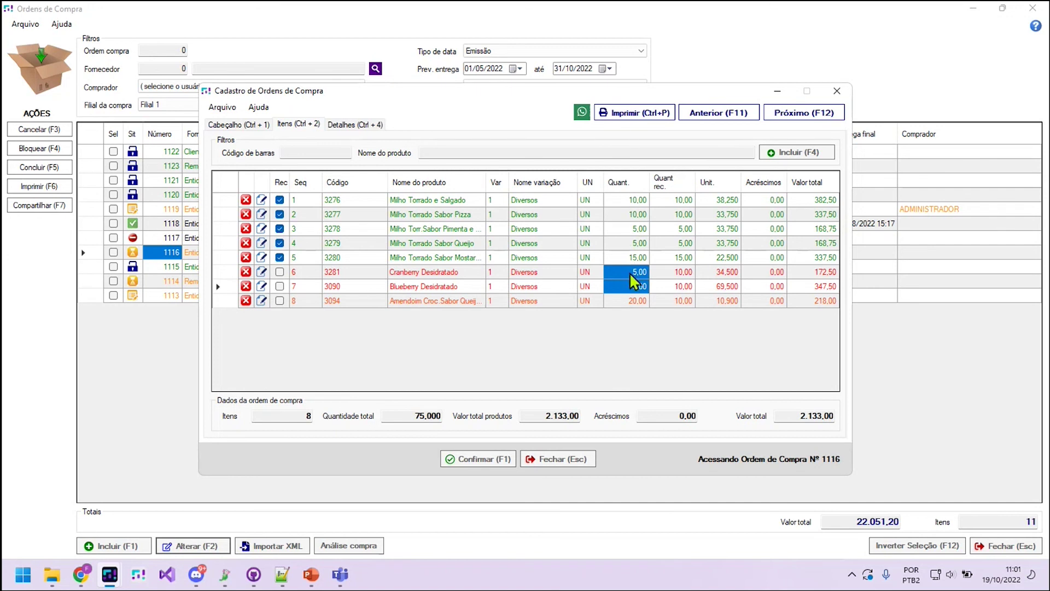
pyautogui.click(674, 273)
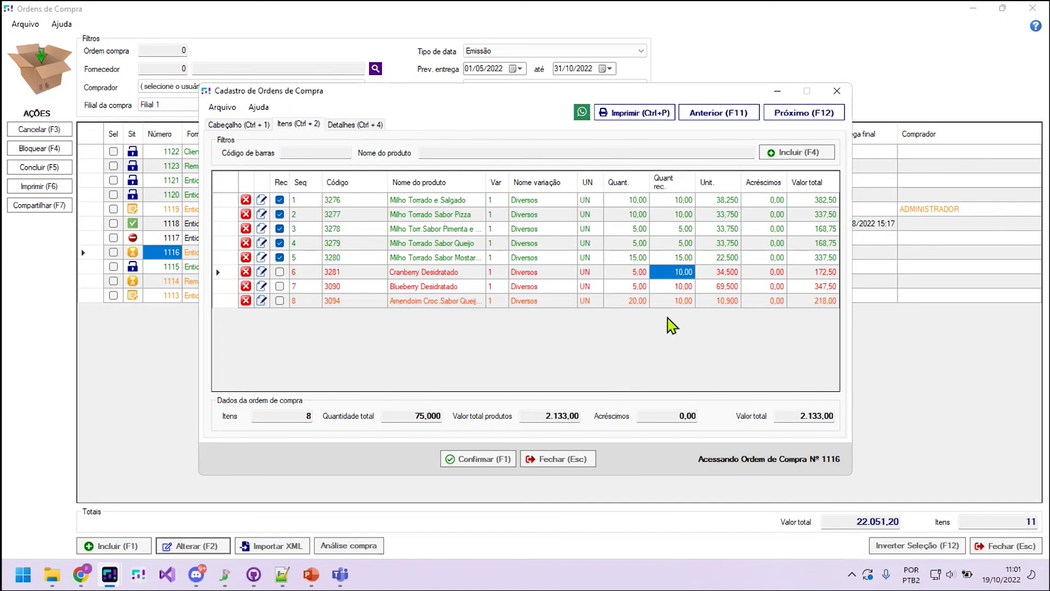
pyautogui.click(637, 303)
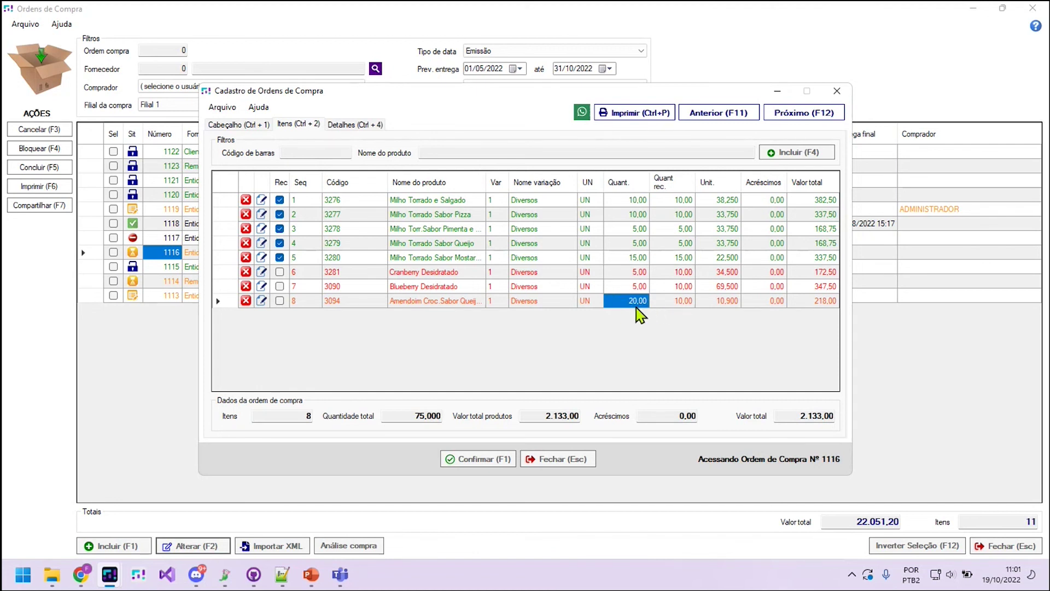
pyautogui.click(684, 301)
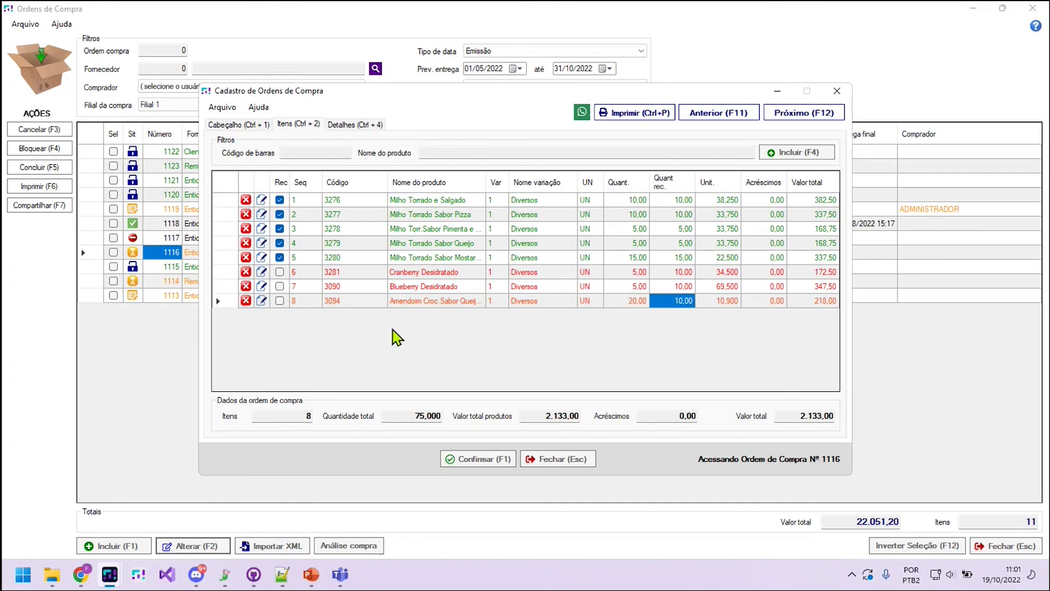
pyautogui.click(251, 129)
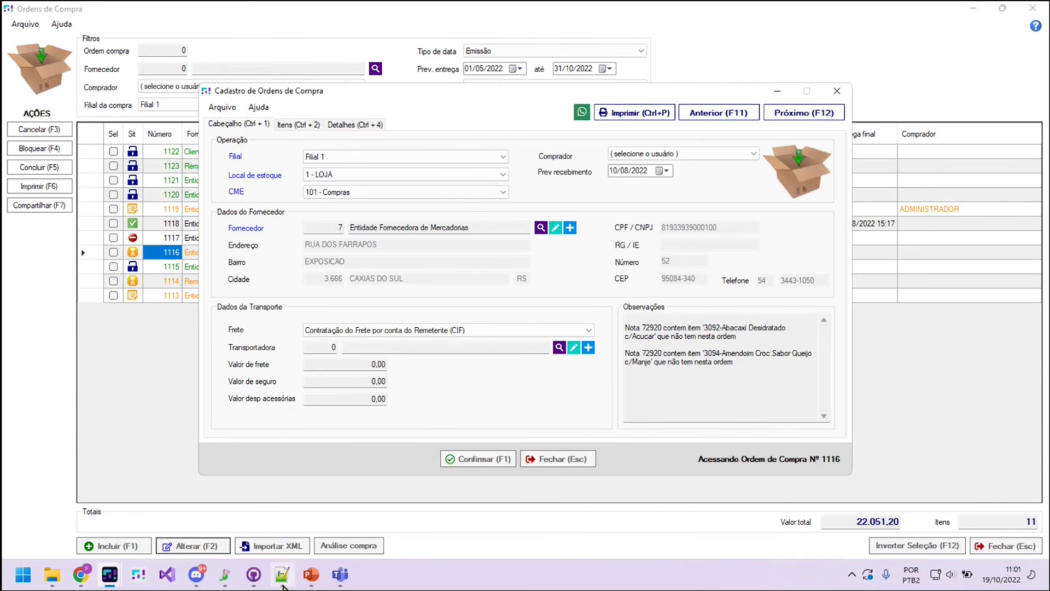
# - Switch to Notepad++, search the invoice XML for "abaca", and highlight the xPed value of the item found
pyautogui.moveTo(284, 586)
pyautogui.hotkey('alt', 'Tab')
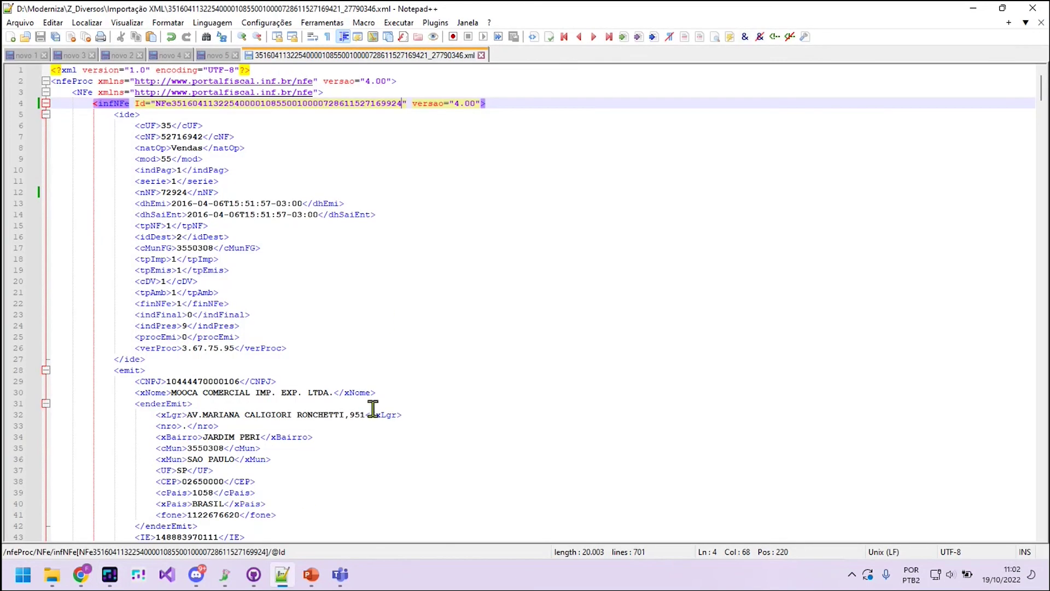
pyautogui.scroll(-20, 372, 409)
pyautogui.scroll(-16, 407, 488)
pyautogui.click(440, 469)
pyautogui.hotkey('ctrl', 'f')
pyautogui.write('a')
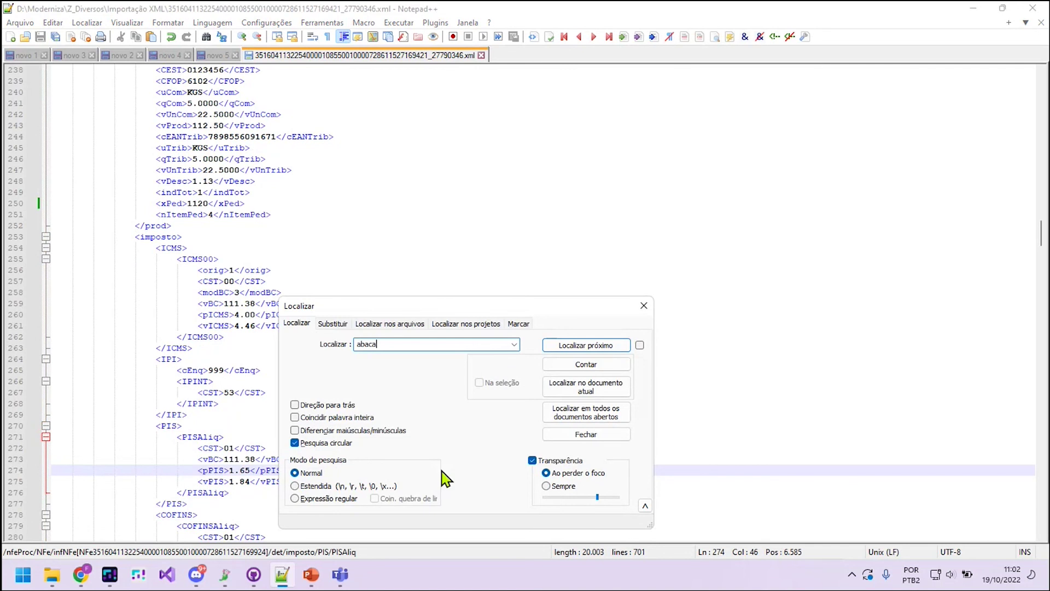
pyautogui.write('baca')
pyautogui.press('Return')
pyautogui.press('Escape')
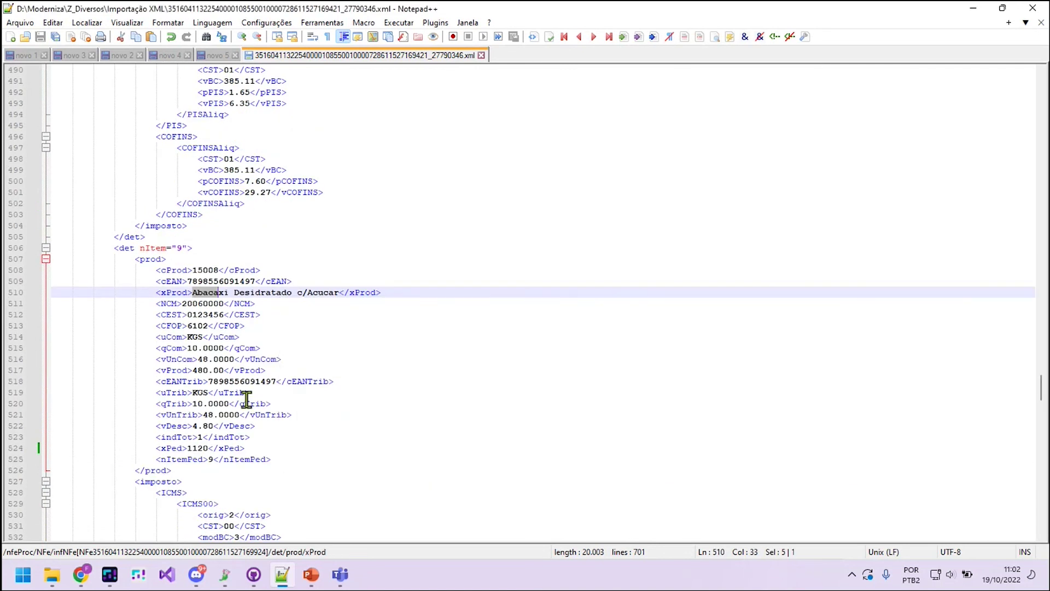
pyautogui.doubleClick(206, 448)
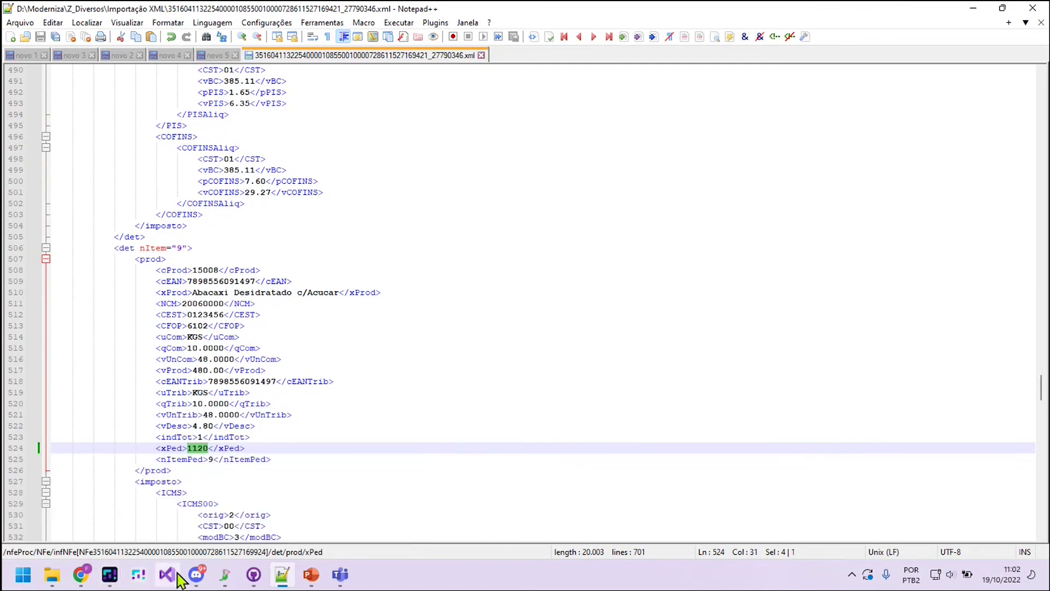
# - Return to the partially received order and examine the Observações notes about invoice items missing from the order
pyautogui.moveTo(134, 575)
pyautogui.click(394, 511)
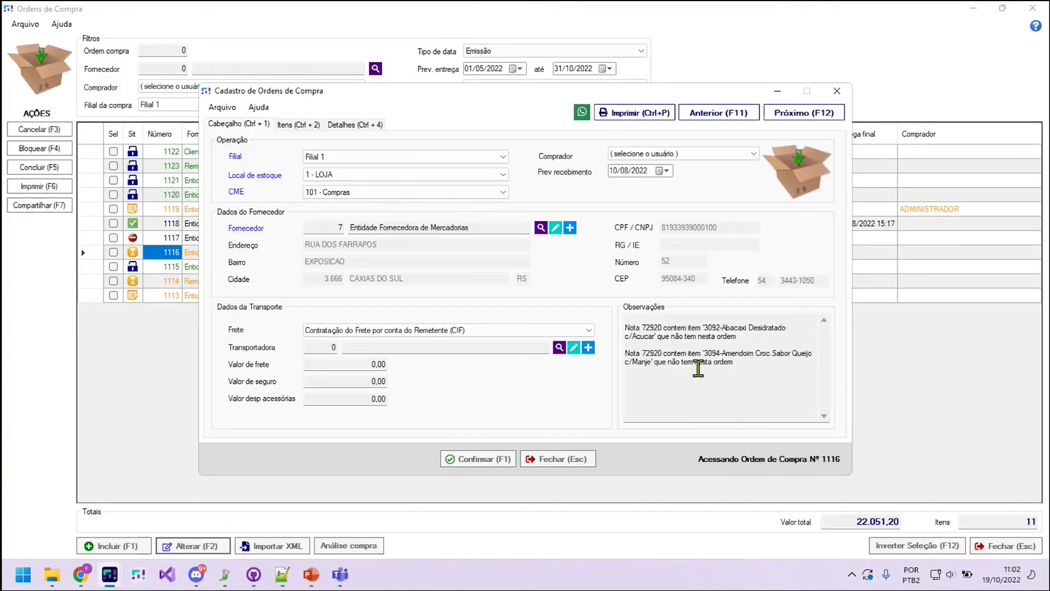
pyautogui.moveTo(628, 330); pyautogui.dragTo(802, 333)
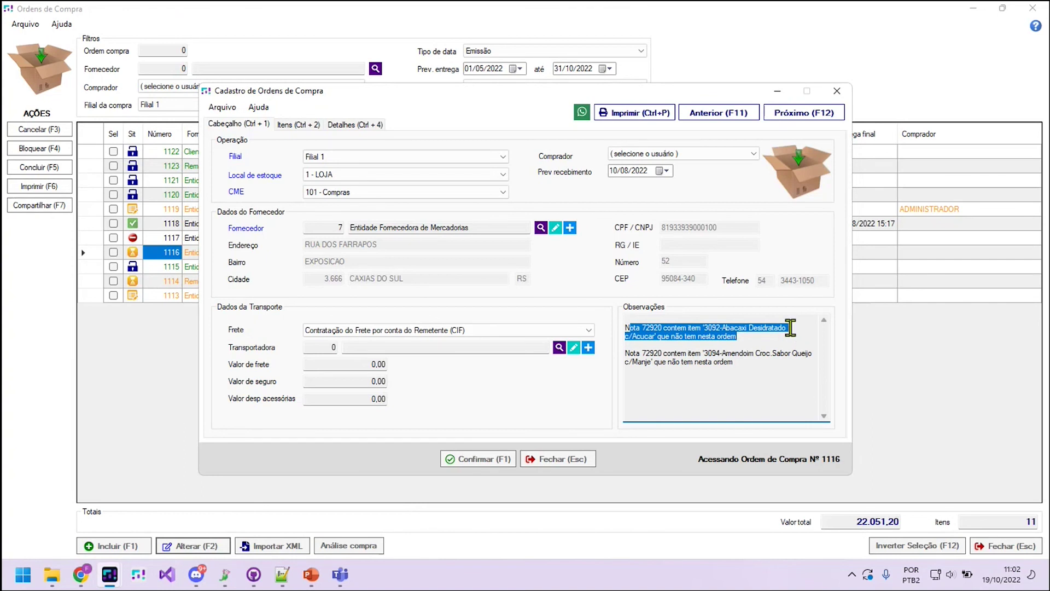
pyautogui.click(789, 329)
pyautogui.moveTo(643, 327); pyautogui.dragTo(767, 331)
pyautogui.click(704, 328)
pyautogui.click(673, 333)
pyautogui.moveTo(658, 341); pyautogui.dragTo(756, 342)
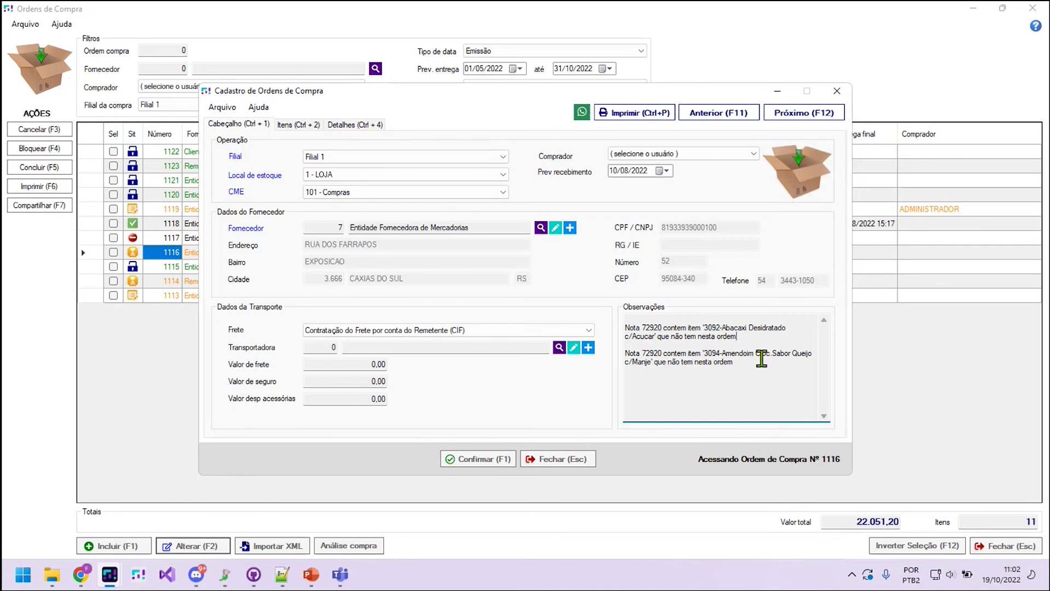
pyautogui.click(759, 367)
# - Recheck and close the partially received order, and widen the Situação column in the order list
pyautogui.click(296, 126)
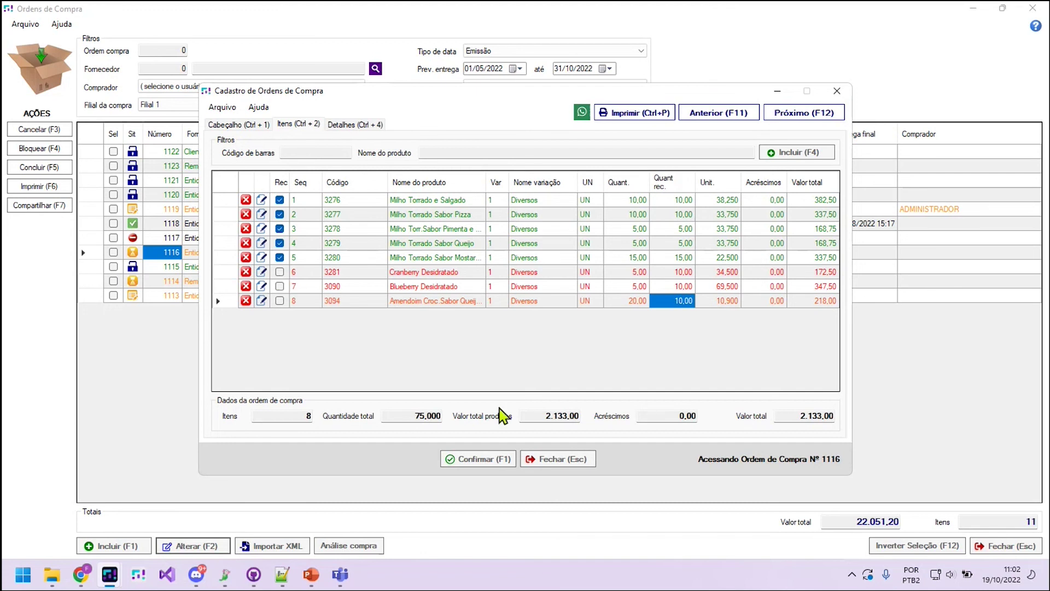
pyautogui.click(571, 463)
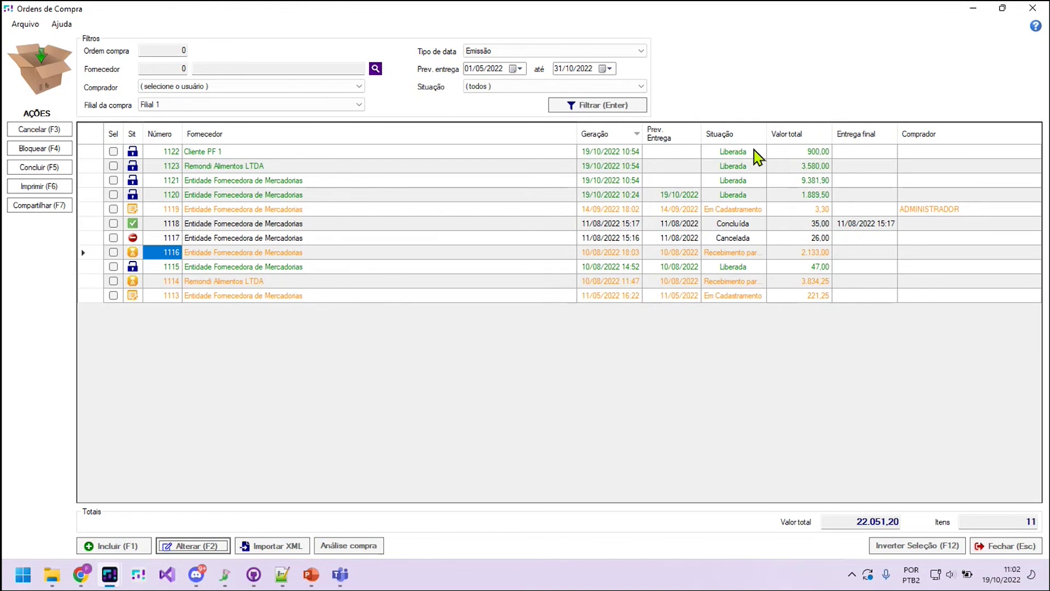
pyautogui.moveTo(766, 133)
pyautogui.mouseDown()
pyautogui.moveTo(815, 141)
pyautogui.moveTo(761, 135)
pyautogui.mouseUp()
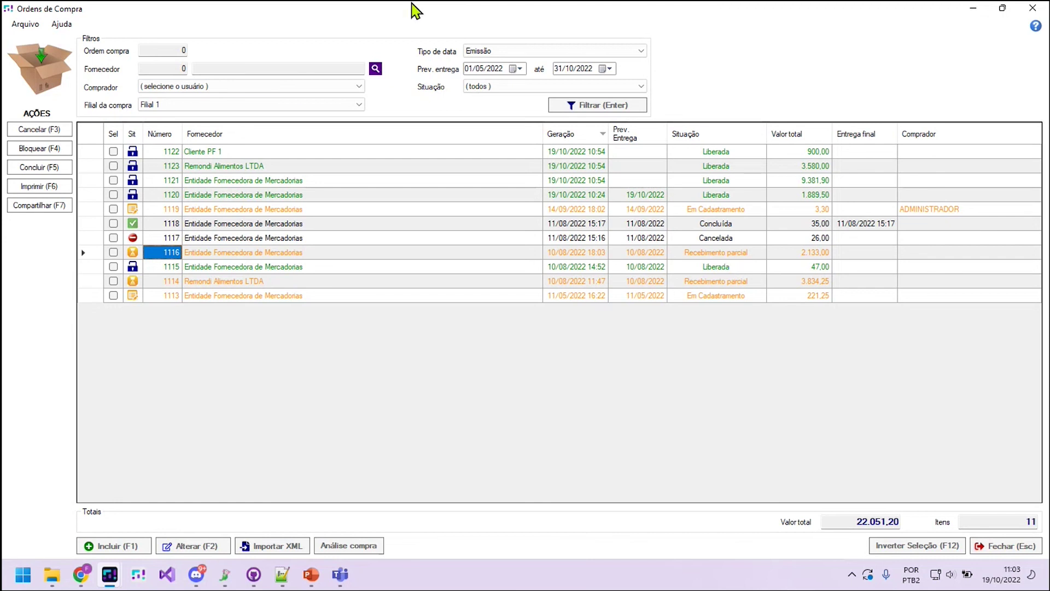
# - Review the Situação filter's options, keep it at (todos), and select the partially received order generated on 10/08/2022 18:03
pyautogui.click(508, 87)
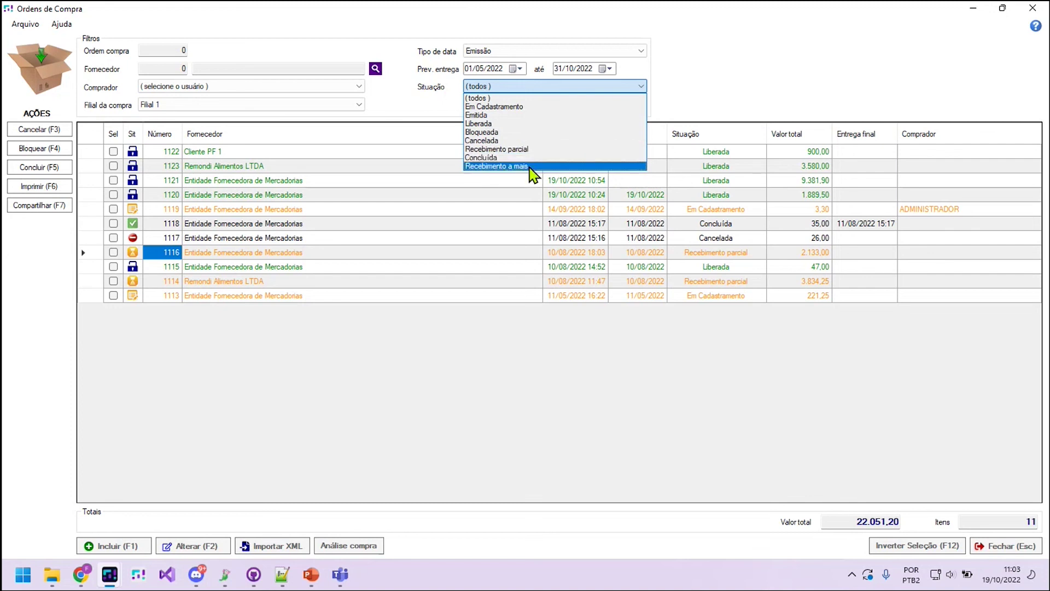
pyautogui.click(600, 402)
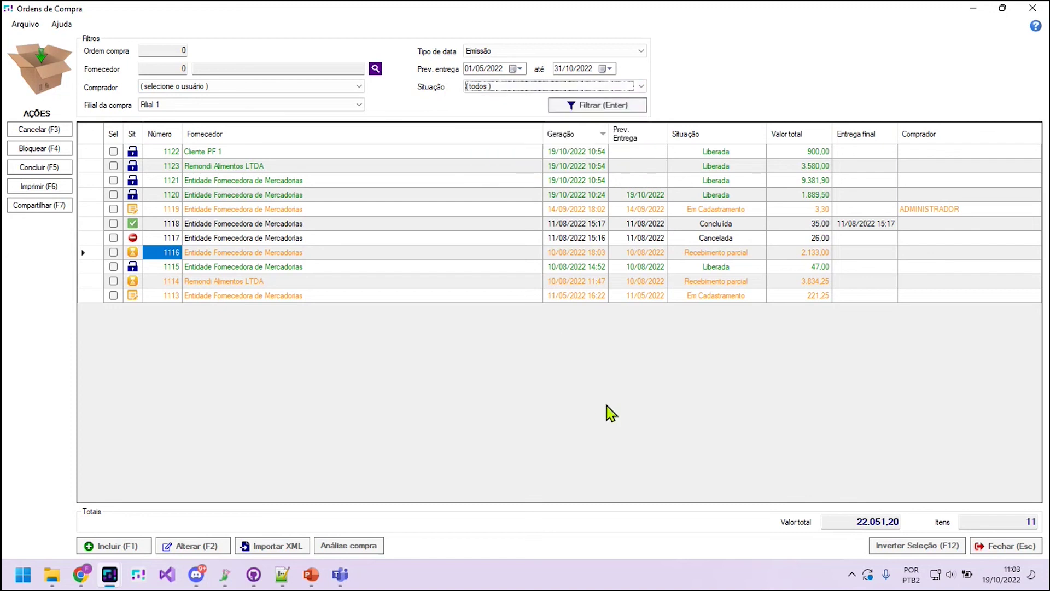
pyautogui.click(711, 256)
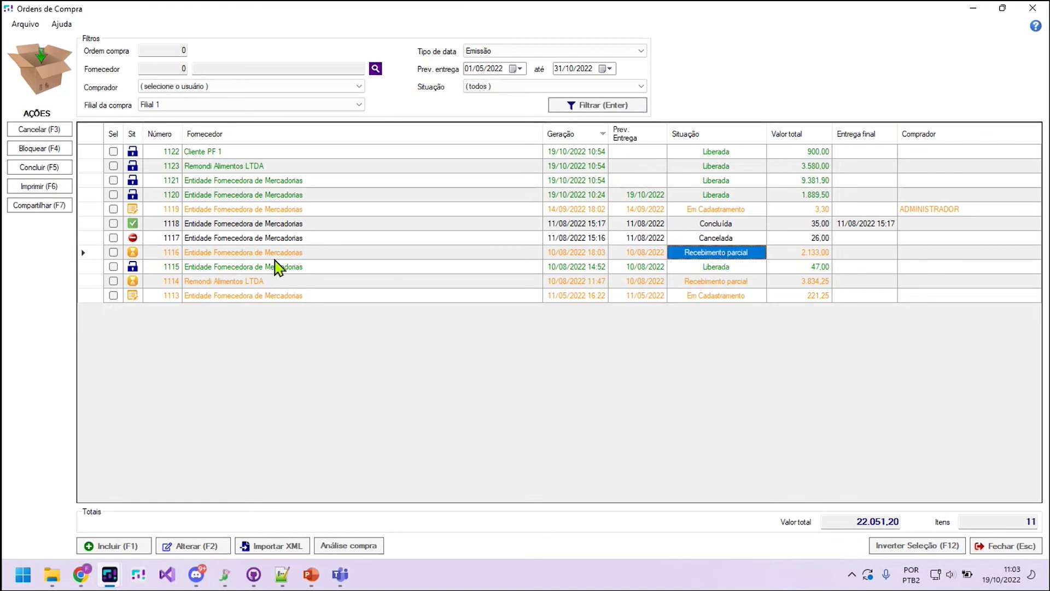
pyautogui.moveTo(133, 259)
# - Open the online manual for purchase orders and examine the "Cores da lista de itens" colour legend
pyautogui.click(1035, 28)
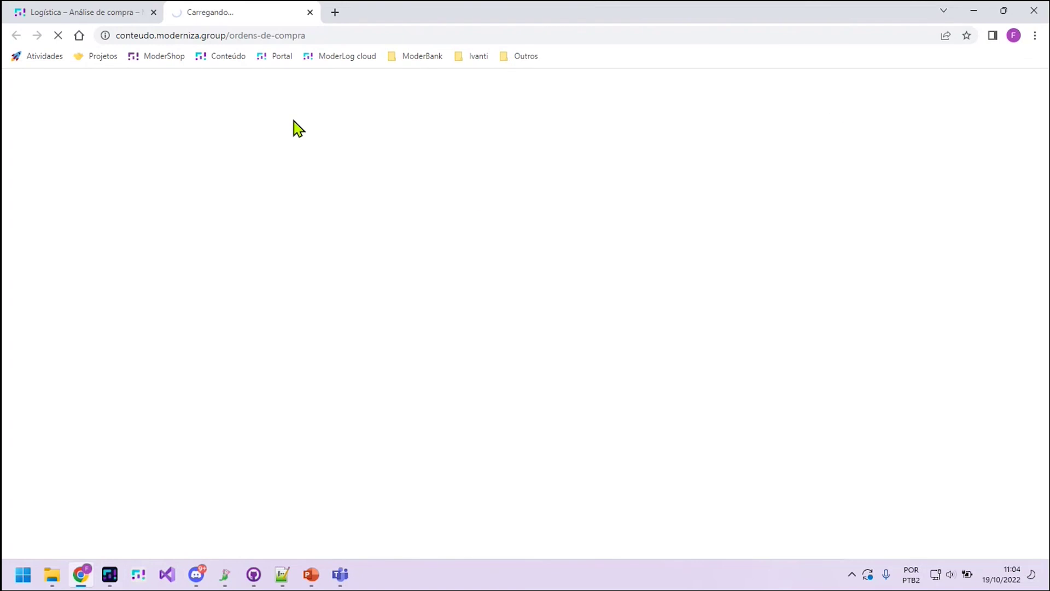
pyautogui.scroll(-15, 257, 352)
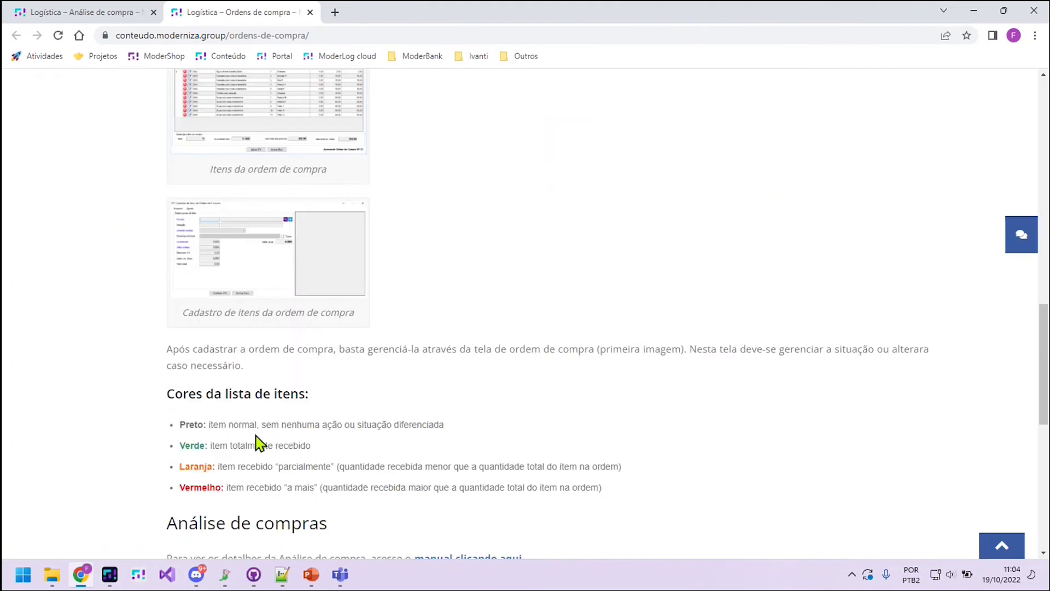
pyautogui.scroll(-2, 257, 443)
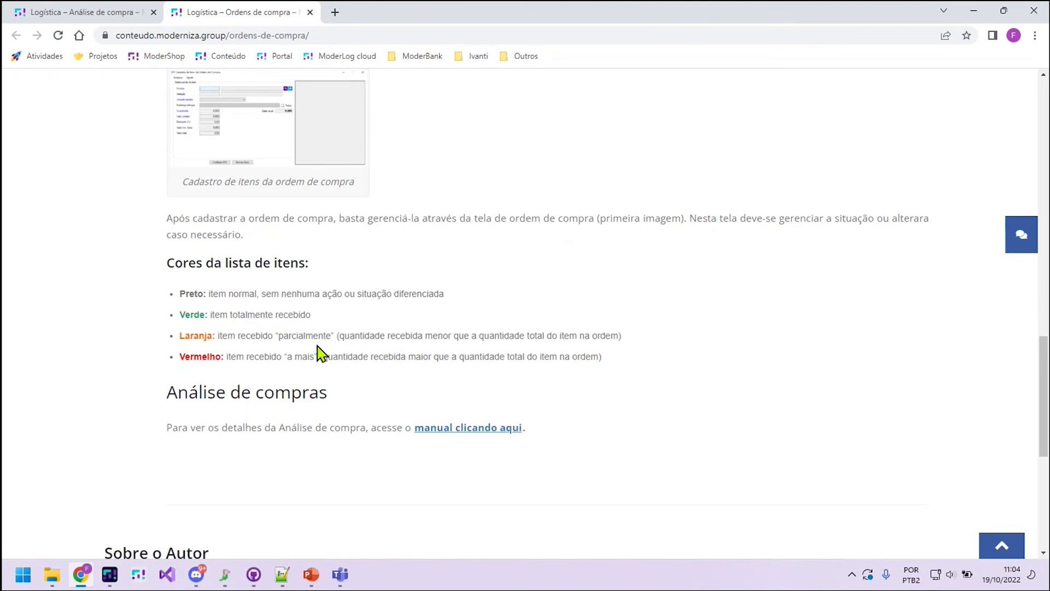
pyautogui.scroll(1, 322, 358)
pyautogui.scroll(-2, 296, 382)
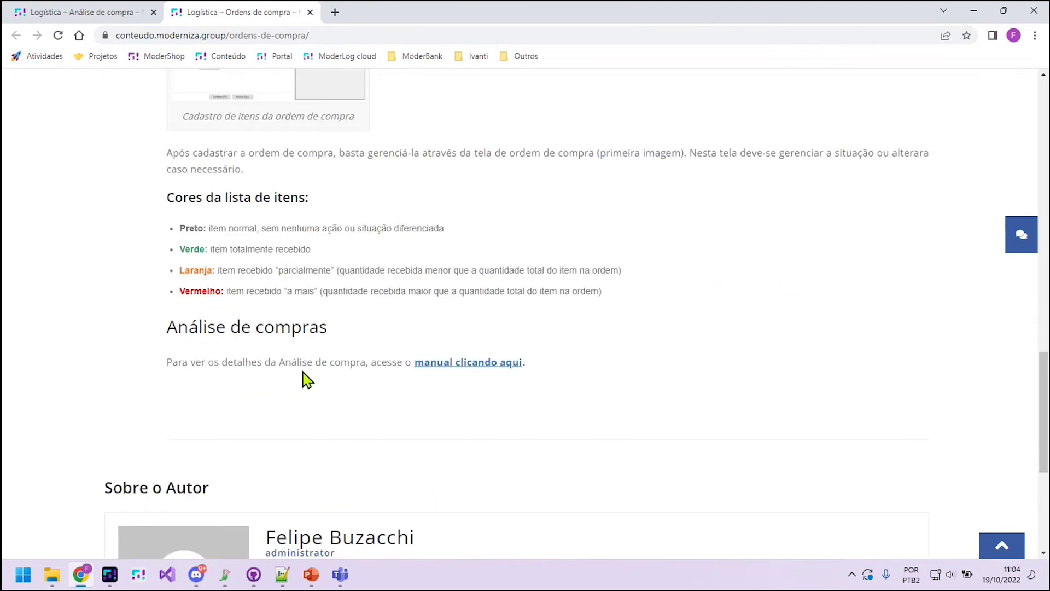
pyautogui.scroll(1, 326, 363)
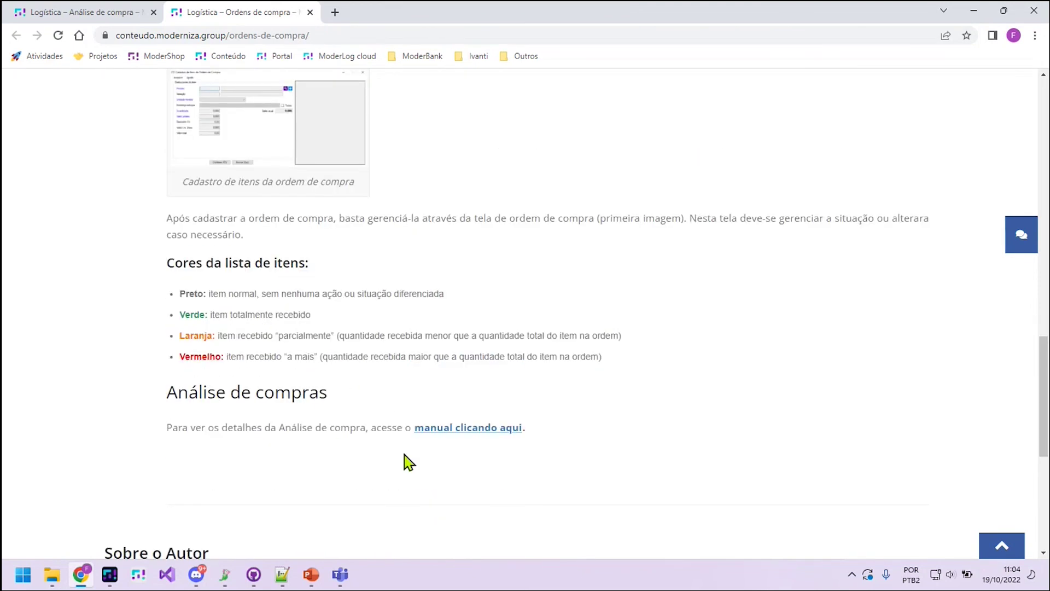
# - Look back through the manual's order registration sections to its beginning, close the manual page, and leave the browser
pyautogui.scroll(5, 371, 412)
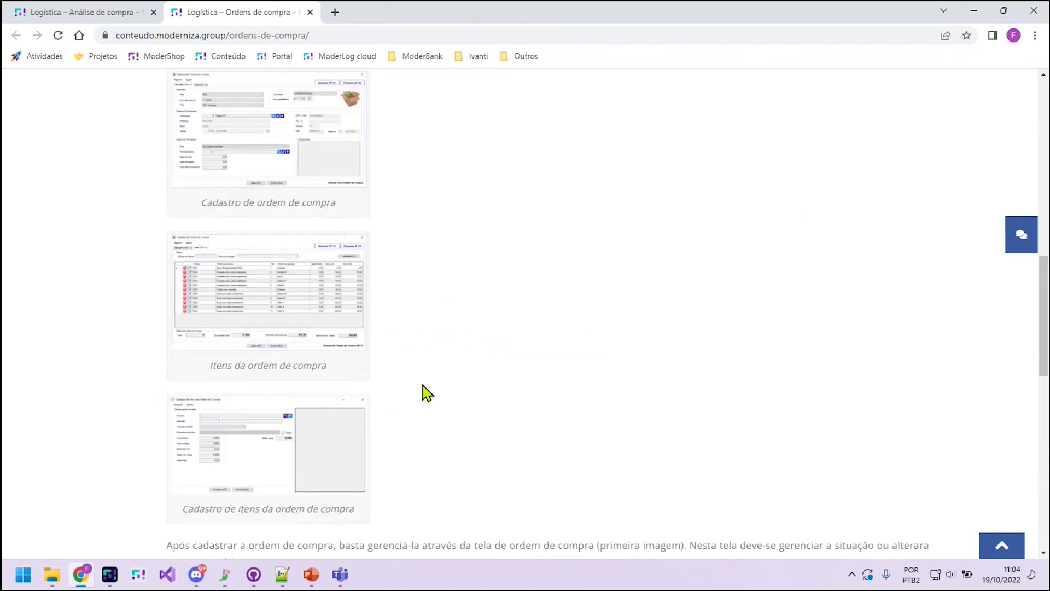
pyautogui.scroll(2, 427, 394)
pyautogui.scroll(2, 481, 416)
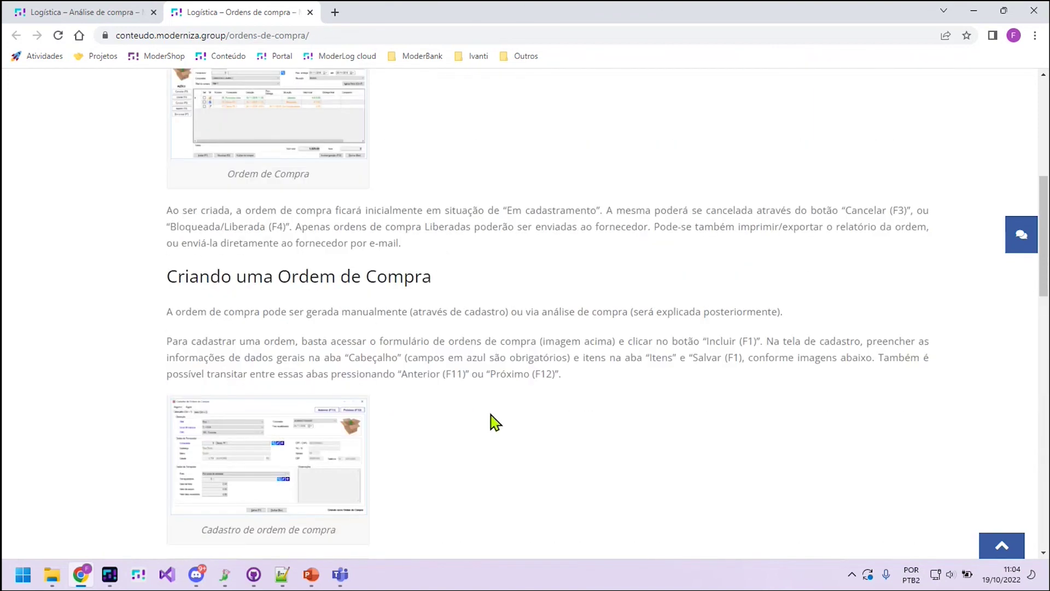
pyautogui.scroll(6, 495, 422)
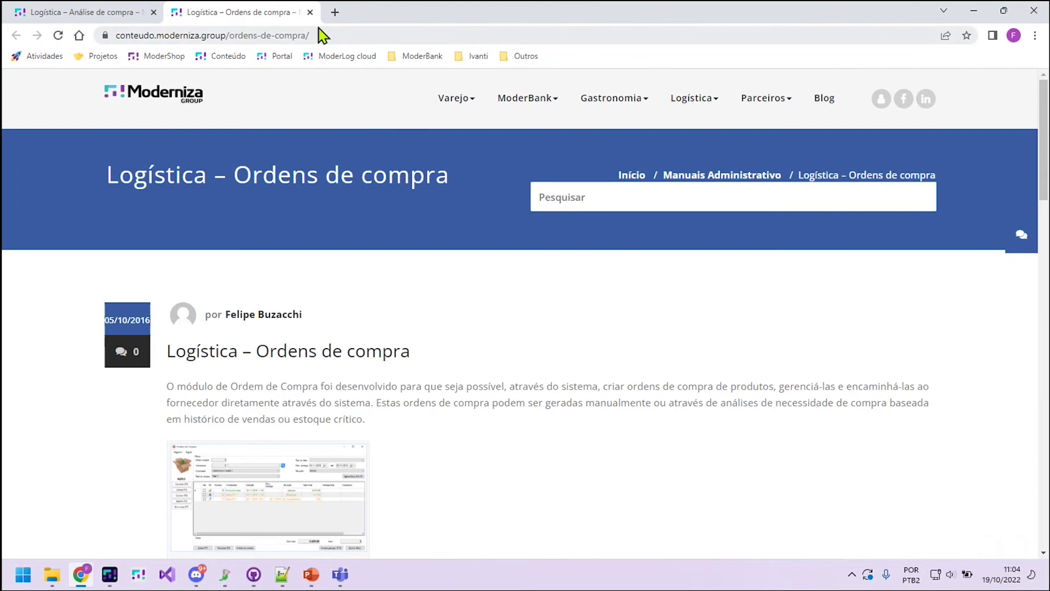
pyautogui.click(310, 12)
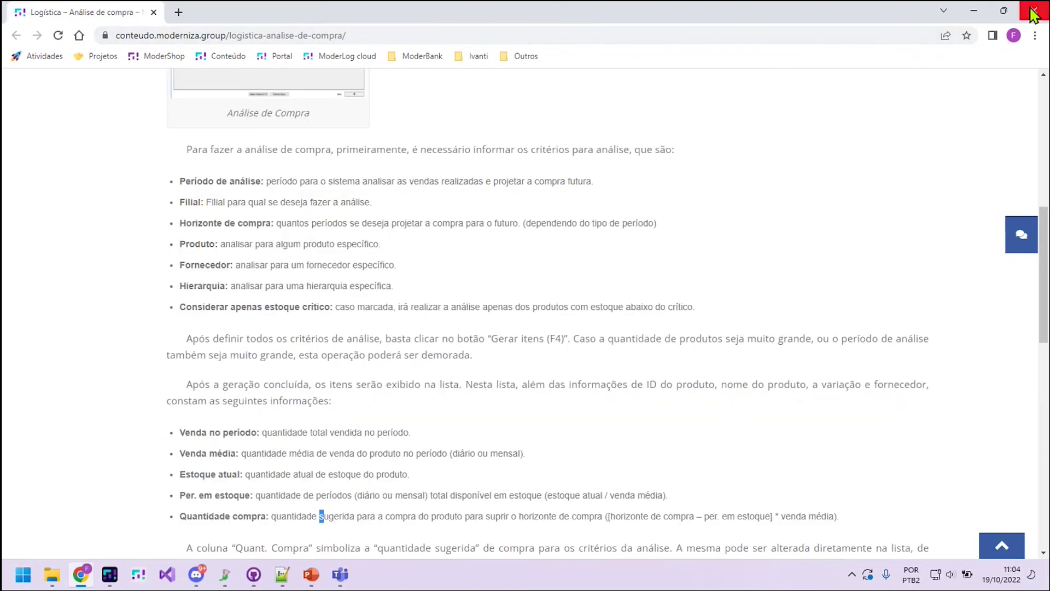
pyautogui.click(973, 11)
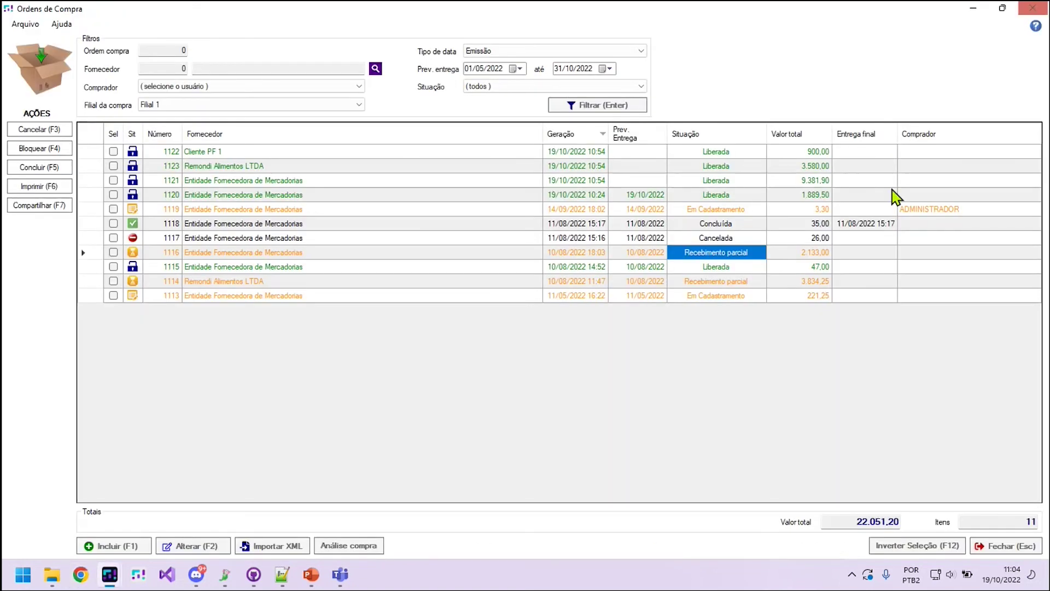
# - Select the released order generated on 19/10/2022 10:24, switch to Notepad++, and review the invoice XML's xPed and nItemPed tags back to the file's beginning
pyautogui.click(170, 210)
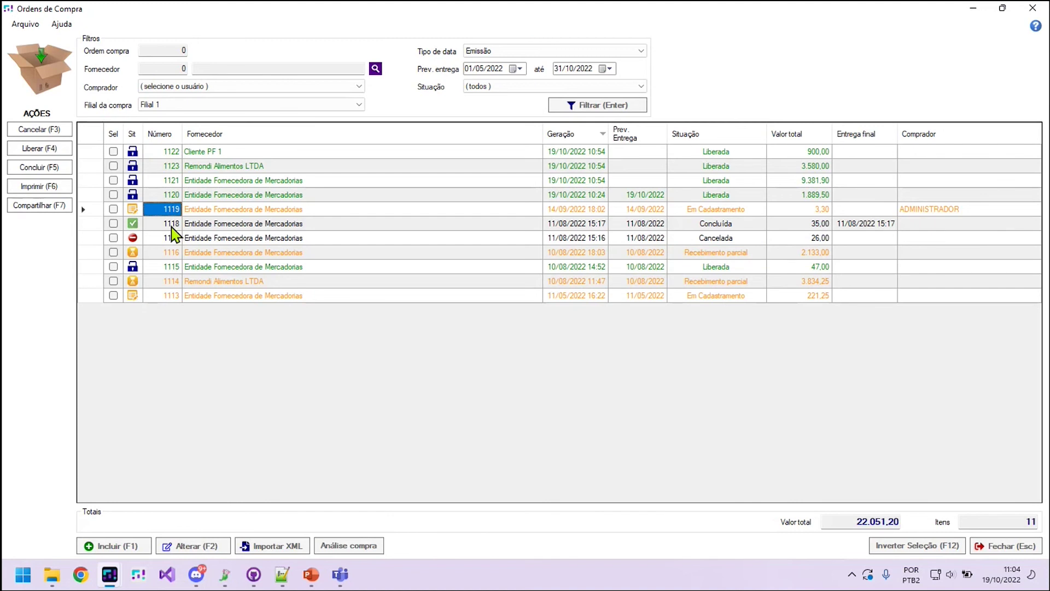
pyautogui.click(156, 196)
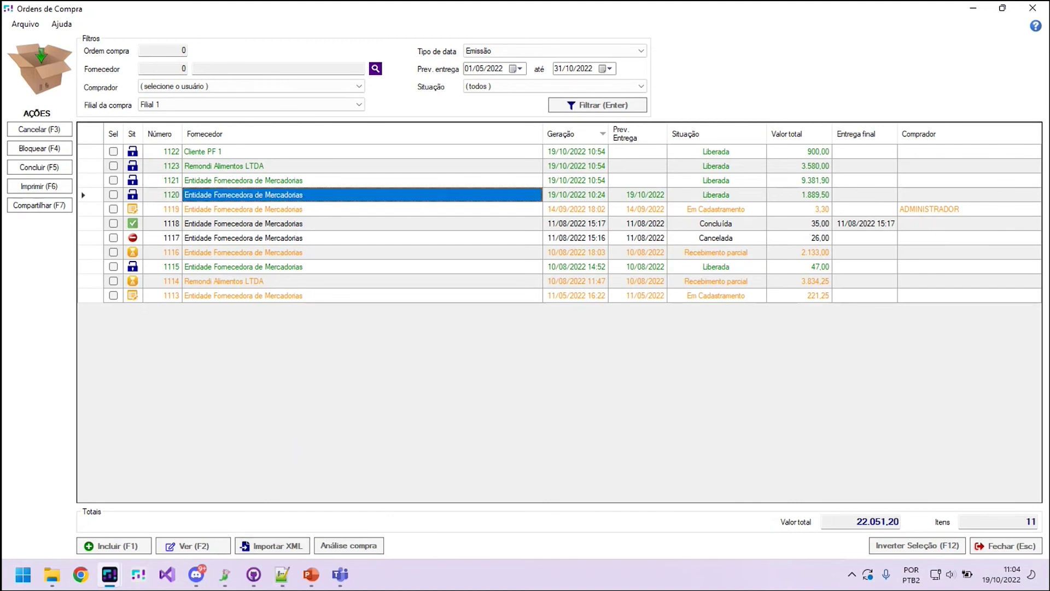
pyautogui.hotkey('alt', 'Tab')
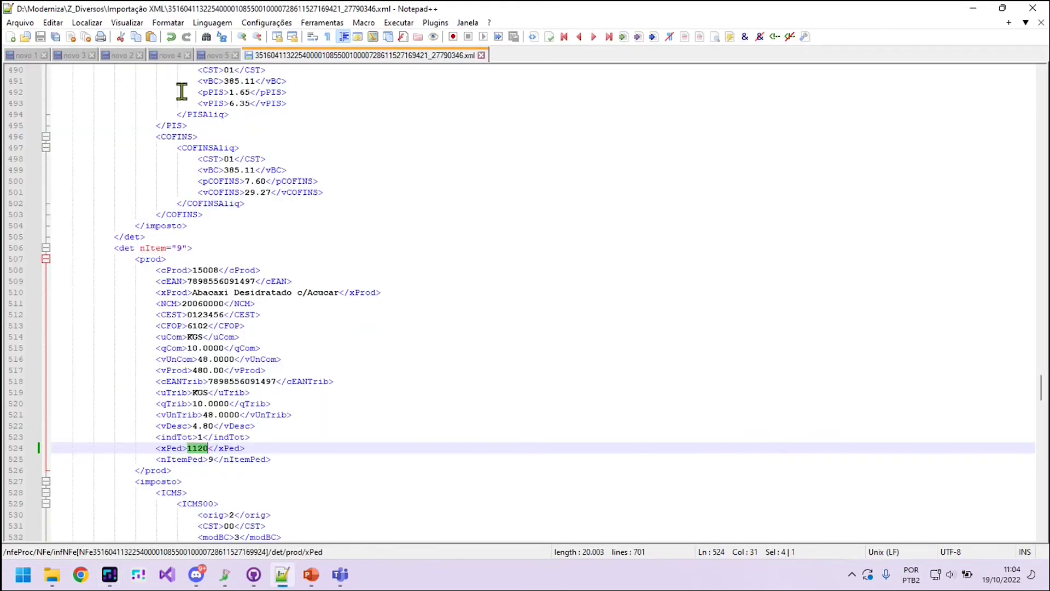
pyautogui.scroll(20, 452, 182)
pyautogui.scroll(20, 441, 176)
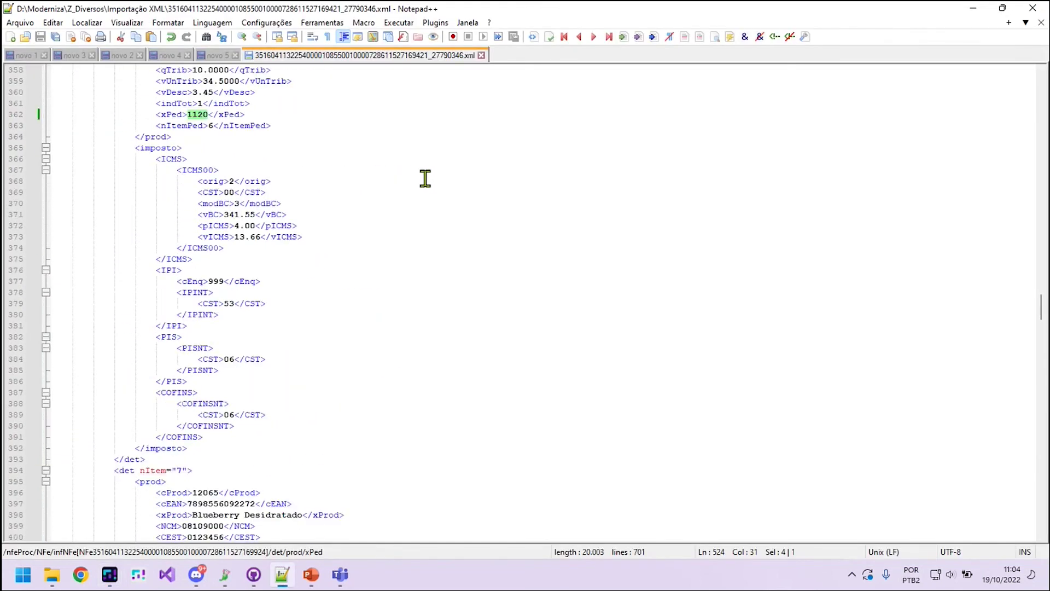
pyautogui.scroll(20, 377, 190)
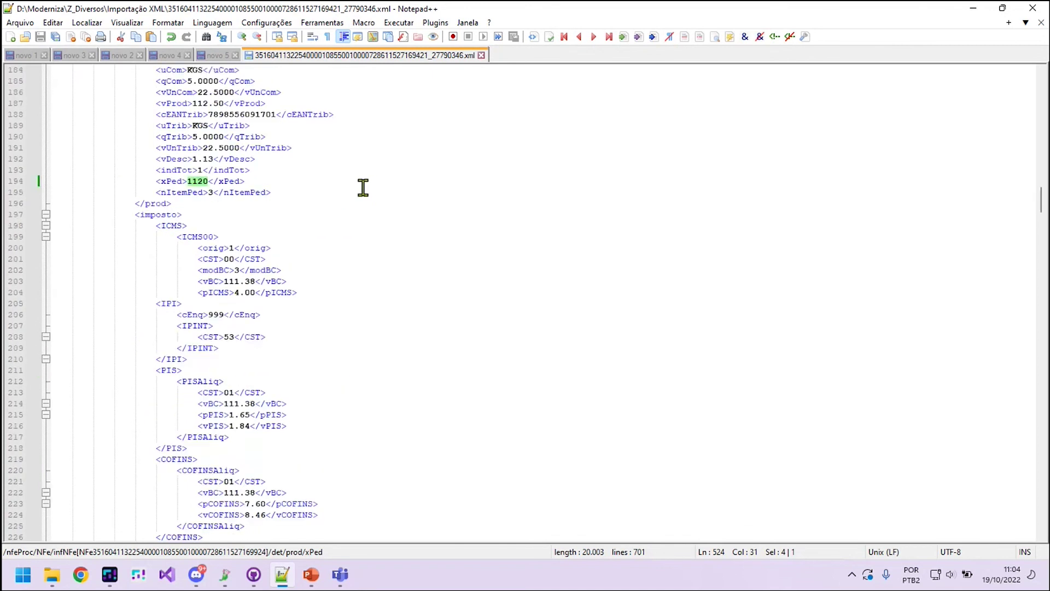
pyautogui.scroll(20, 384, 179)
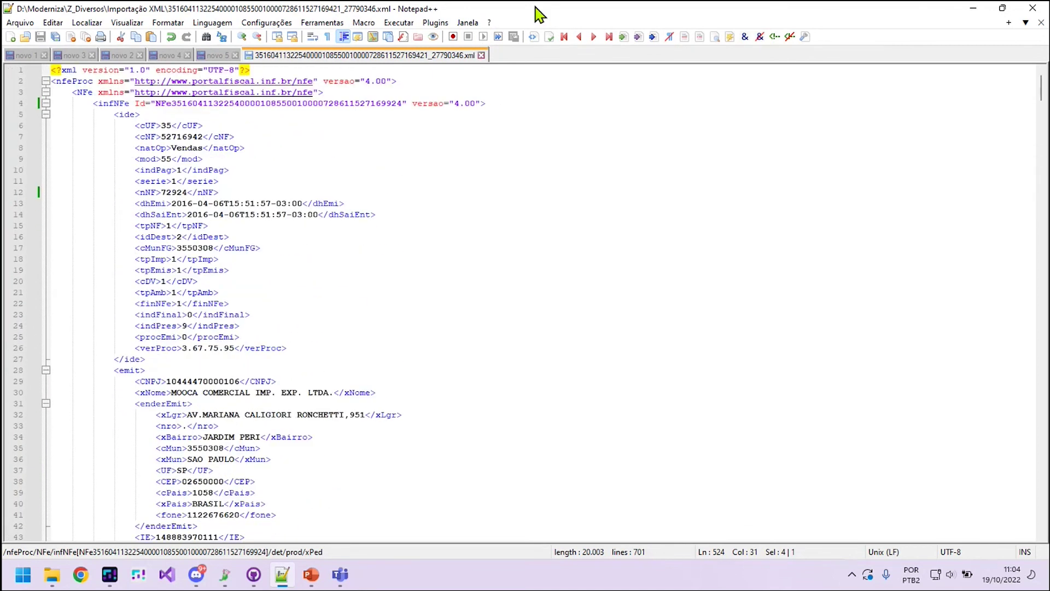
# - Return to the purchase order list in the Moderniza system and close the Ordens de Compra window
pyautogui.hotkey('alt', 'Tab')
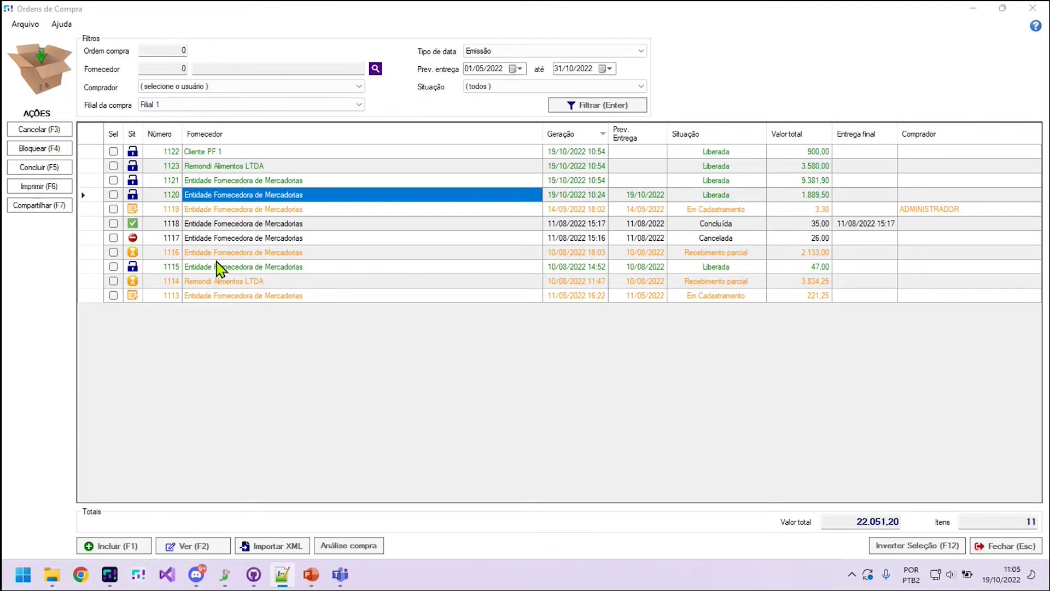
pyautogui.click(632, 405)
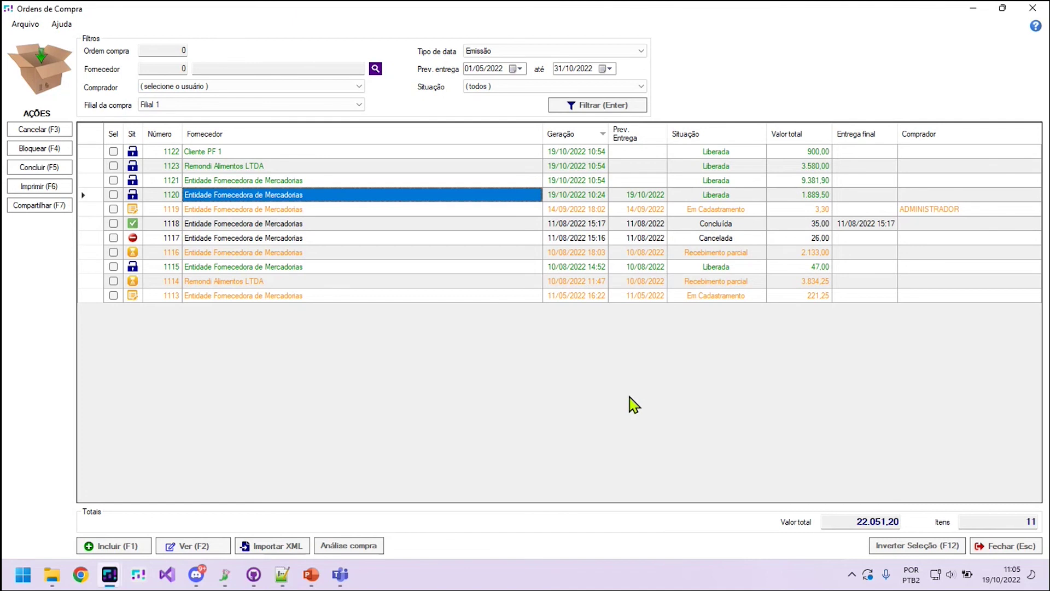
pyautogui.press('Escape')
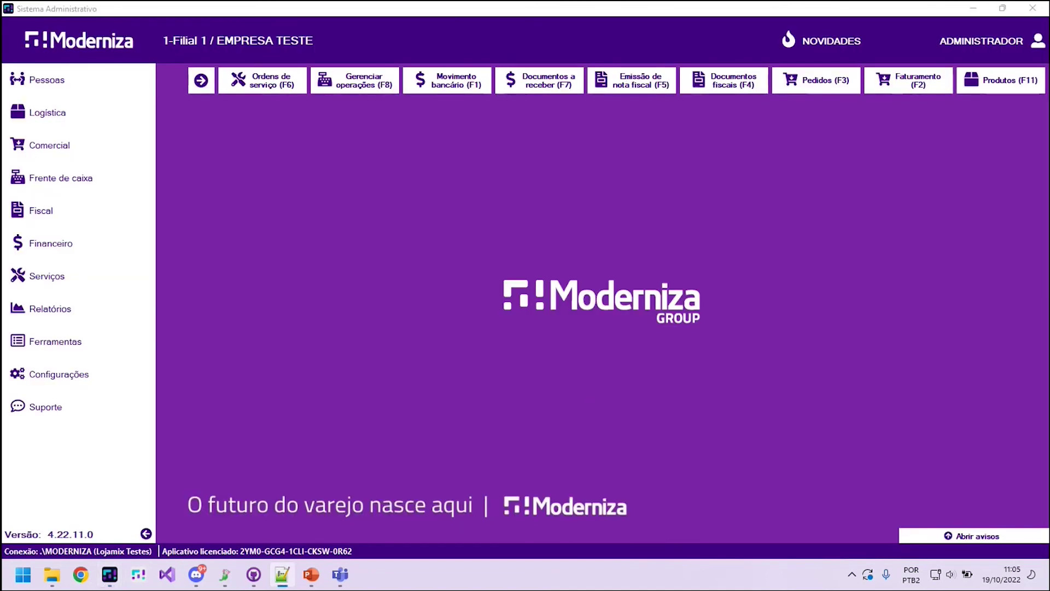